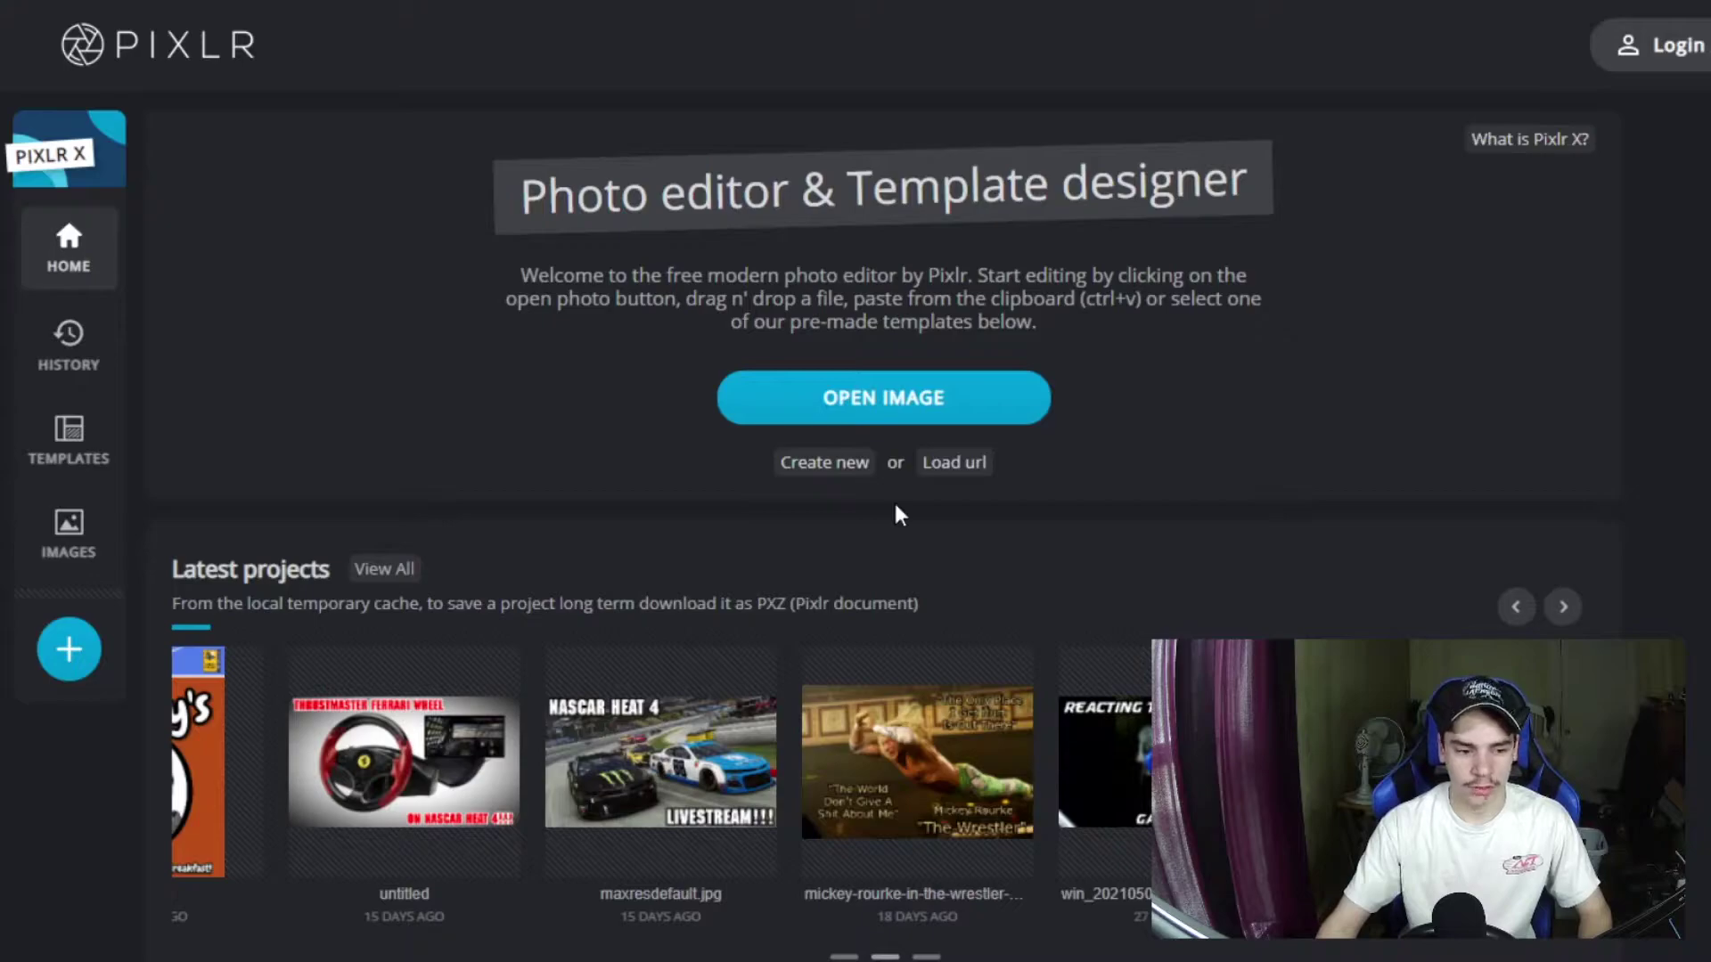
Open the latest project whose thumbnail reads "Reacting to"
{"action": "left_click", "coordinate": [1103, 757]}
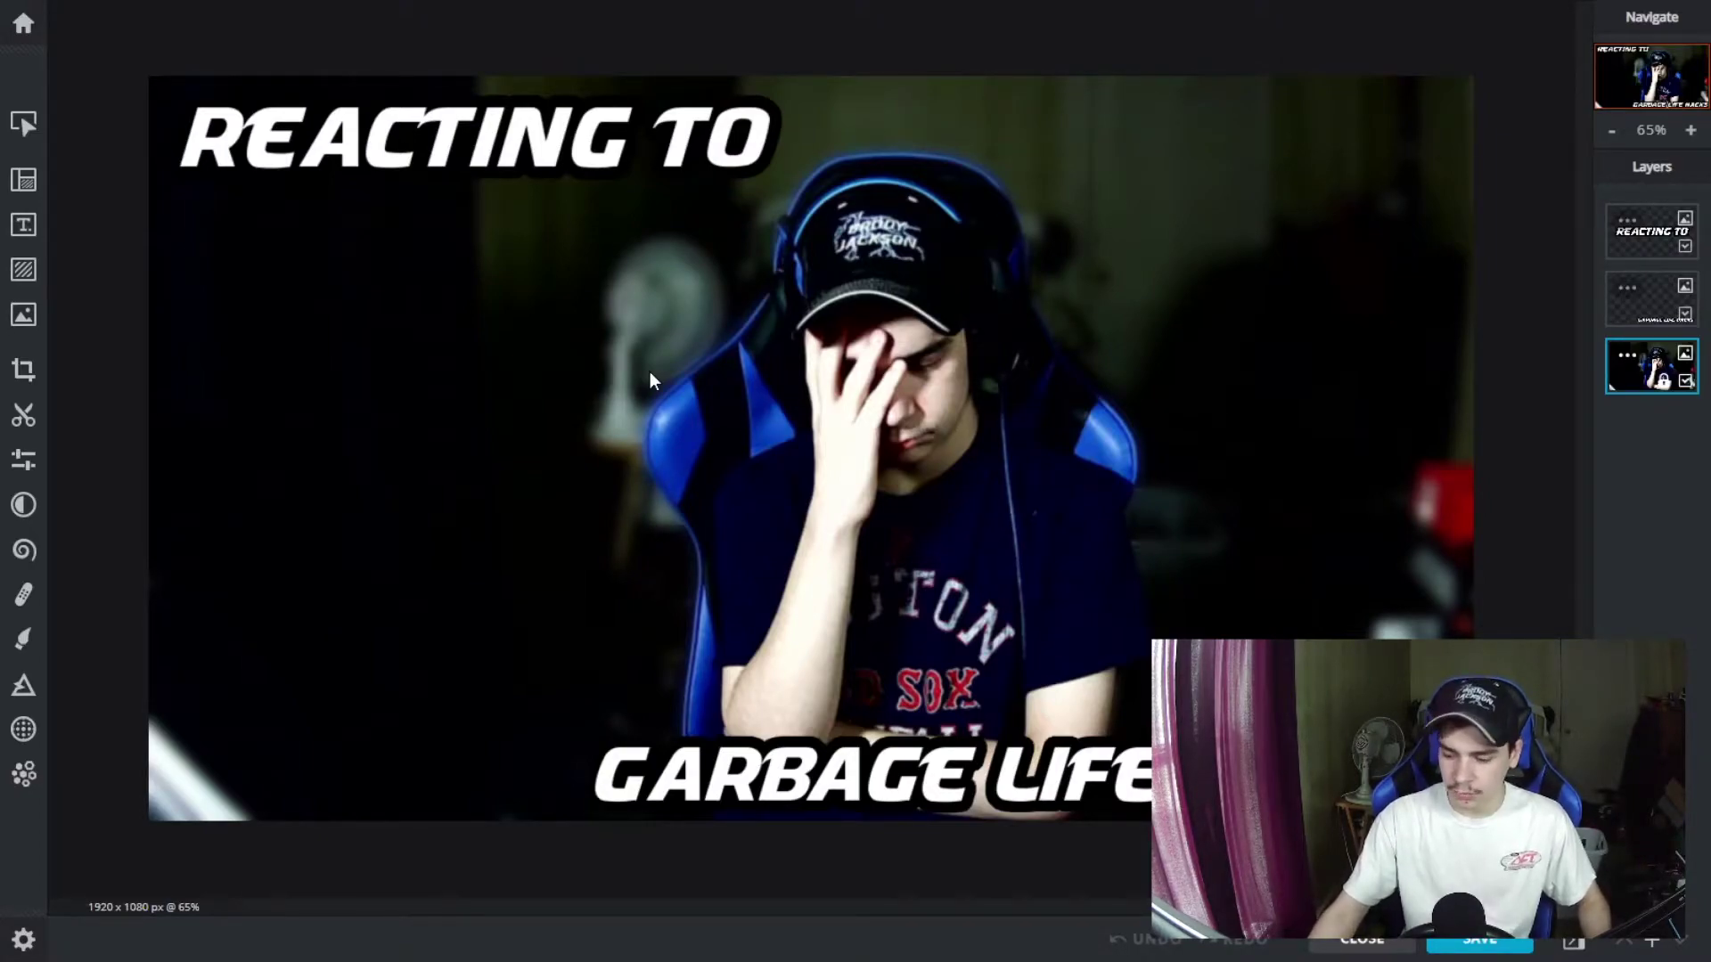
Add a new default text layer and browse the fonts available for it
{"action": "left_click", "coordinate": [24, 225]}
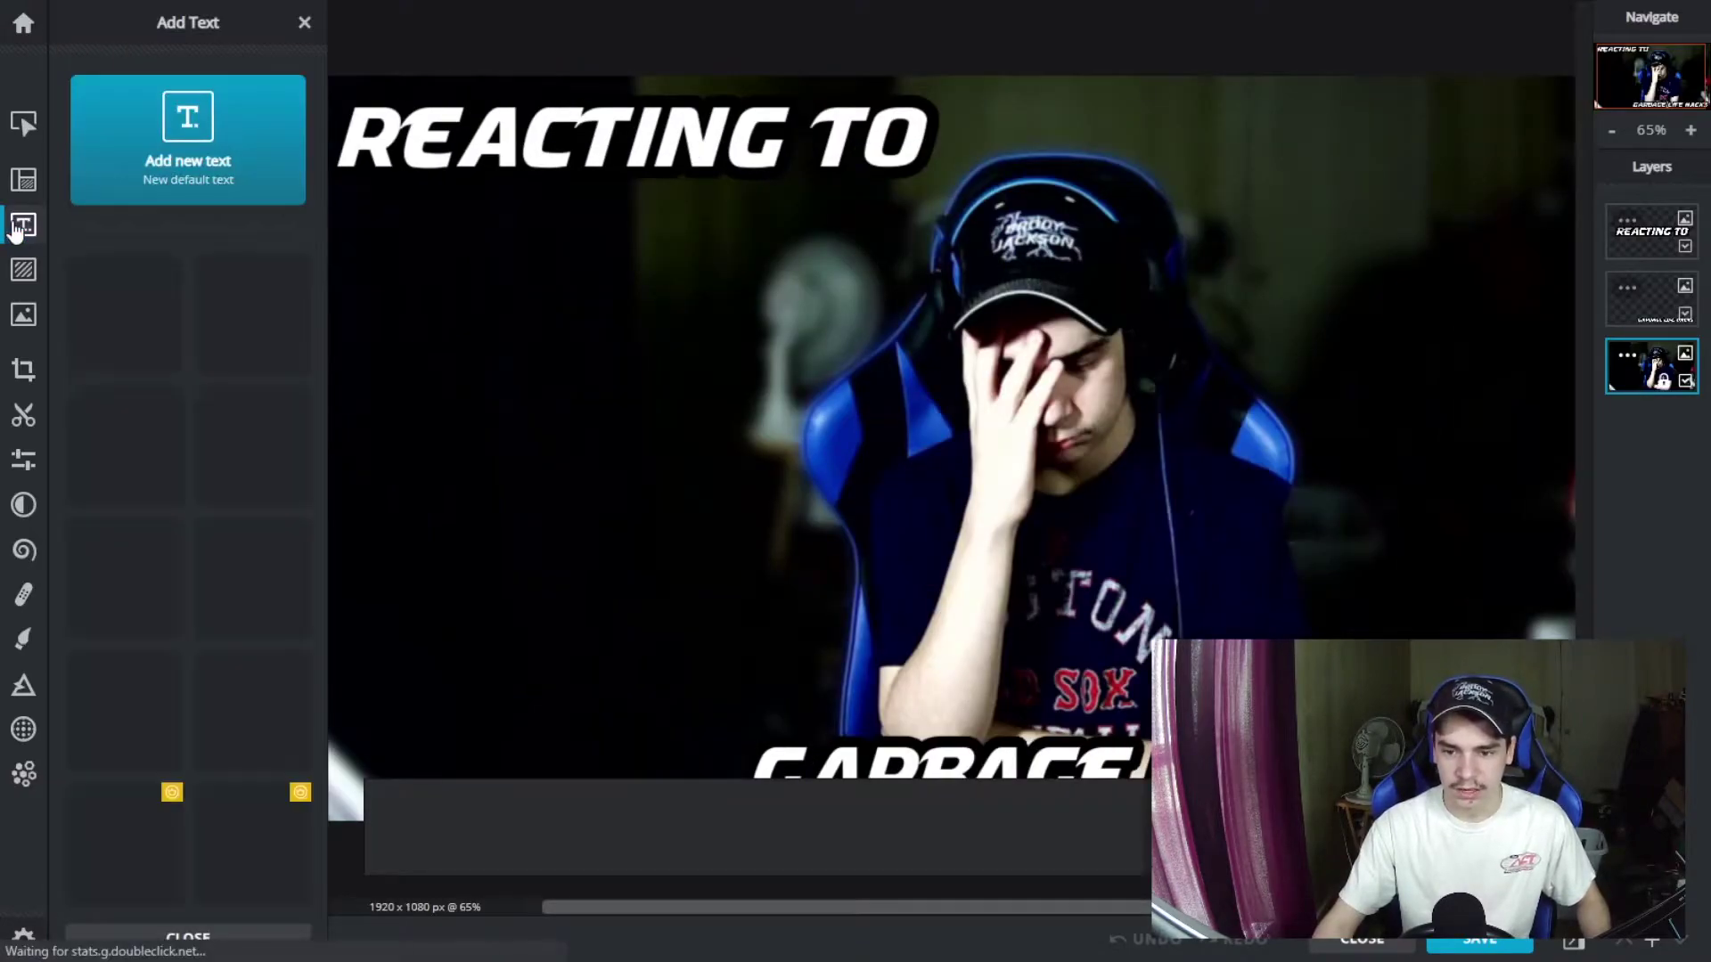
{"action": "left_click", "coordinate": [236, 169]}
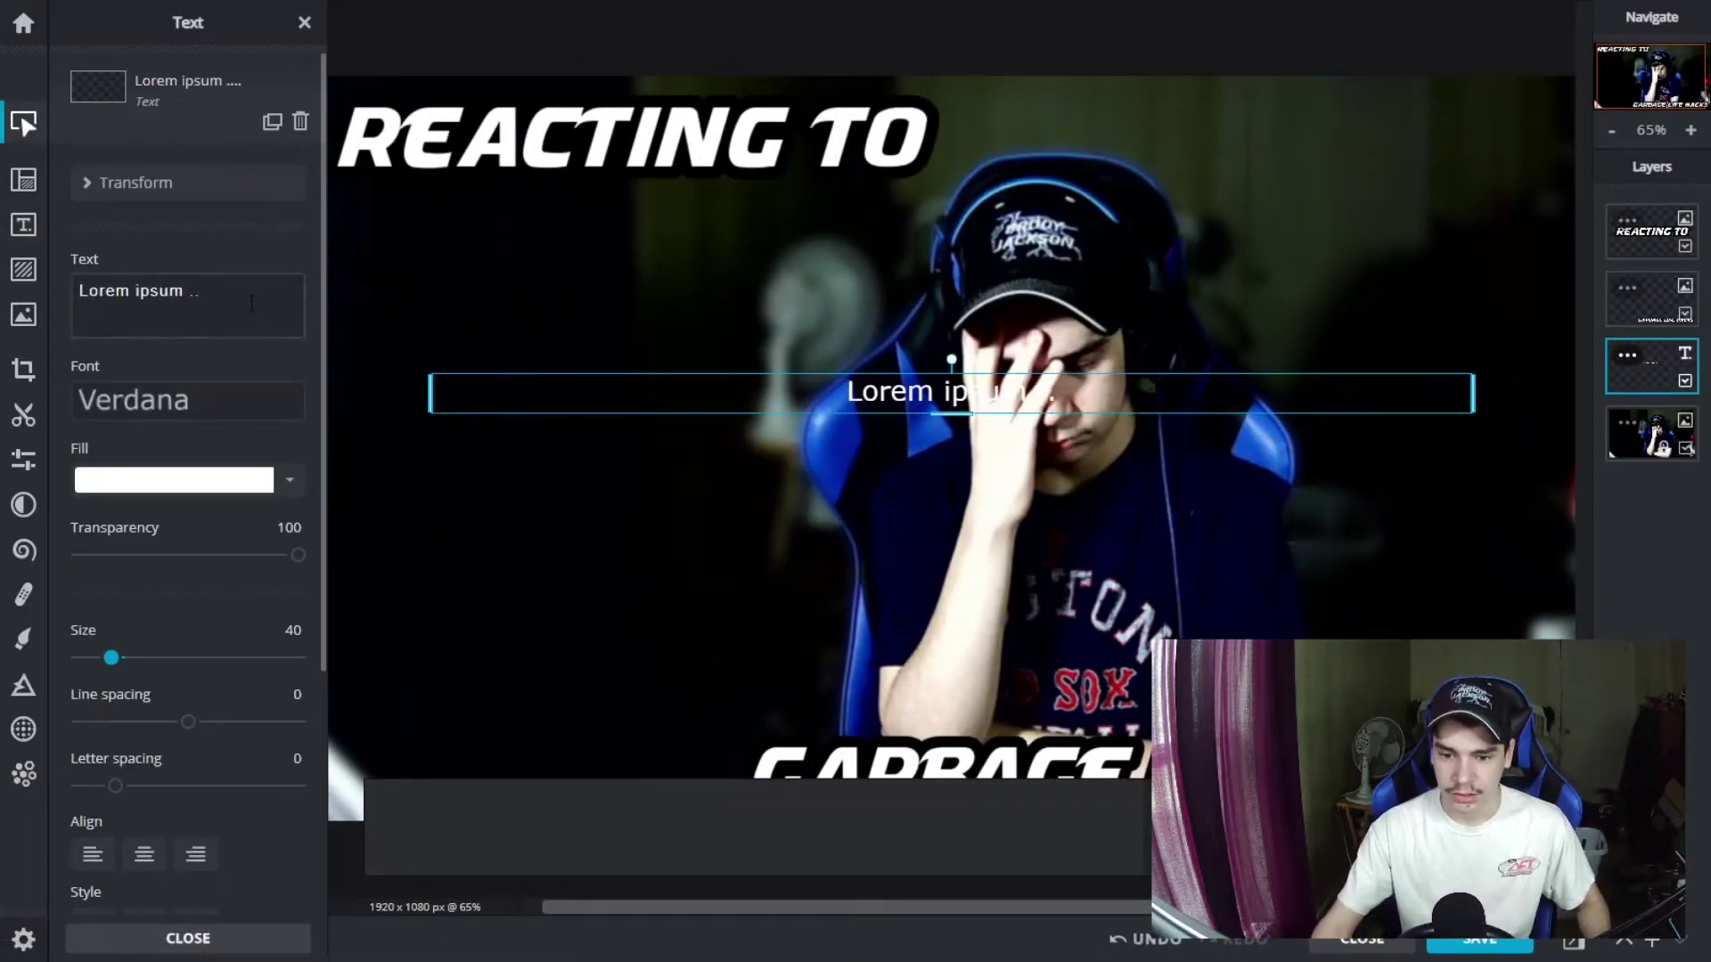
{"action": "left_click", "coordinate": [216, 414]}
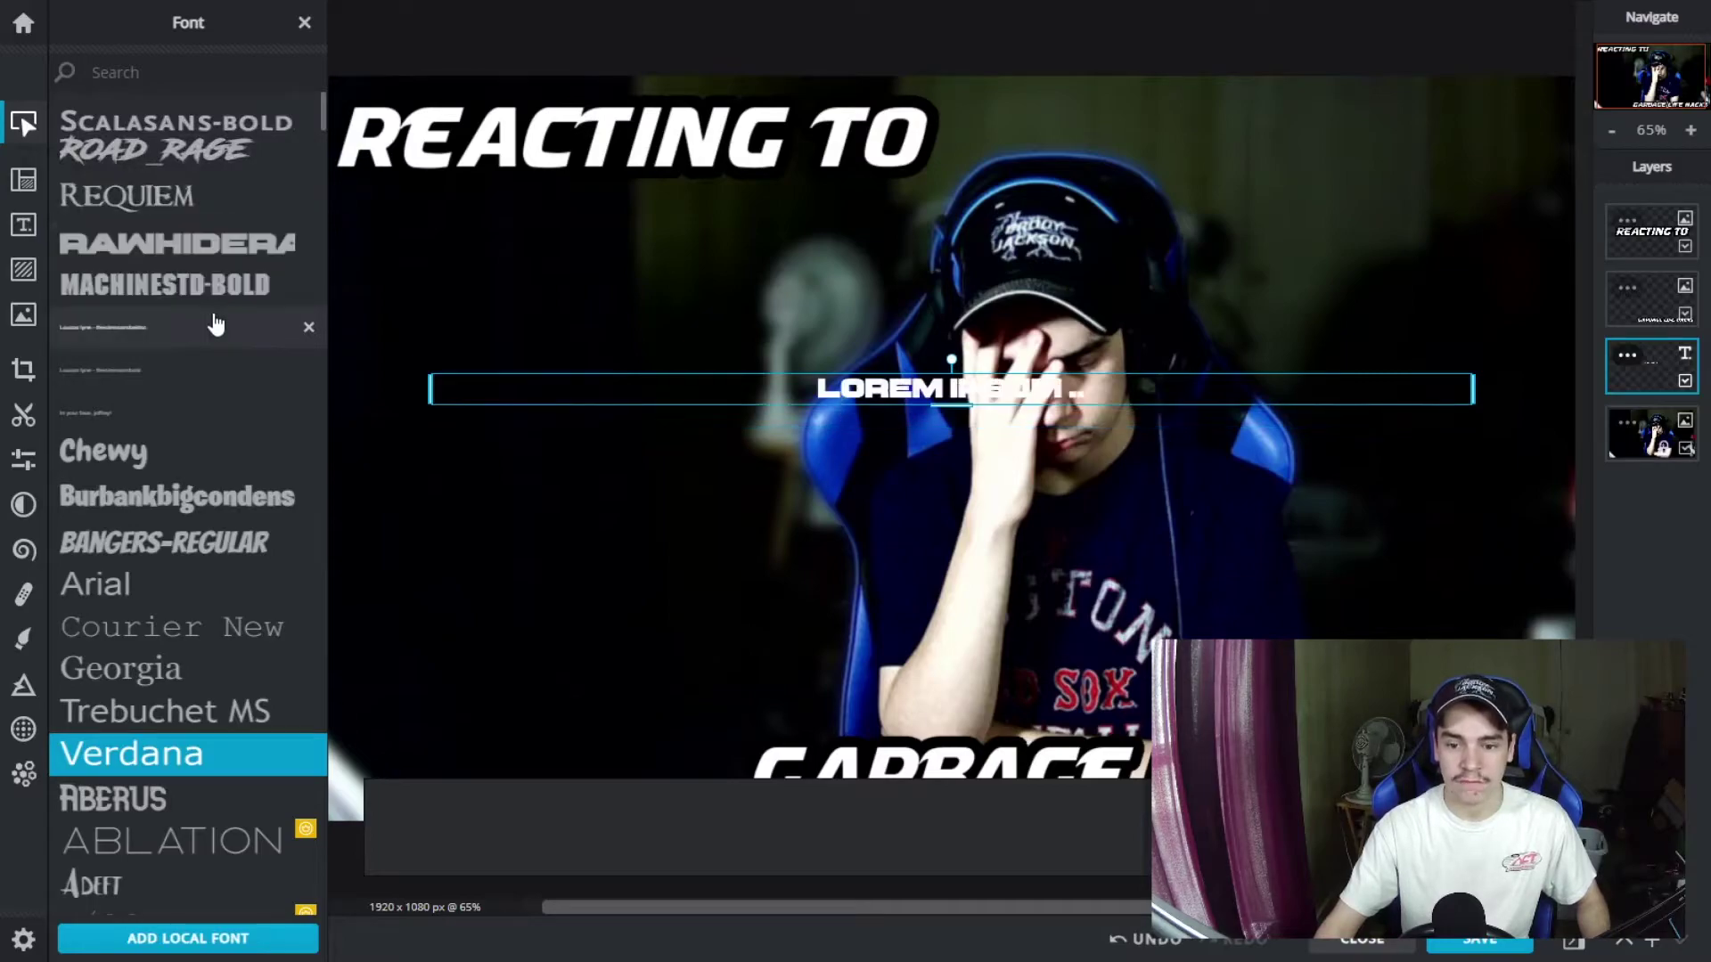
{"action": "left_click", "coordinate": [304, 22]}
{"action": "left_click", "coordinate": [304, 22]}
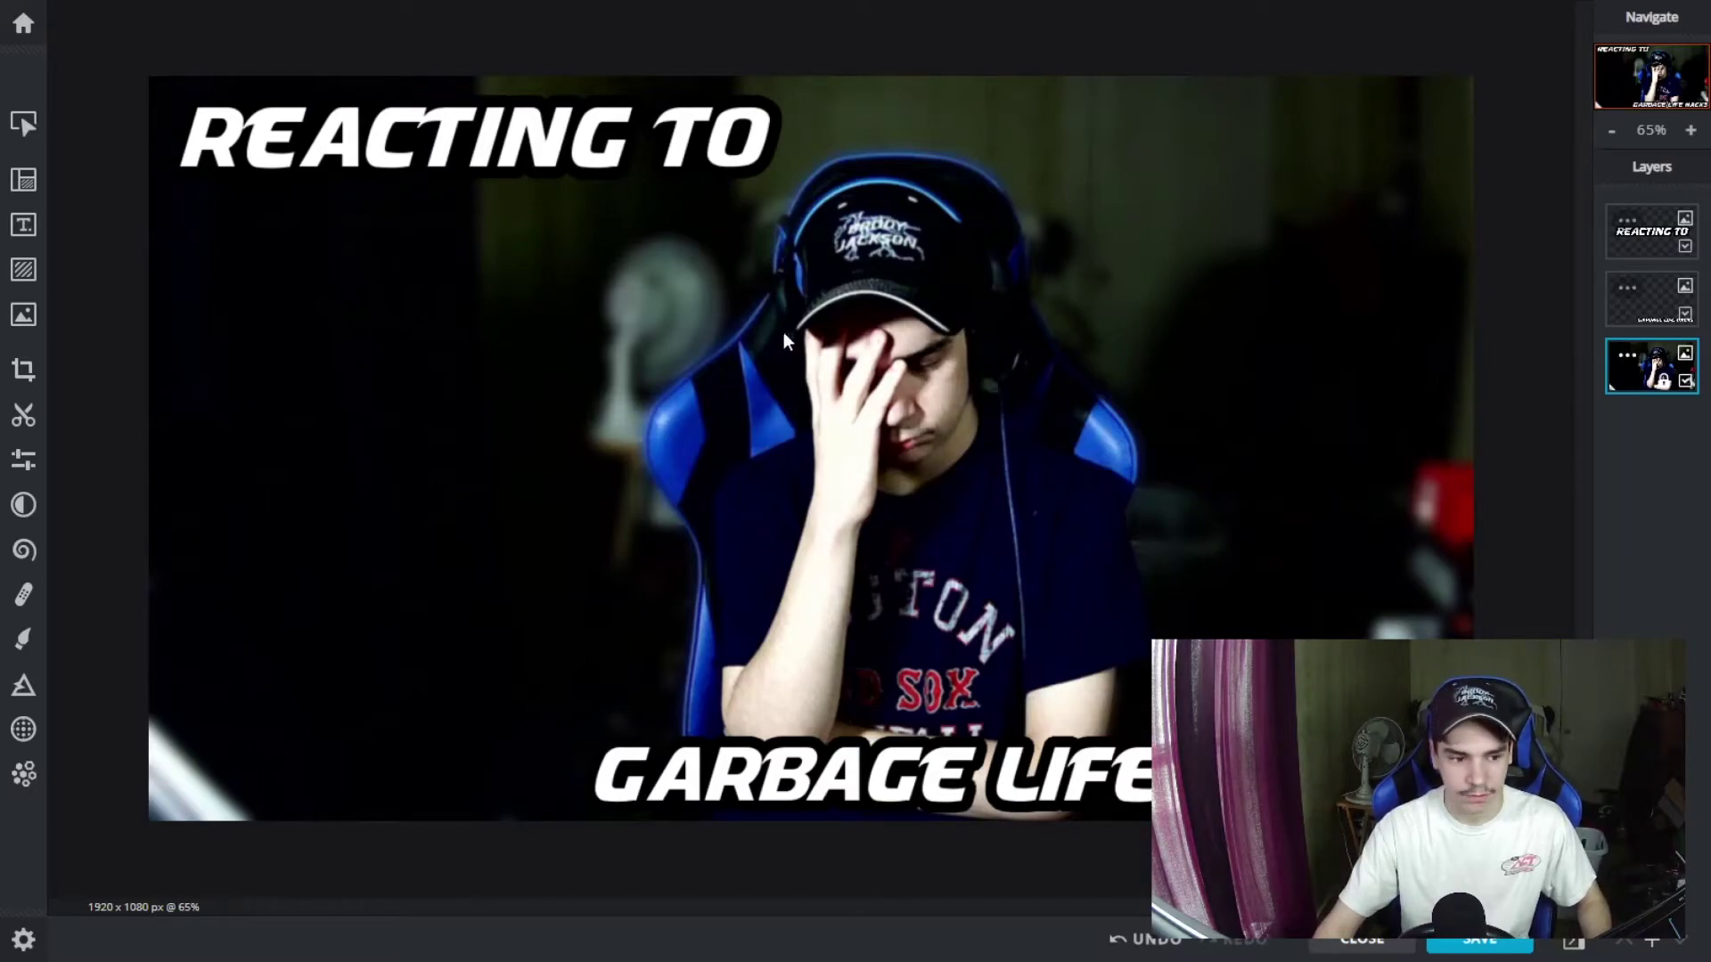
Set the JPG quality to 100% in the save settings, then leave them without saving
{"action": "left_click", "coordinate": [1500, 945]}
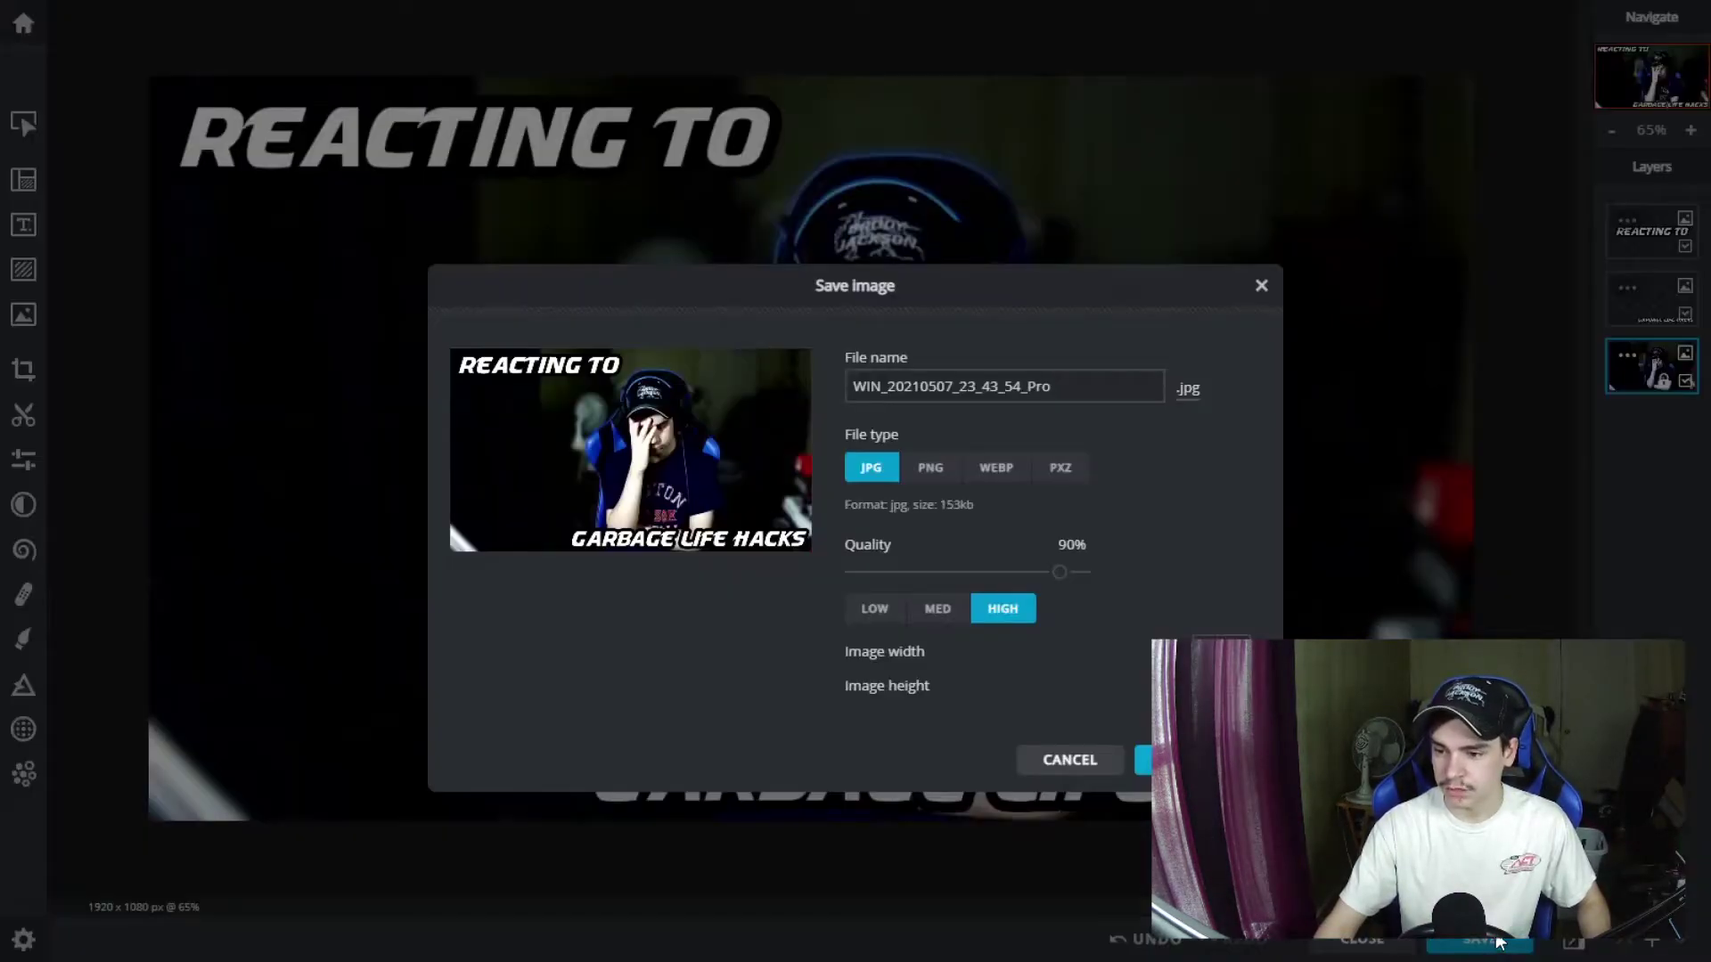
{"action": "left_click_drag", "start_coordinate": [1059, 572], "coordinate": [1098, 549]}
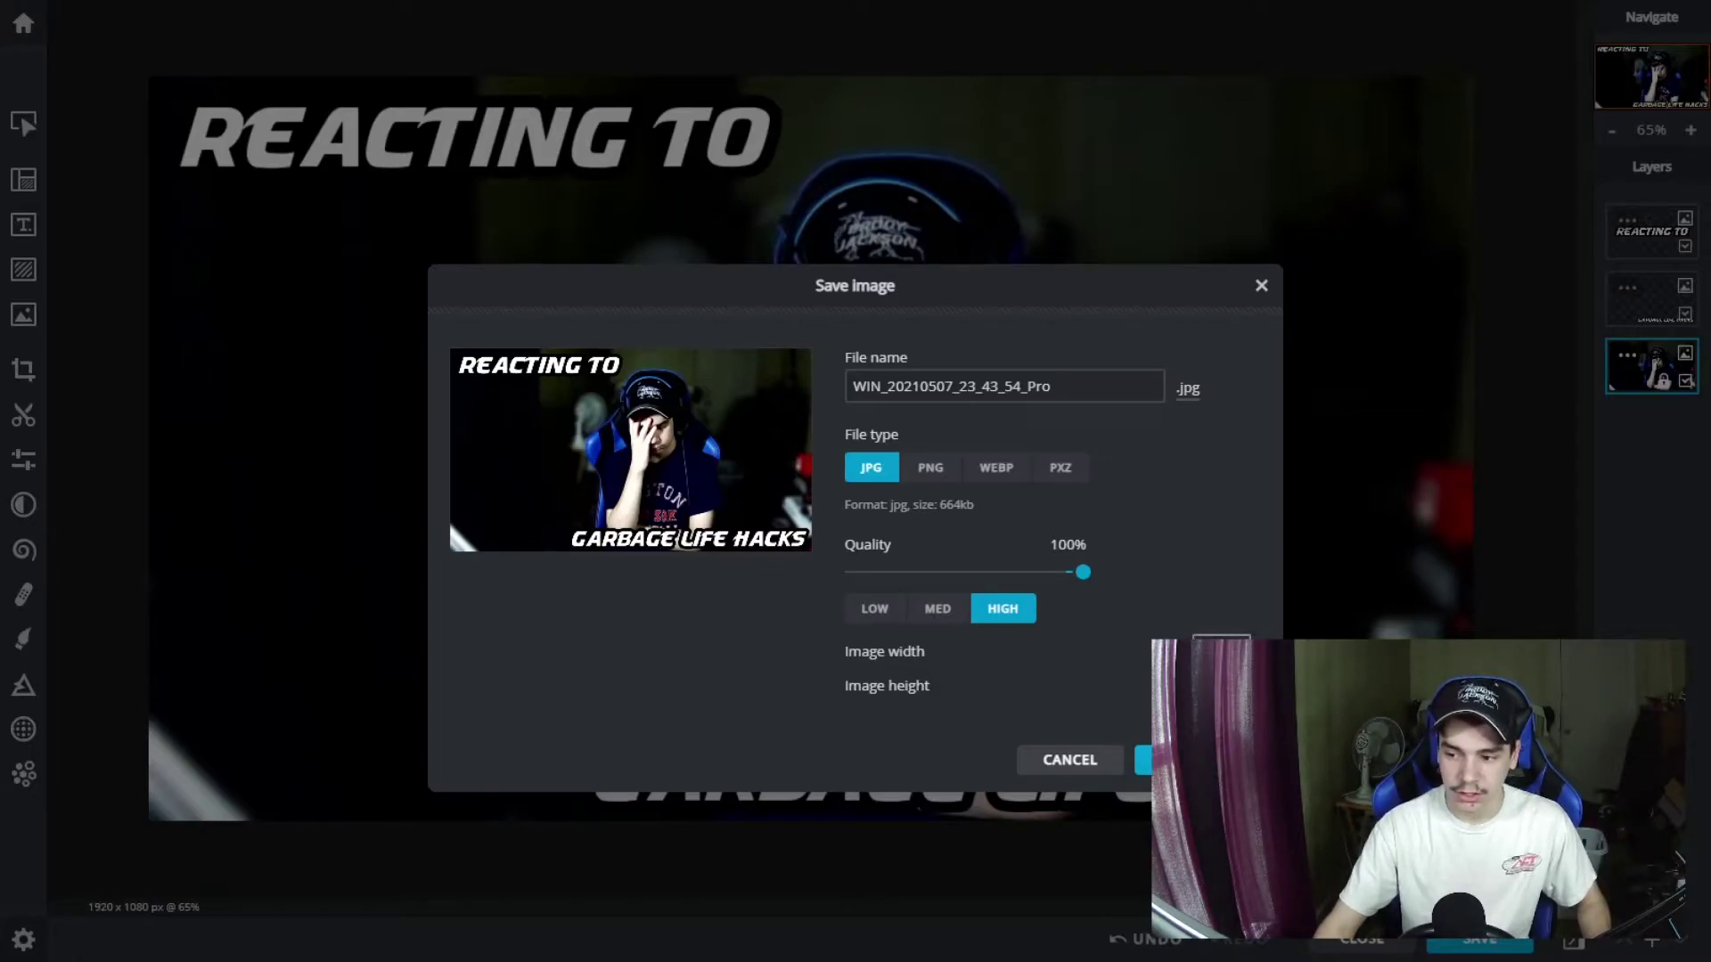
{"action": "left_click", "coordinate": [1258, 283]}
Open the Resize Image settings, disable Constrain proportions and go through the width and height values
{"action": "left_click", "coordinate": [24, 182]}
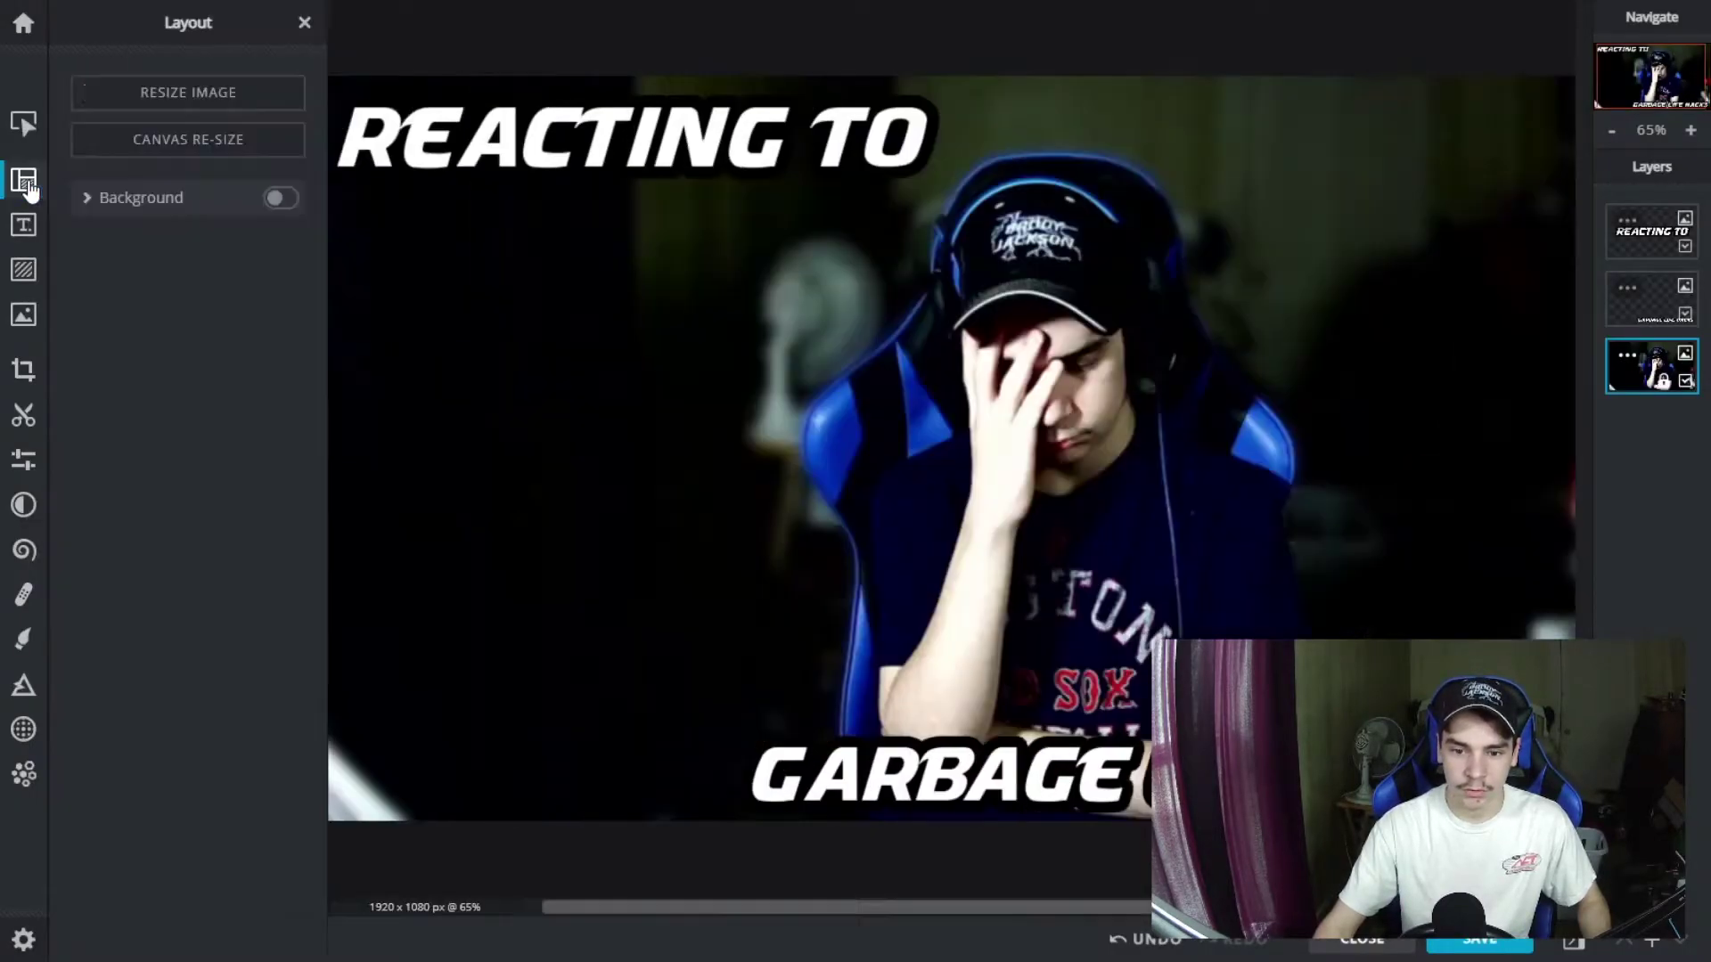
{"action": "left_click", "coordinate": [198, 97]}
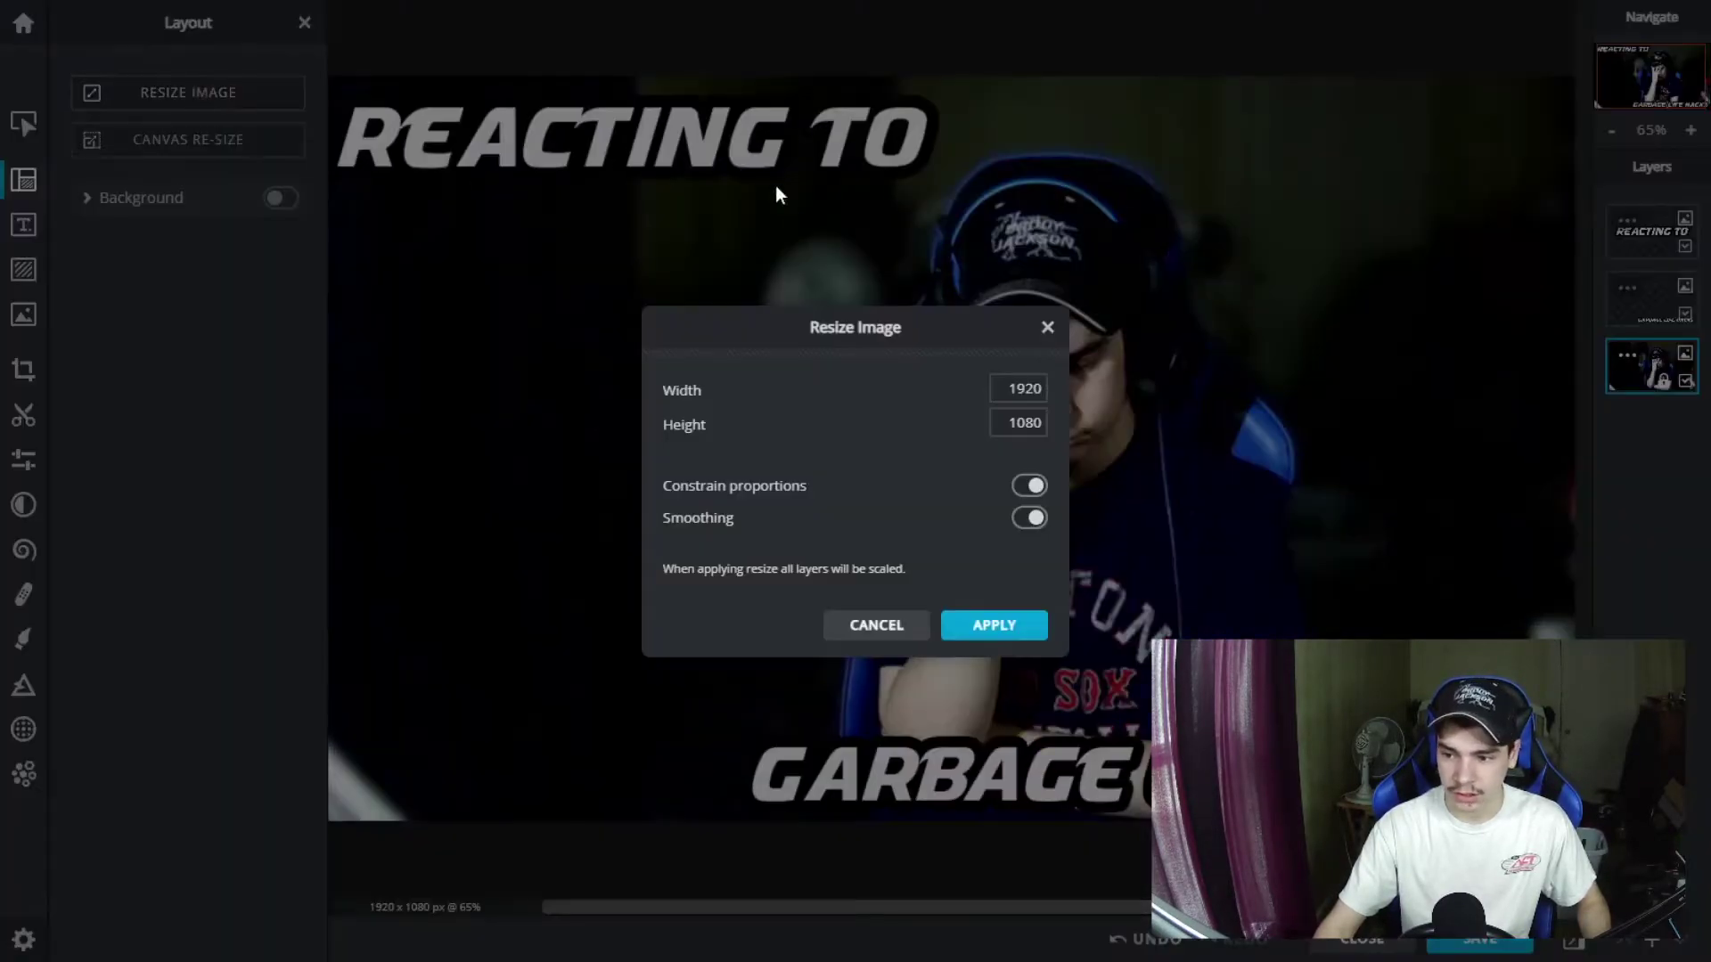
{"action": "left_click", "coordinate": [1029, 487]}
{"action": "left_click", "coordinate": [1026, 390]}
{"action": "left_click", "coordinate": [1042, 434]}
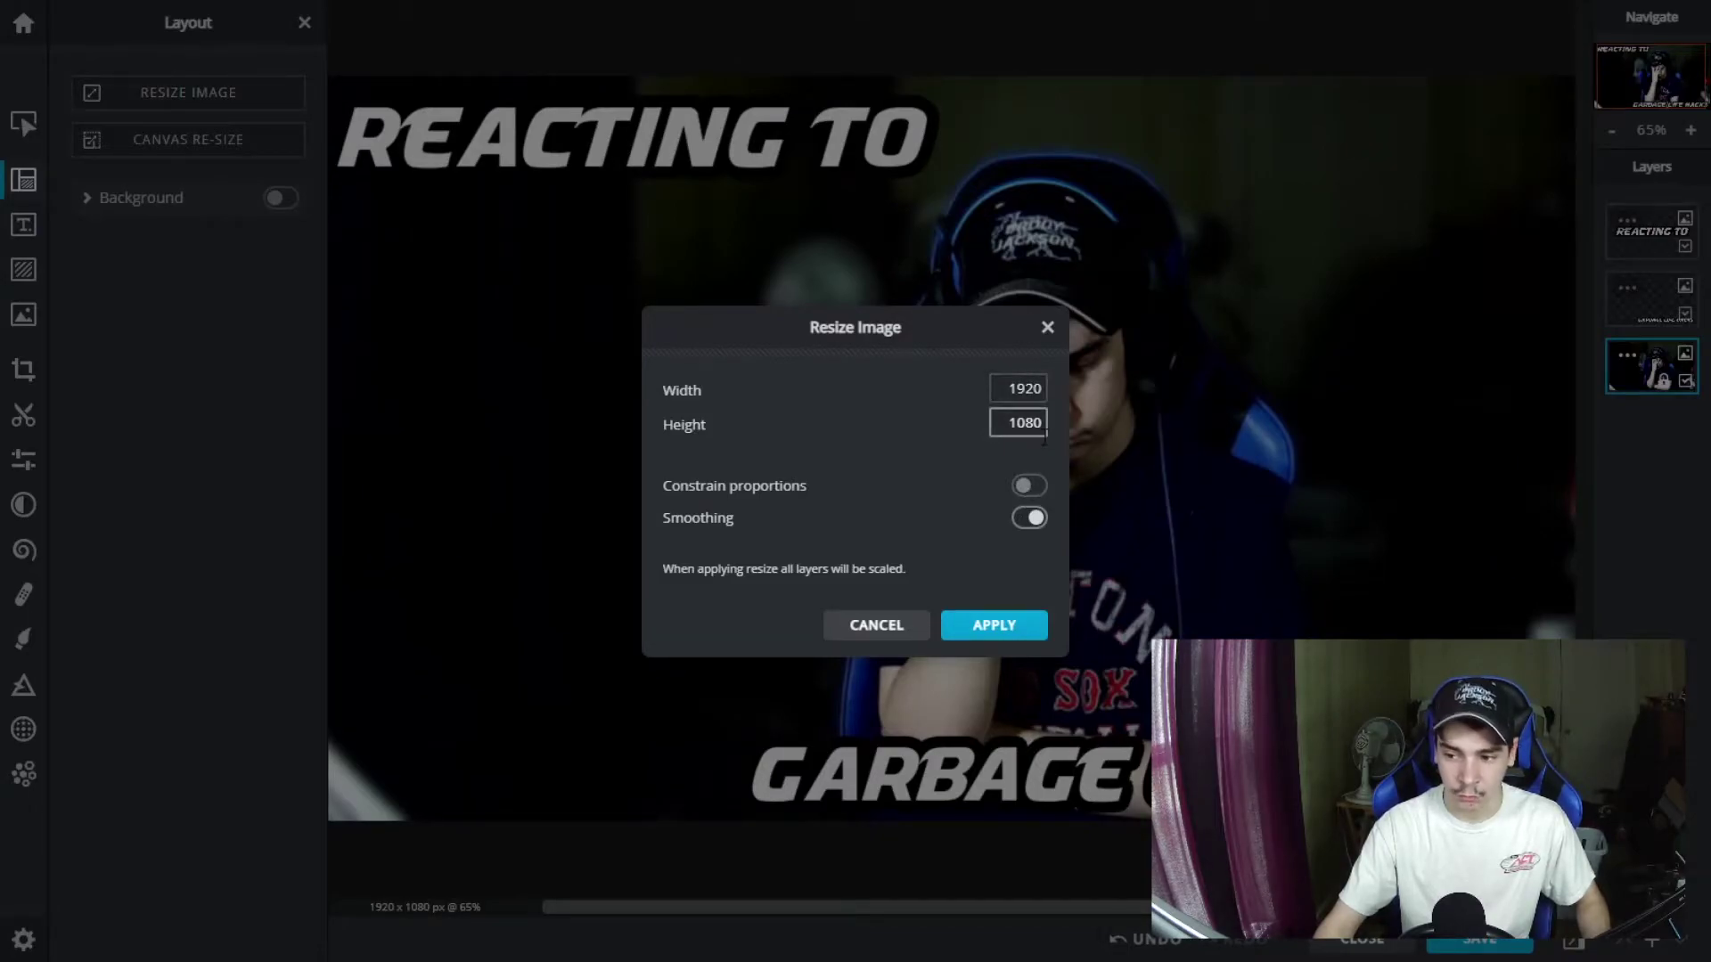
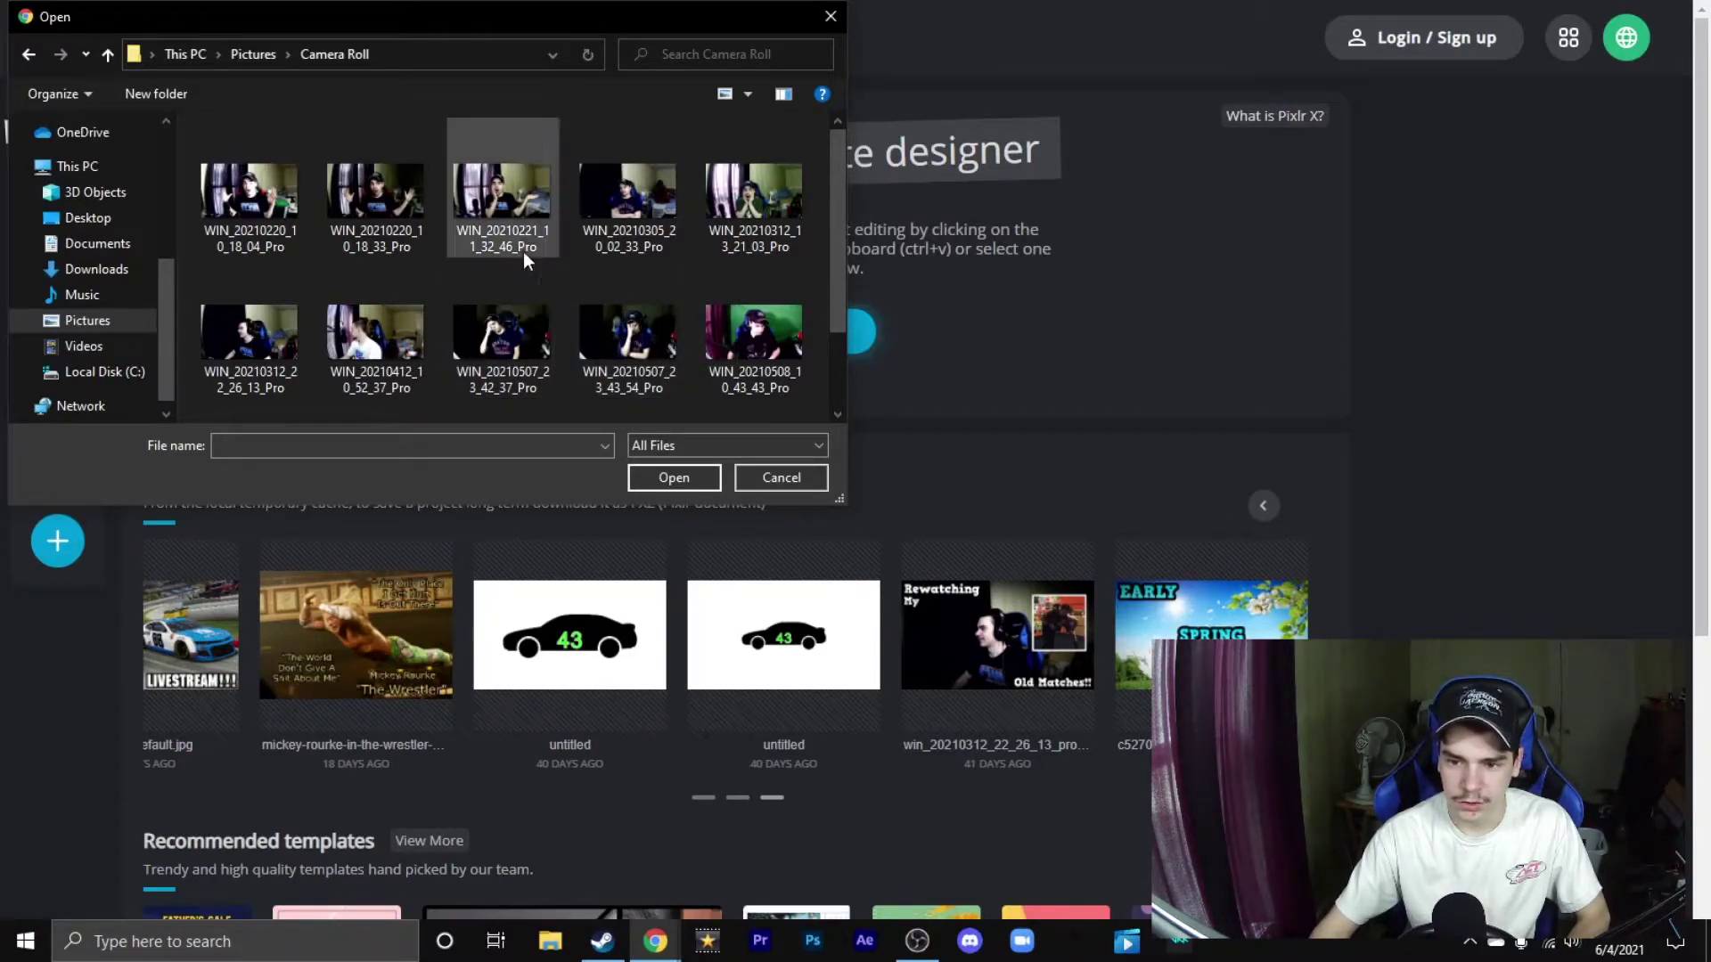
Open the photo WIN_20210221_11_32_46_Pro from the Camera Roll folder
{"action": "double_click", "coordinate": [522, 225]}
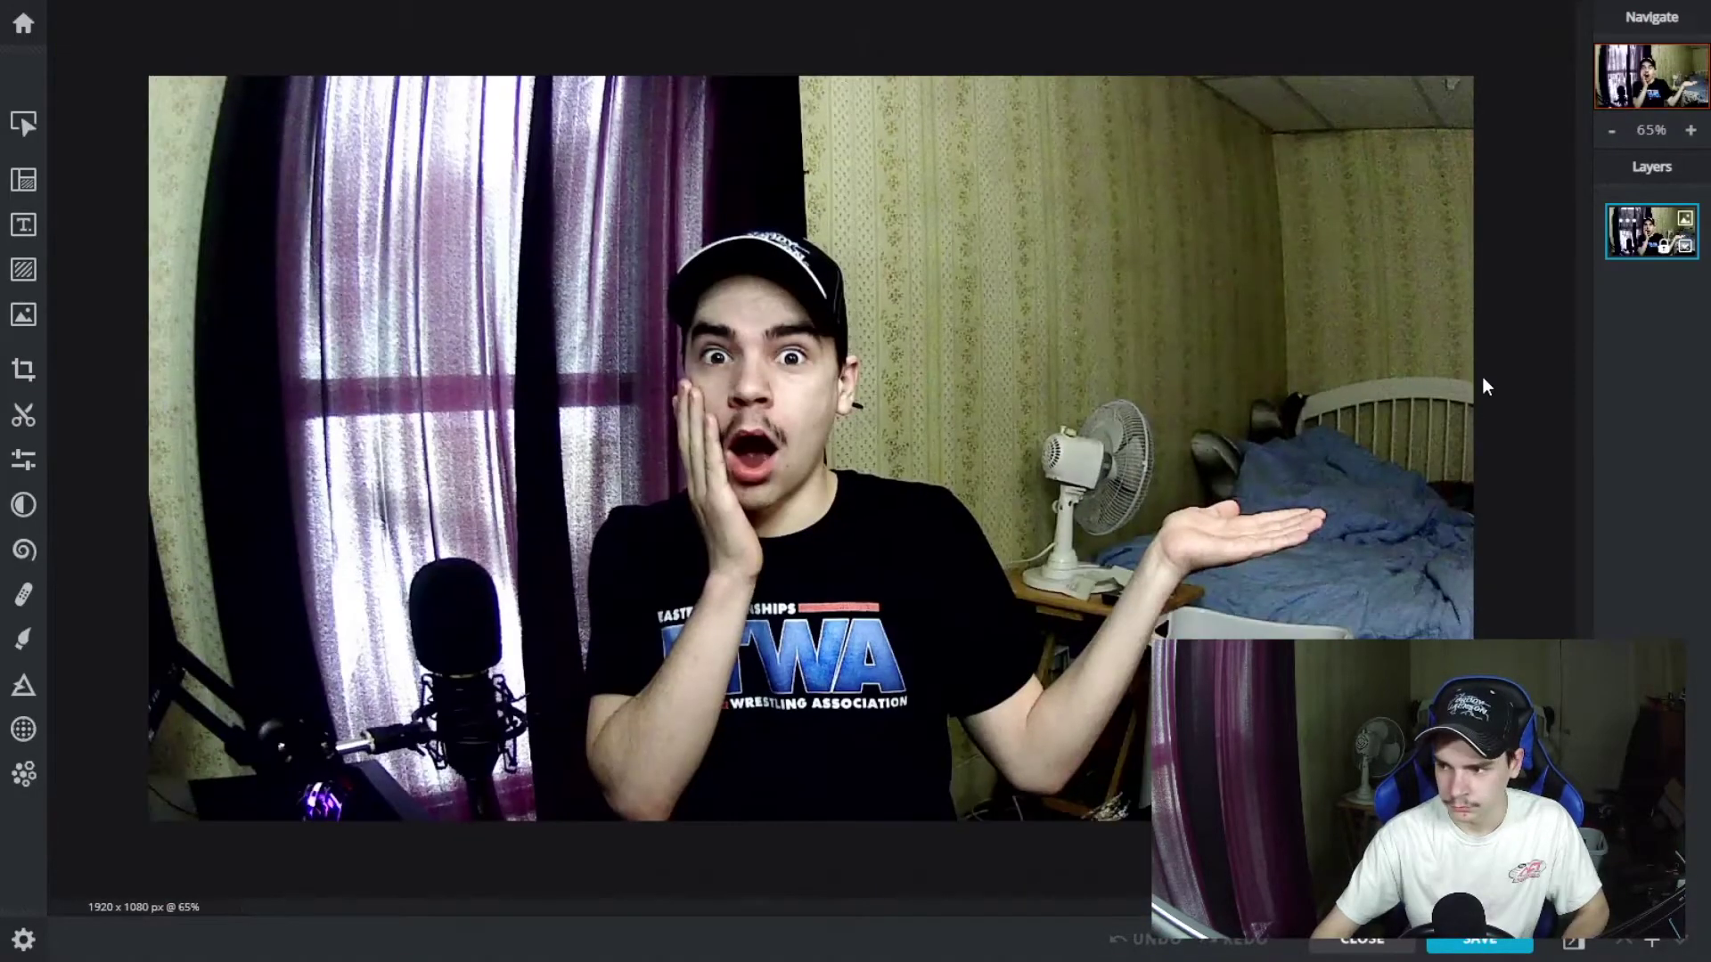
Duplicate the Background layer and lock the copy
{"action": "left_click", "coordinate": [1638, 234]}
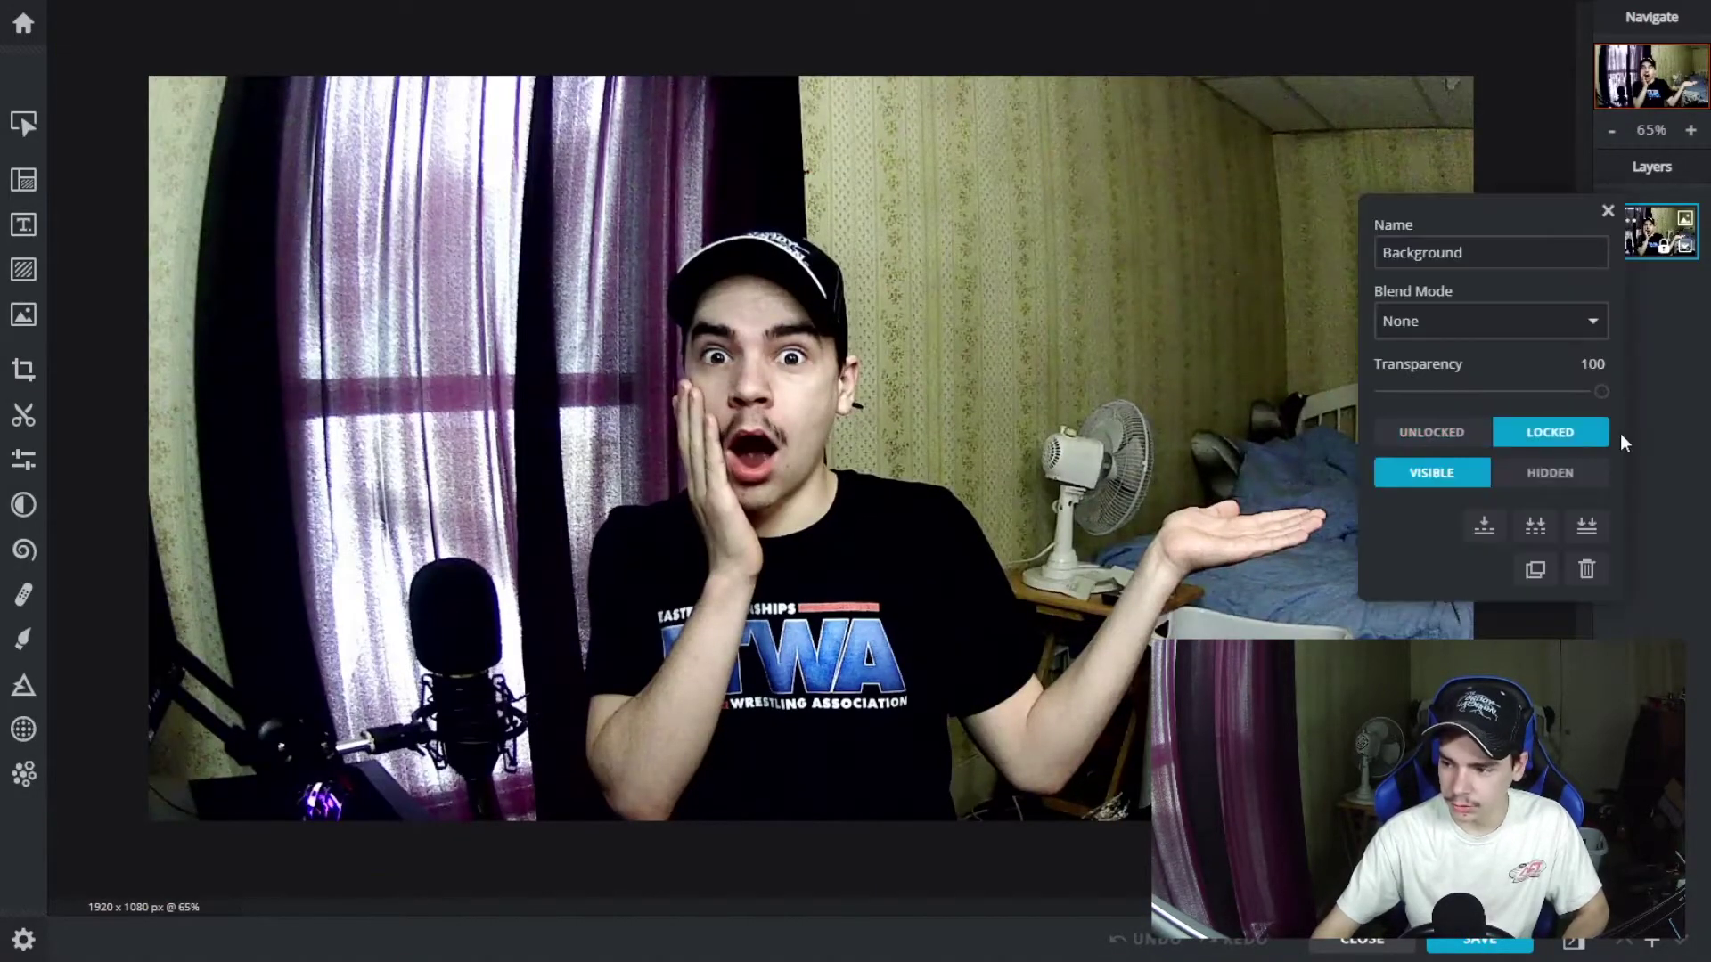
{"action": "left_click", "coordinate": [1533, 575]}
{"action": "left_click", "coordinate": [1624, 231]}
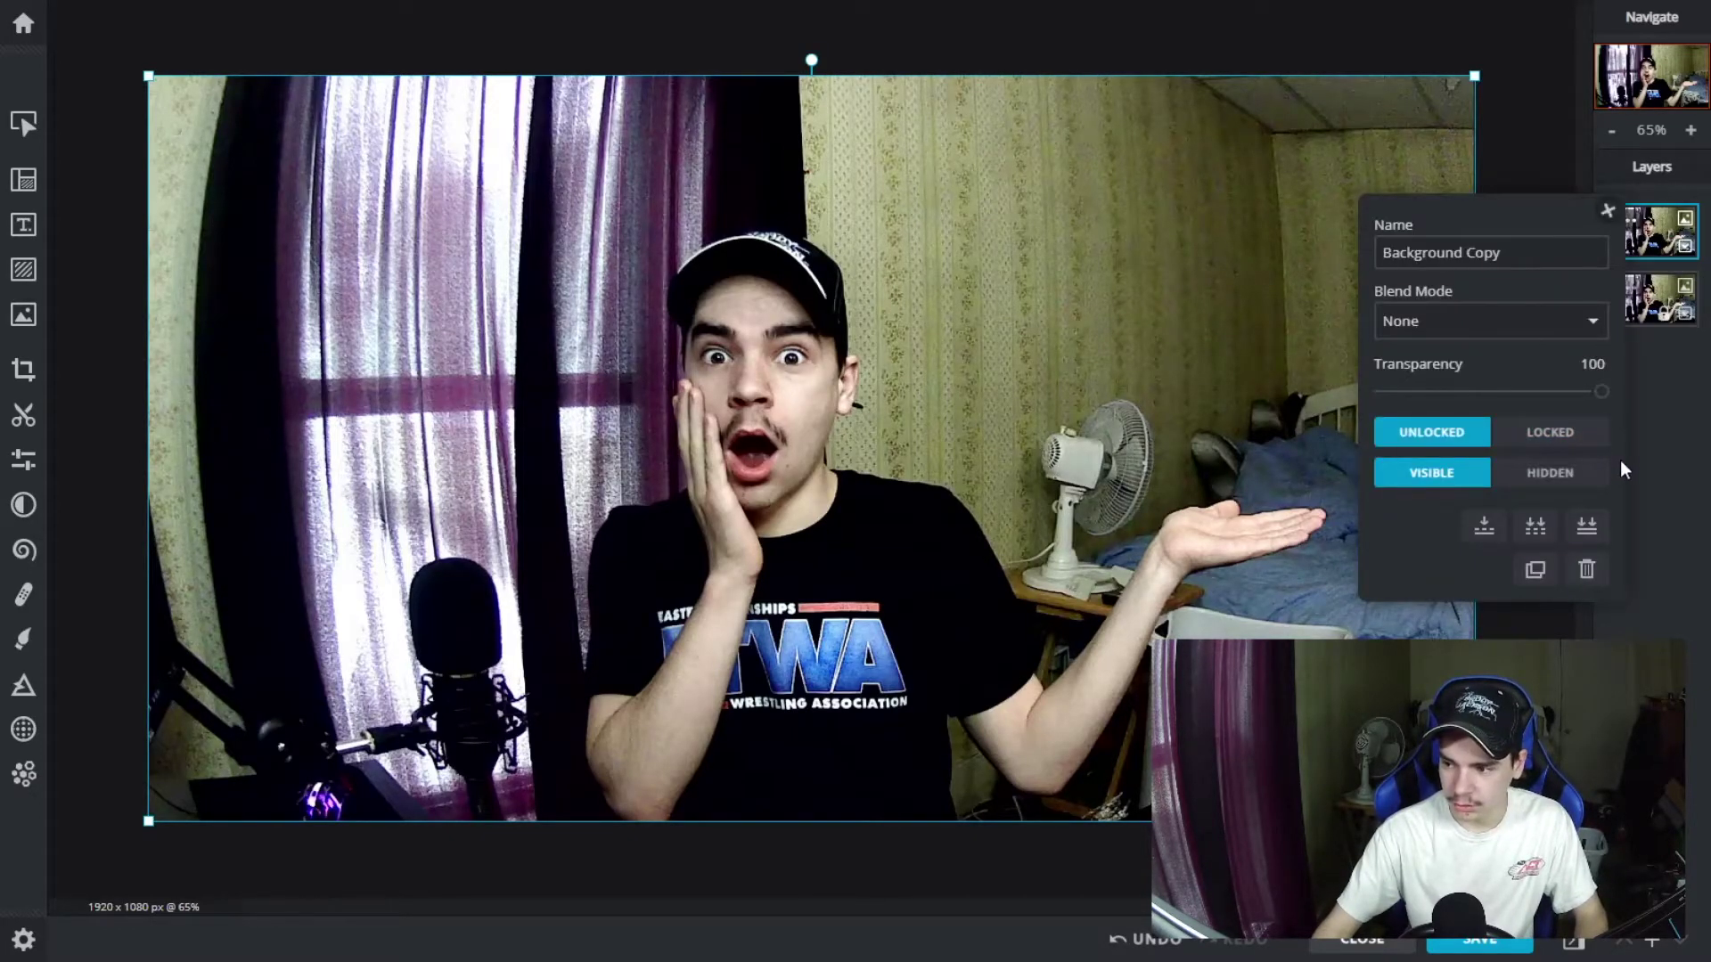
{"action": "left_click", "coordinate": [1566, 432]}
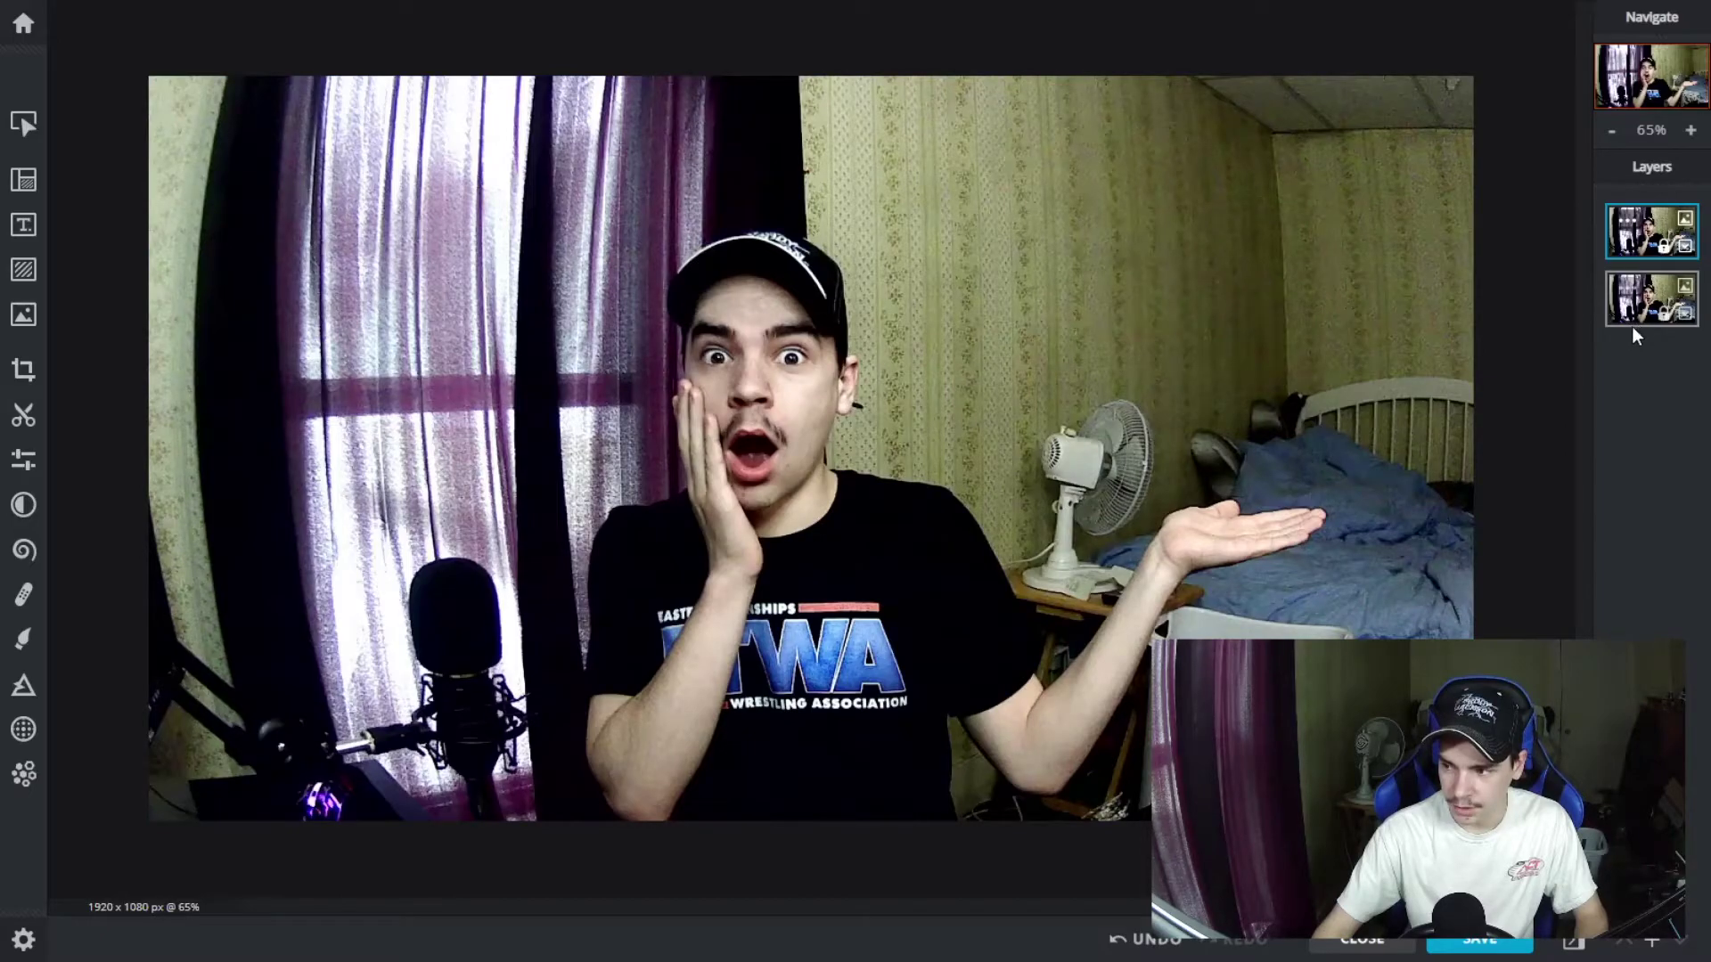
Hide the Background Copy layer and make it visible again
{"action": "left_click", "coordinate": [1623, 218]}
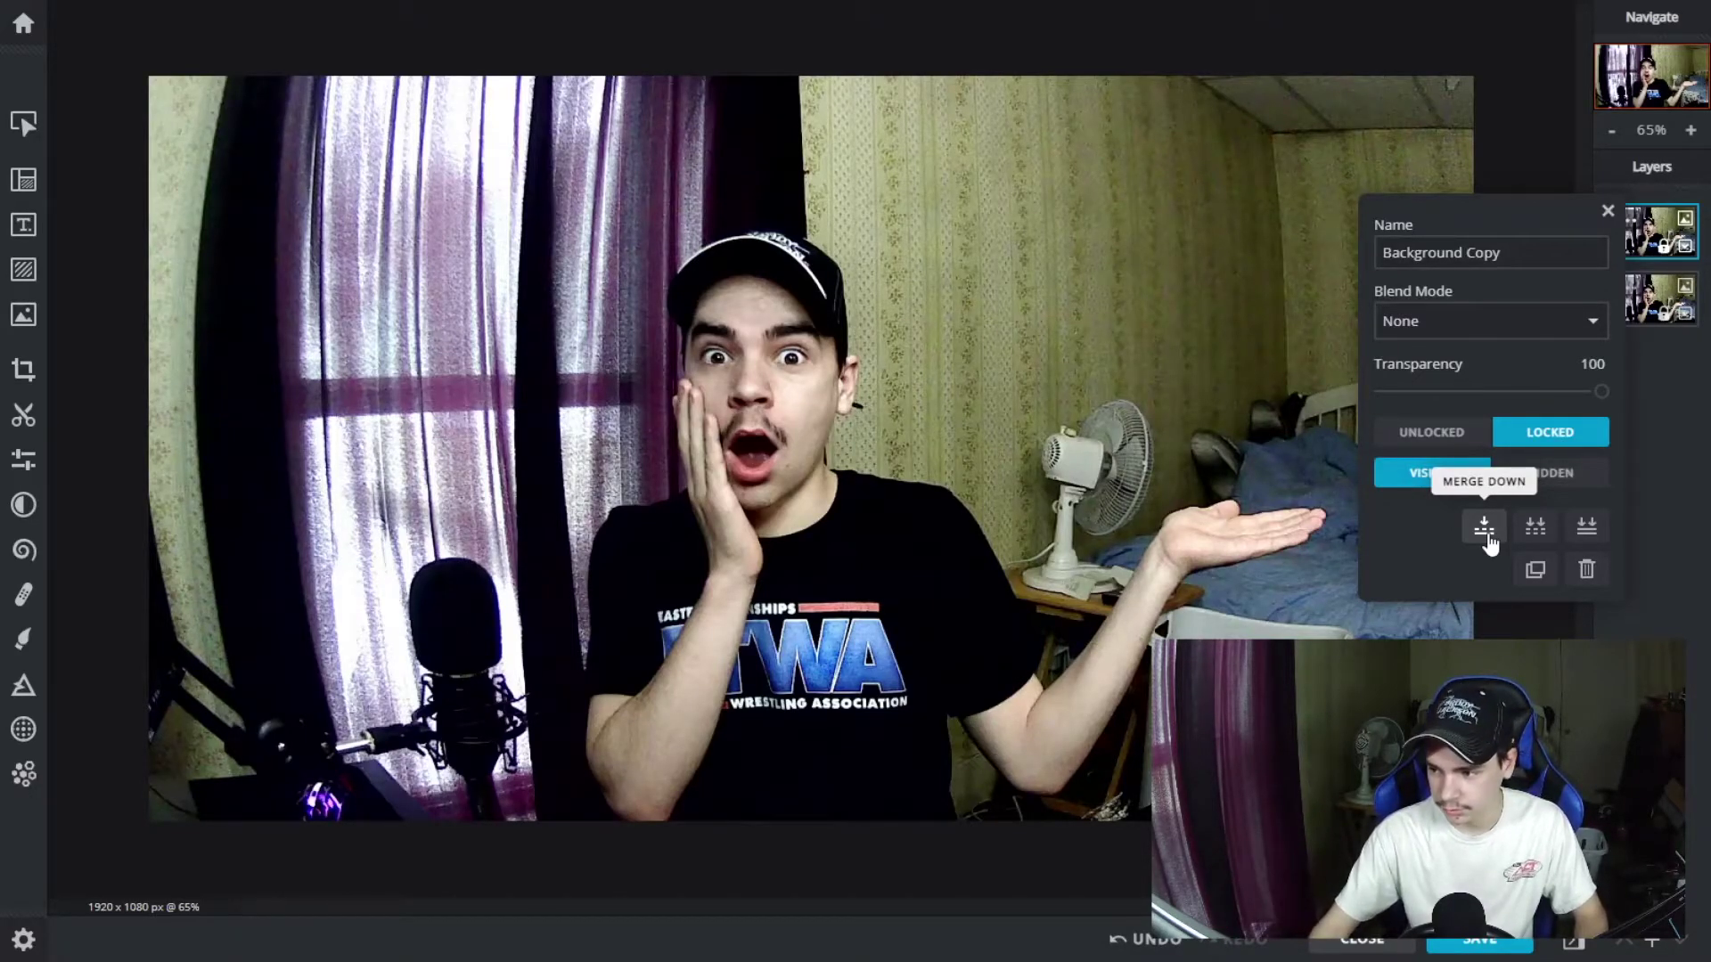
{"action": "left_click", "coordinate": [1548, 474]}
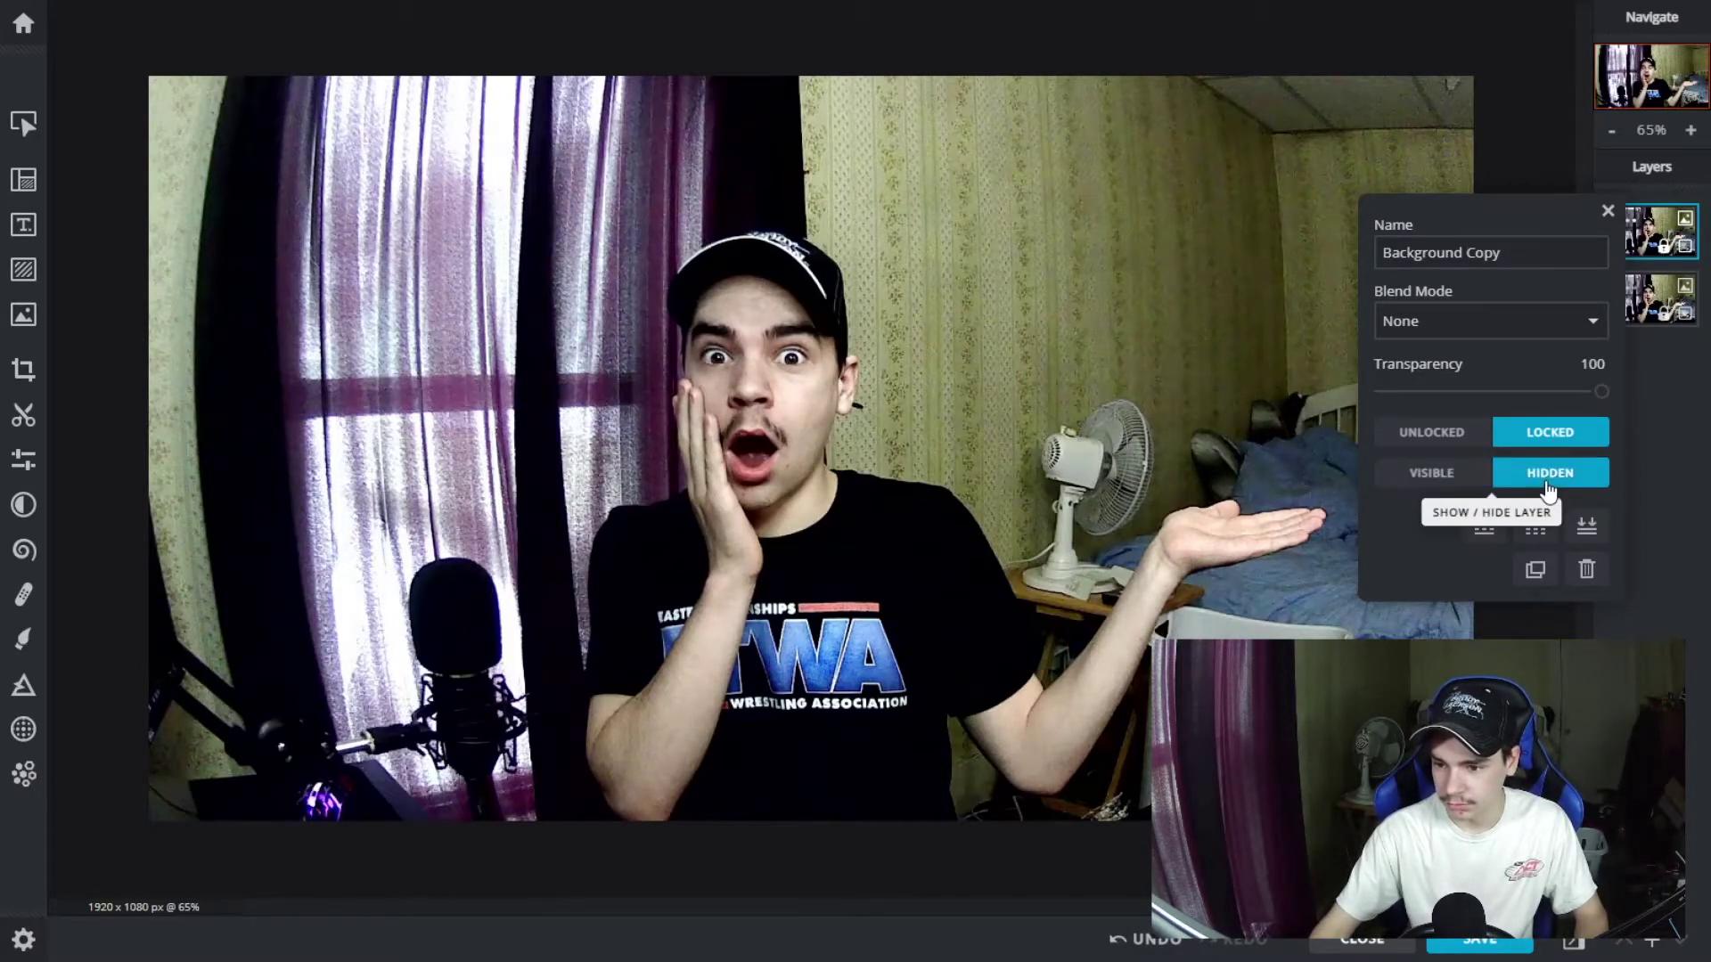
{"action": "left_click", "coordinate": [1471, 474]}
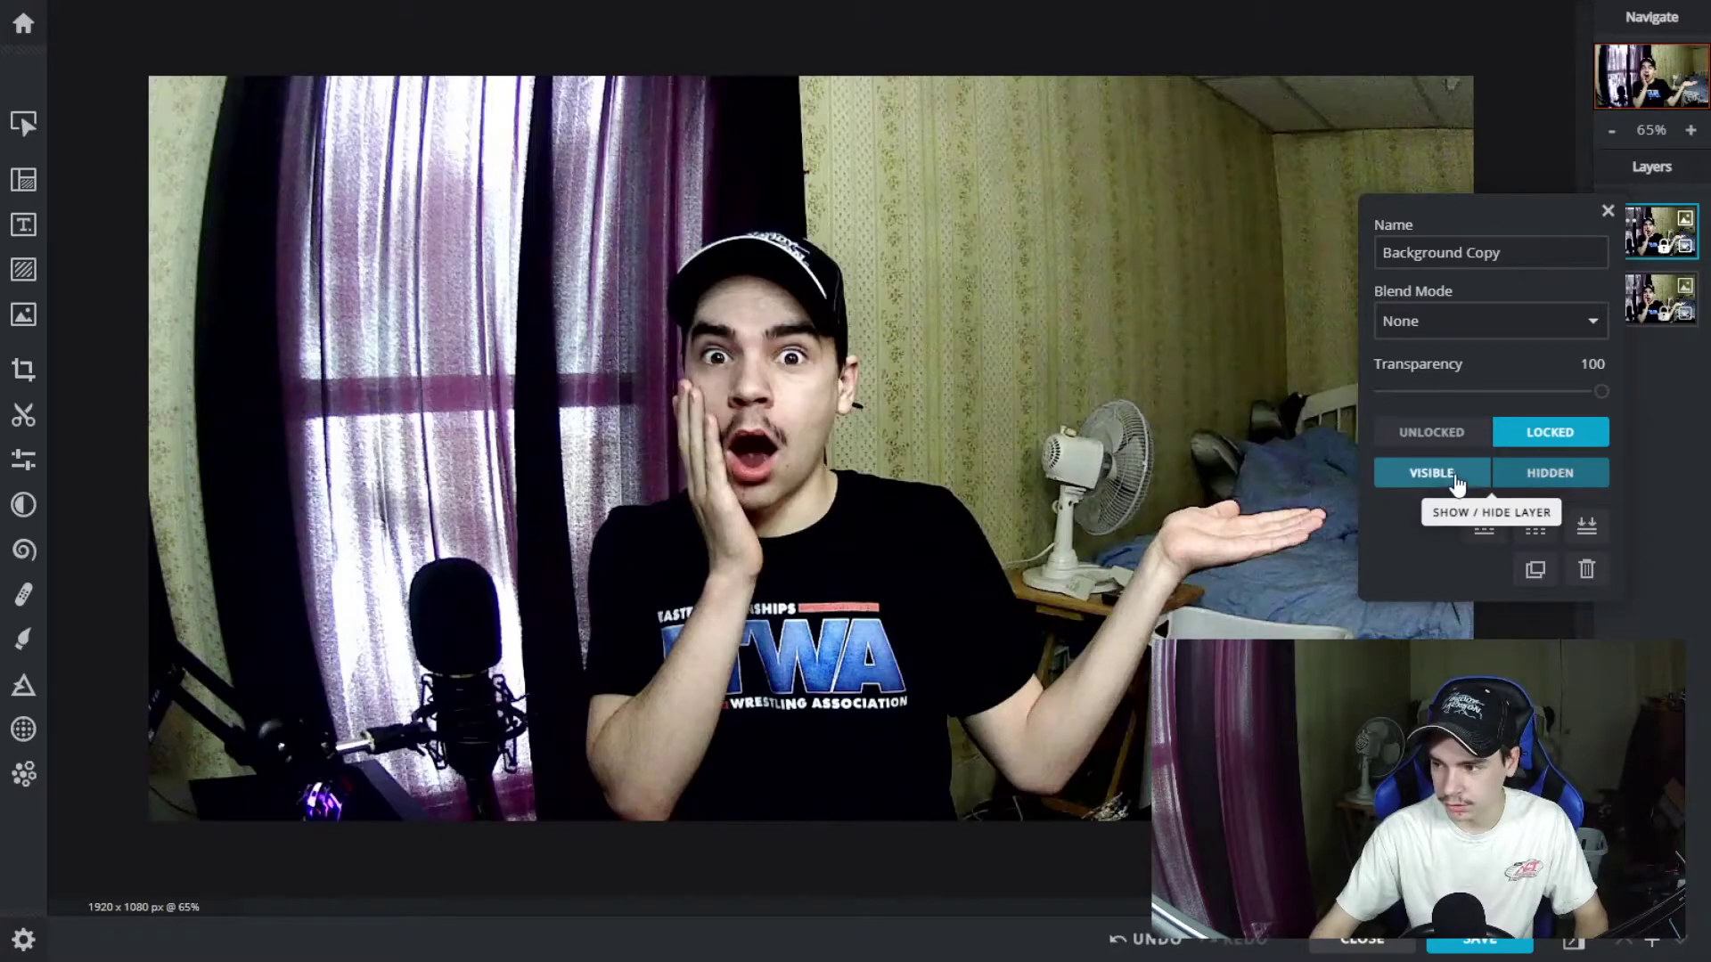
{"action": "left_click", "coordinate": [1684, 325]}
Examine the transparency and blend mode options of the Background Copy layer
{"action": "left_click", "coordinate": [1640, 232]}
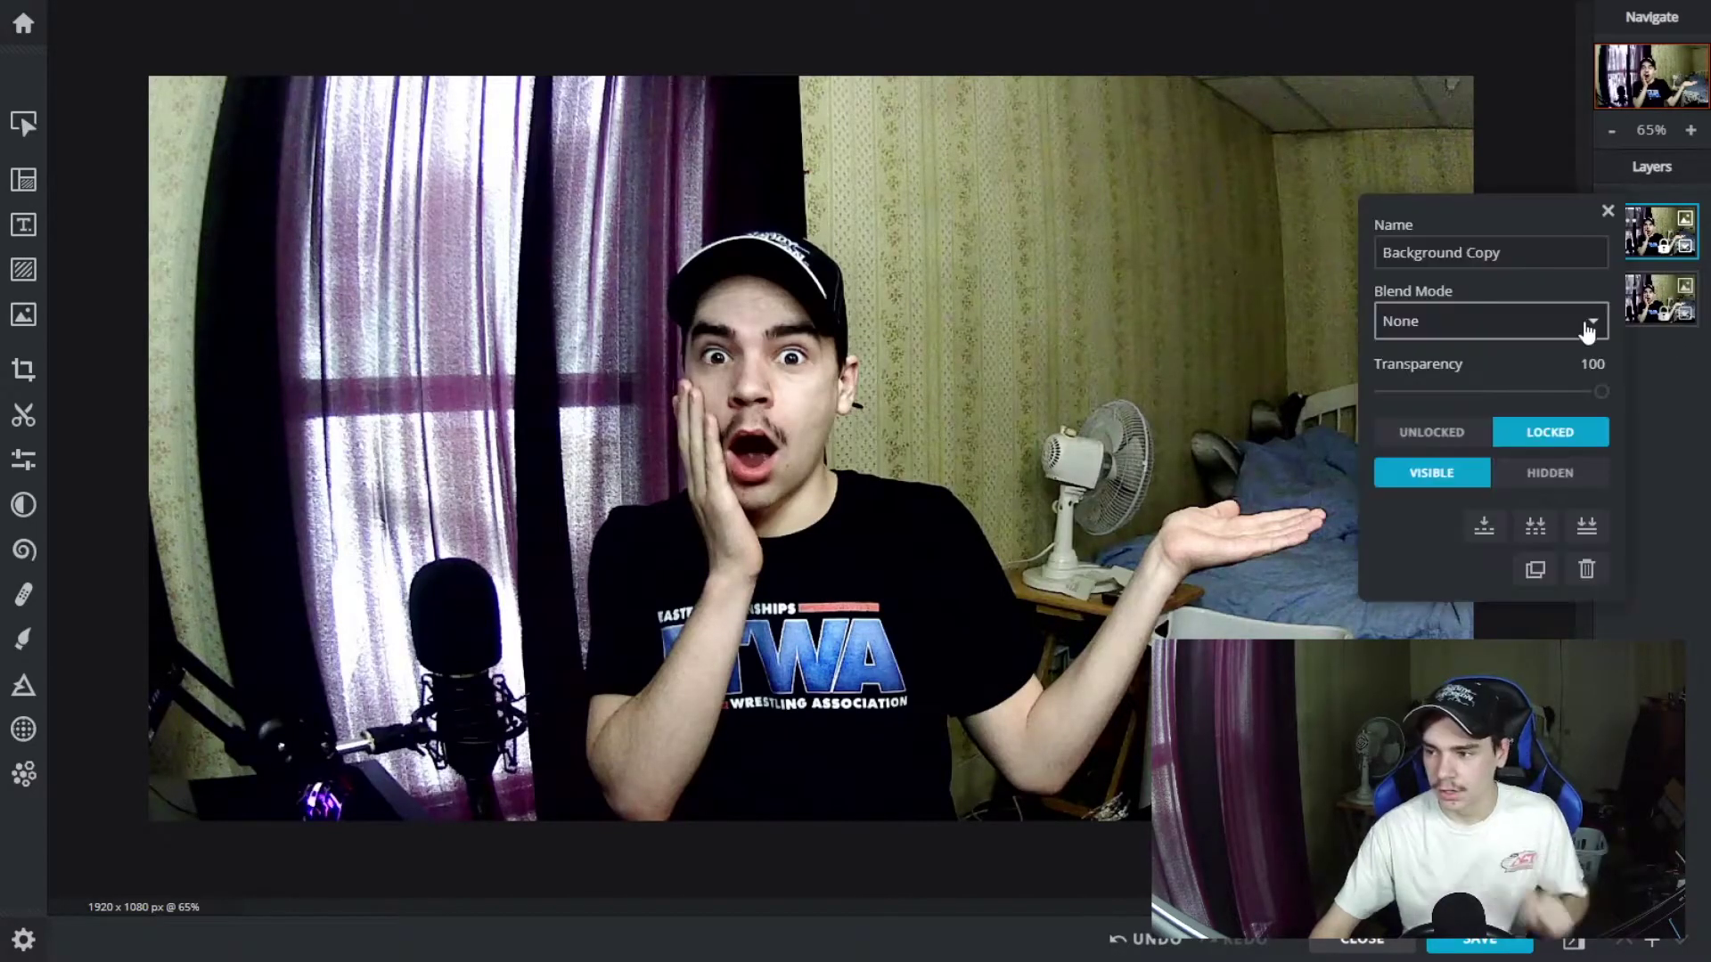
{"action": "left_click_drag", "start_coordinate": [1602, 390], "coordinate": [1704, 375]}
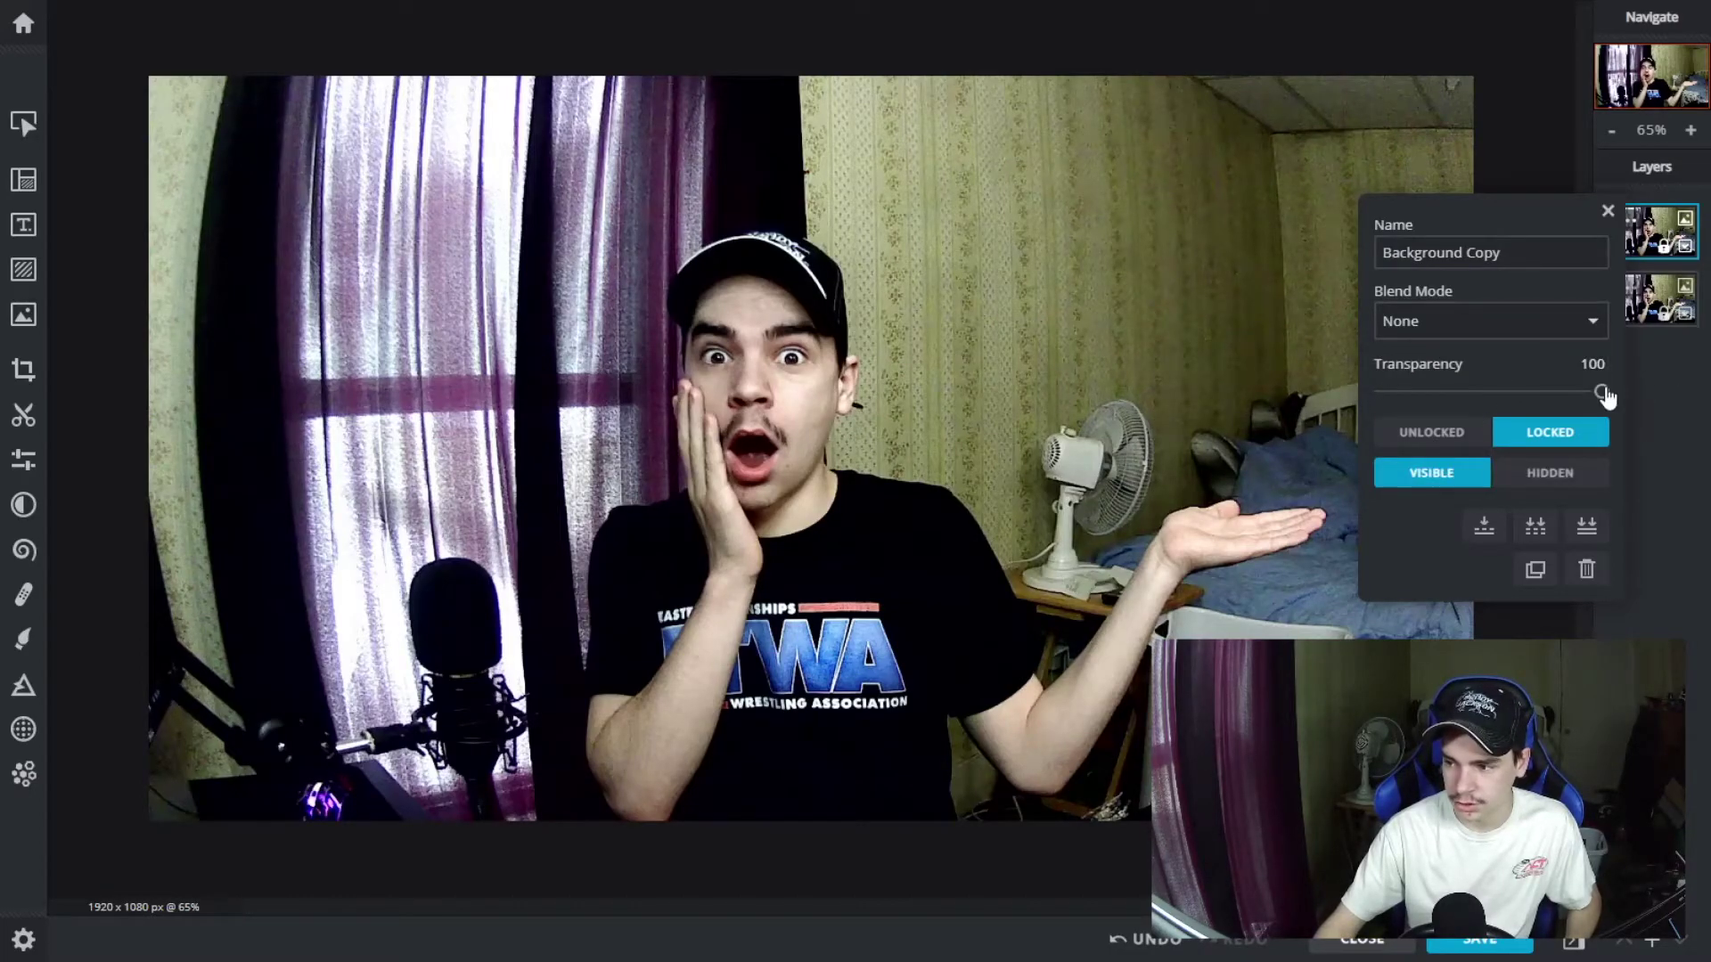
{"action": "left_click", "coordinate": [1566, 328]}
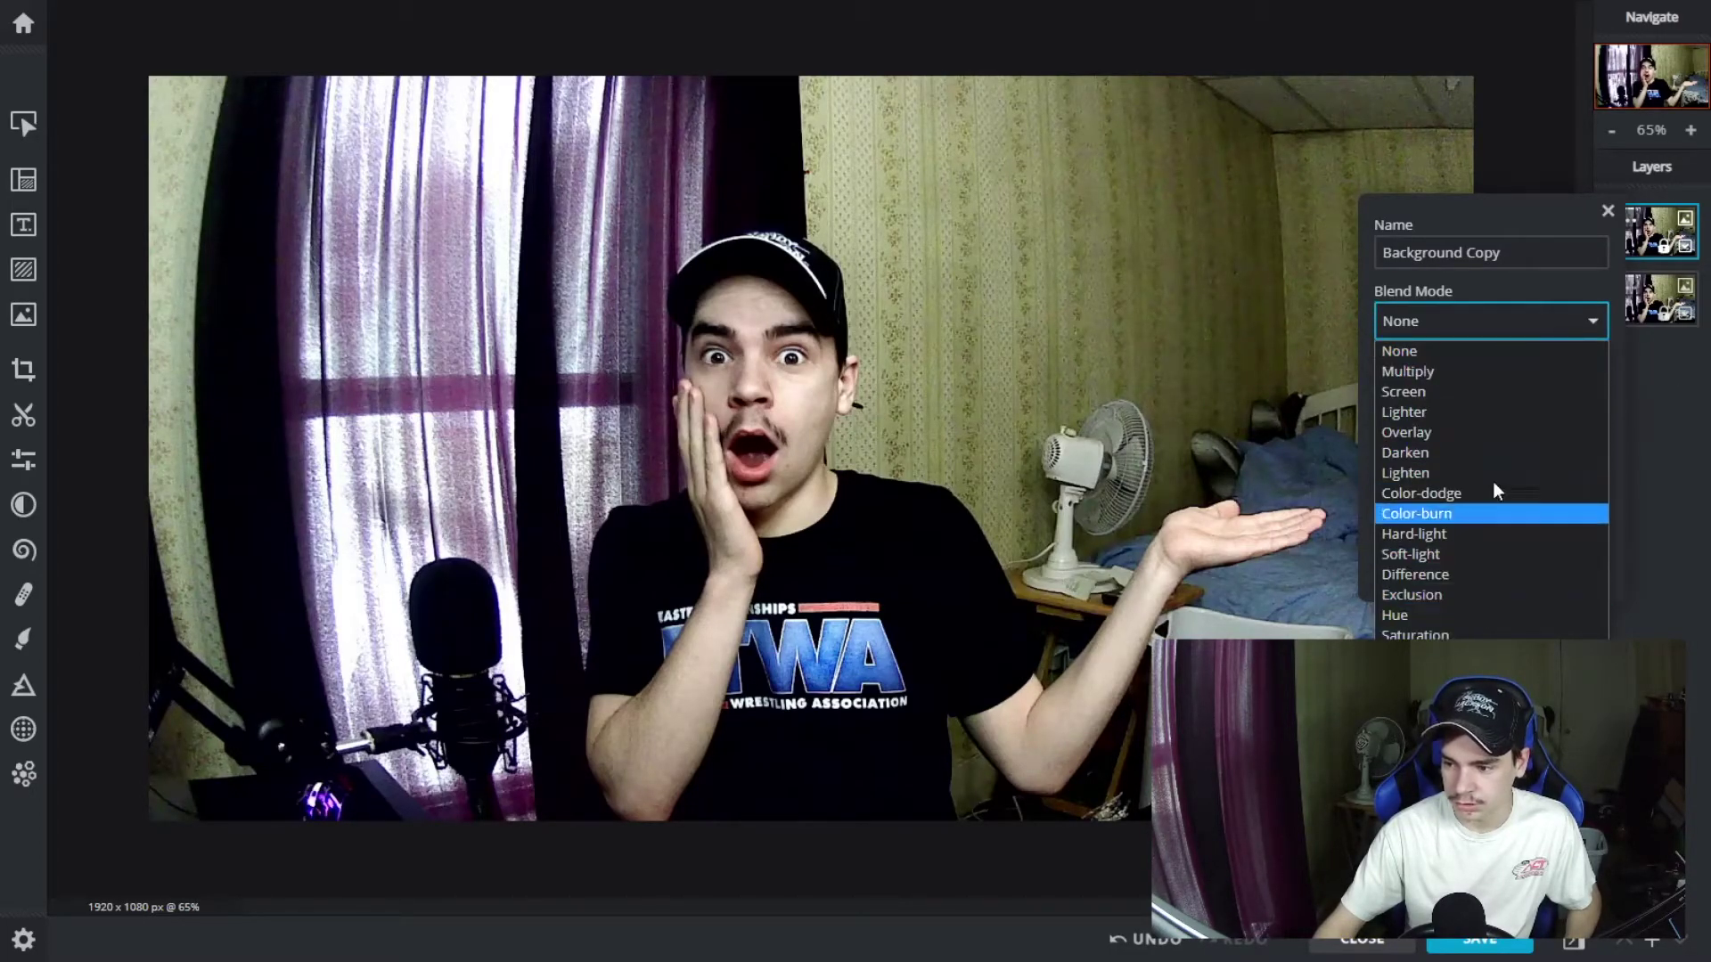
{"action": "left_click", "coordinate": [1606, 333]}
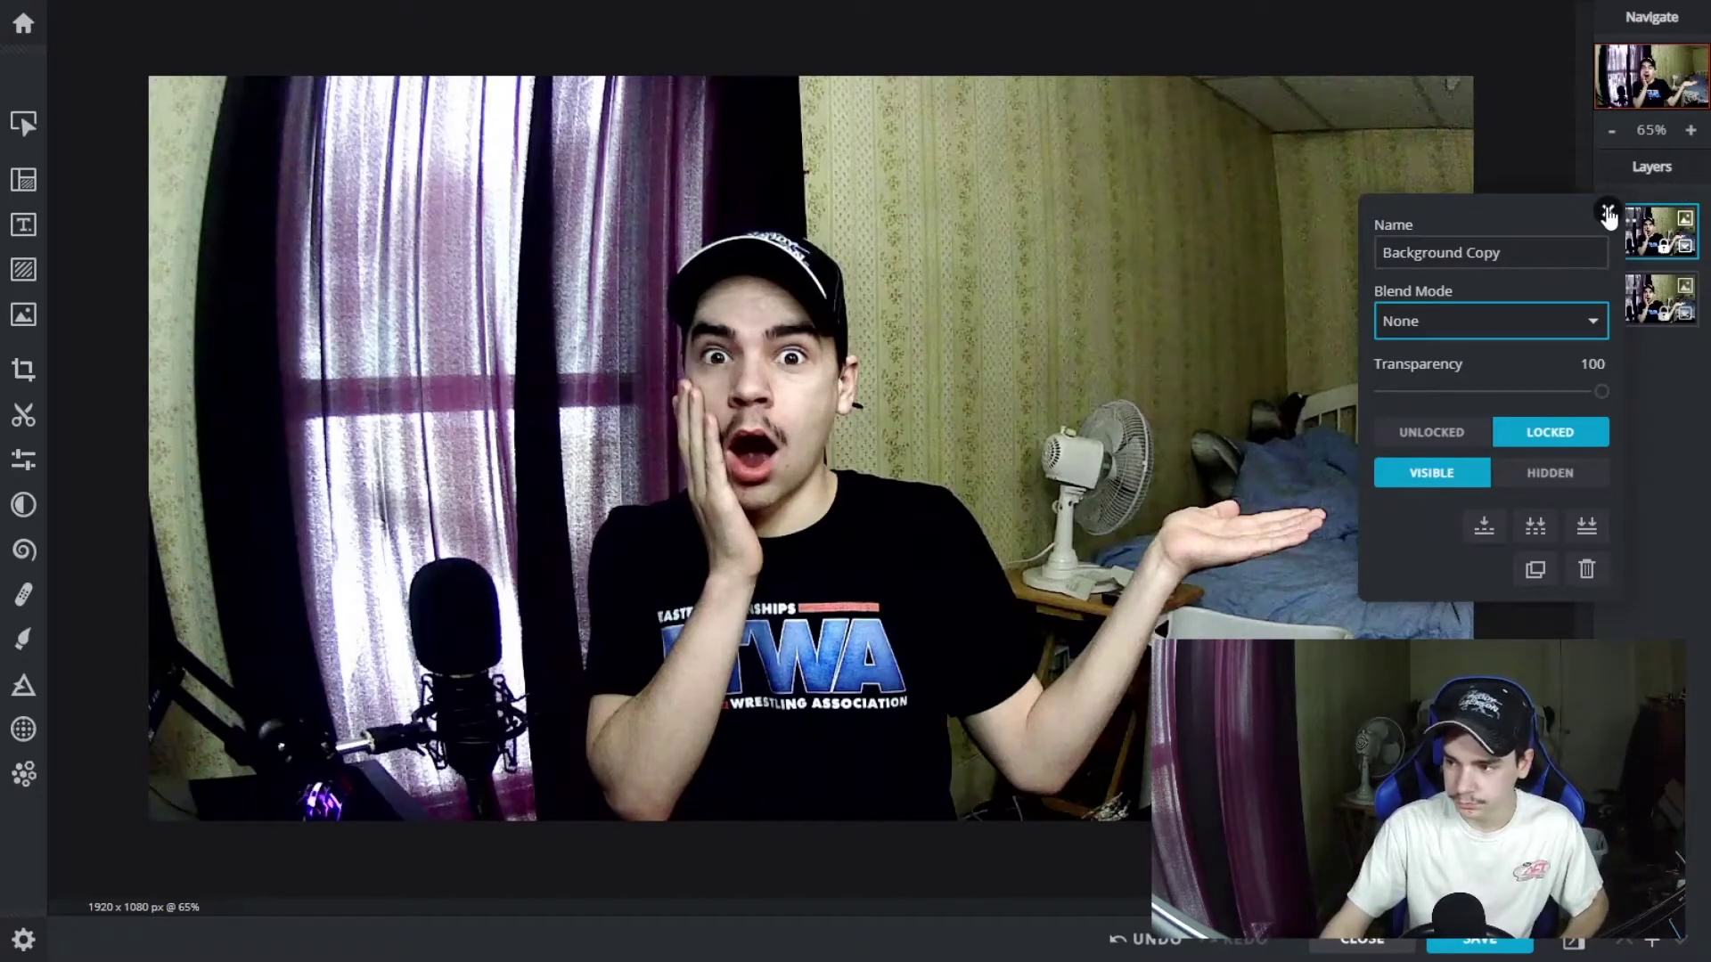
{"action": "left_click", "coordinate": [1607, 215]}
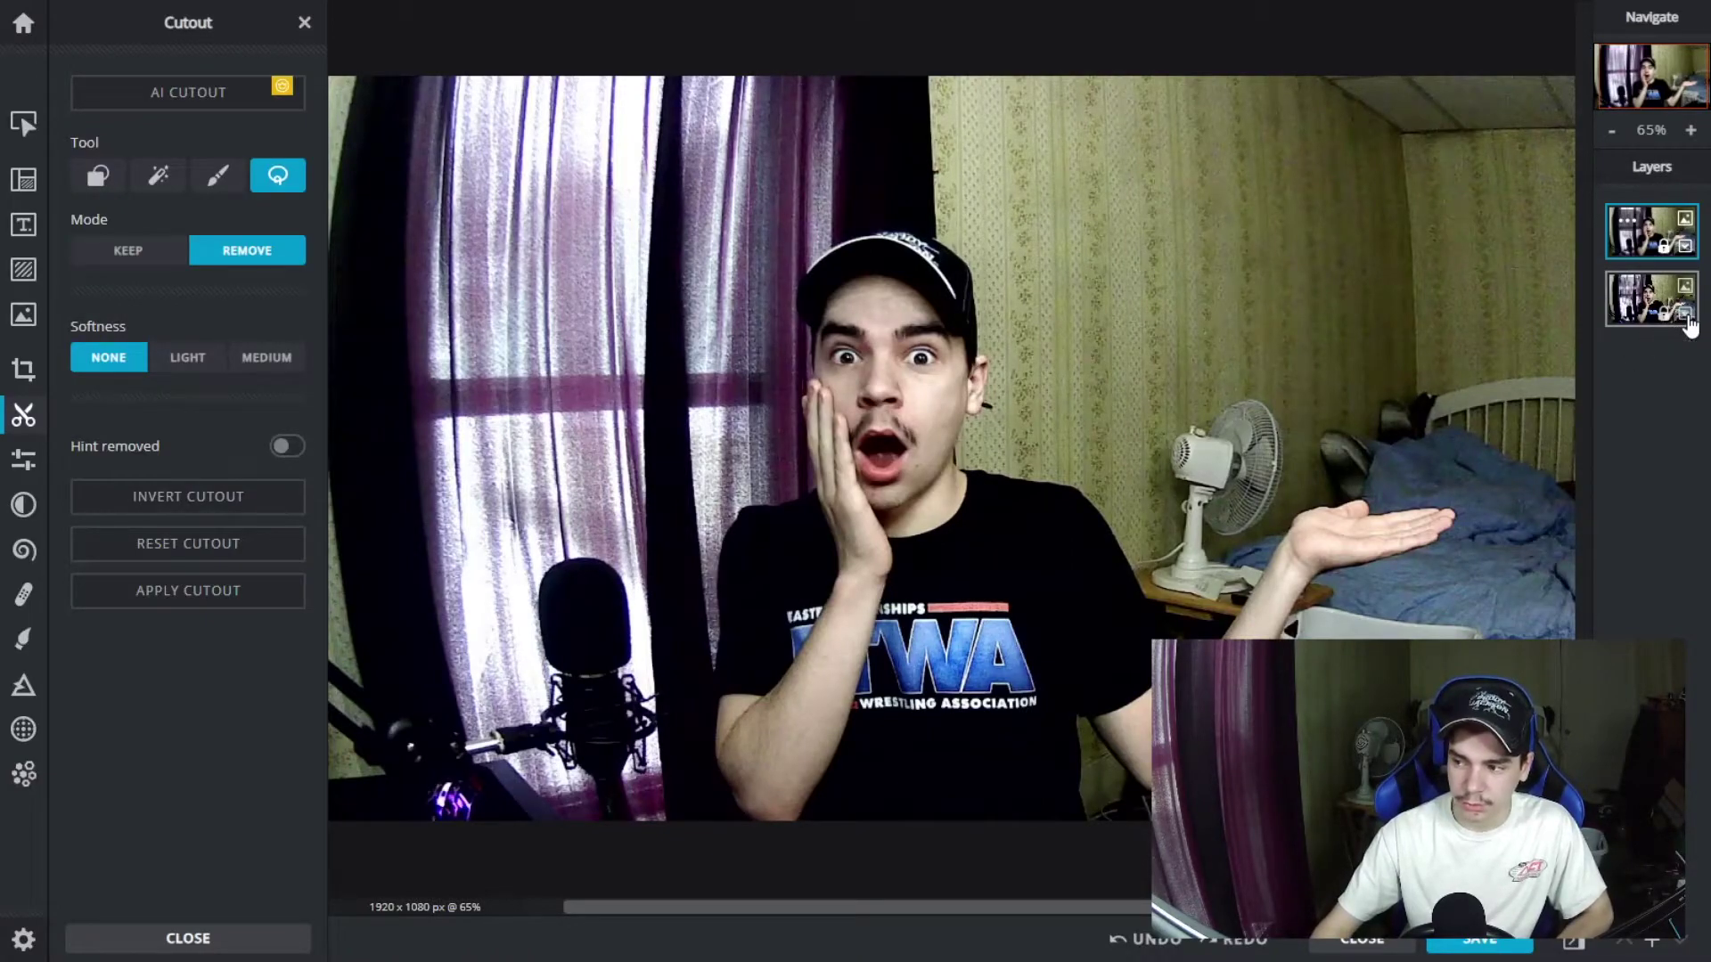
Hide the original Background layer and set up the Cutout draw brush in Remove mode at 235 px
{"action": "left_click", "coordinate": [1684, 317]}
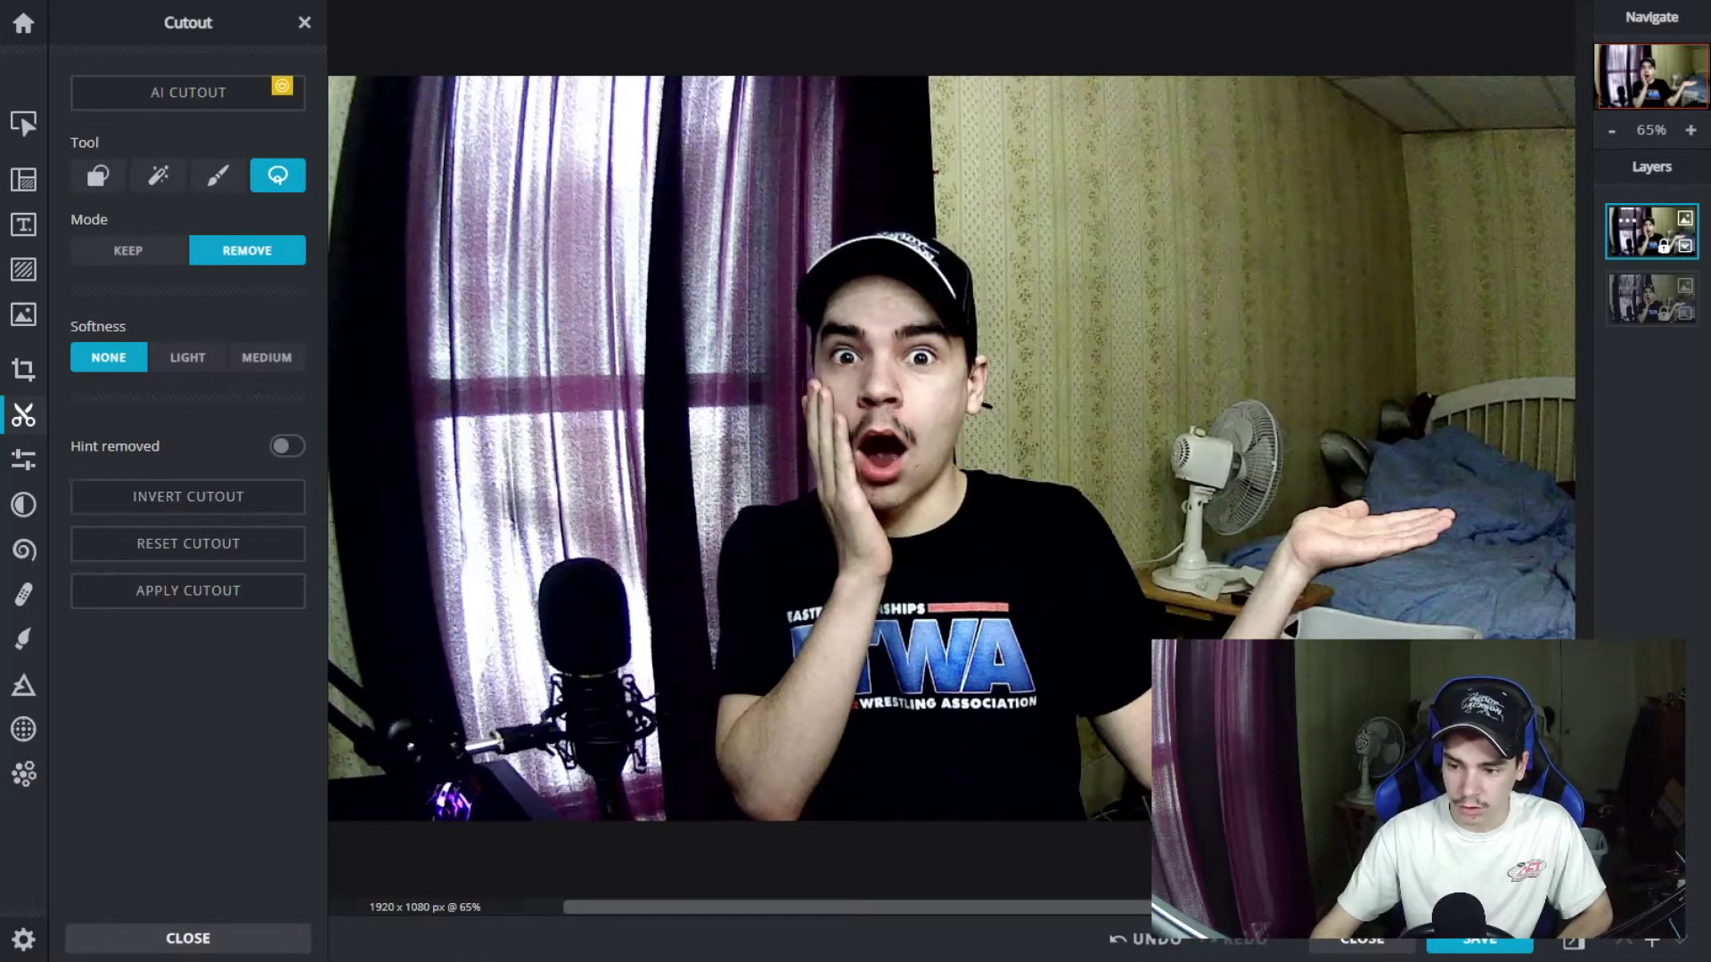
{"action": "left_click", "coordinate": [158, 175]}
{"action": "left_click", "coordinate": [217, 175]}
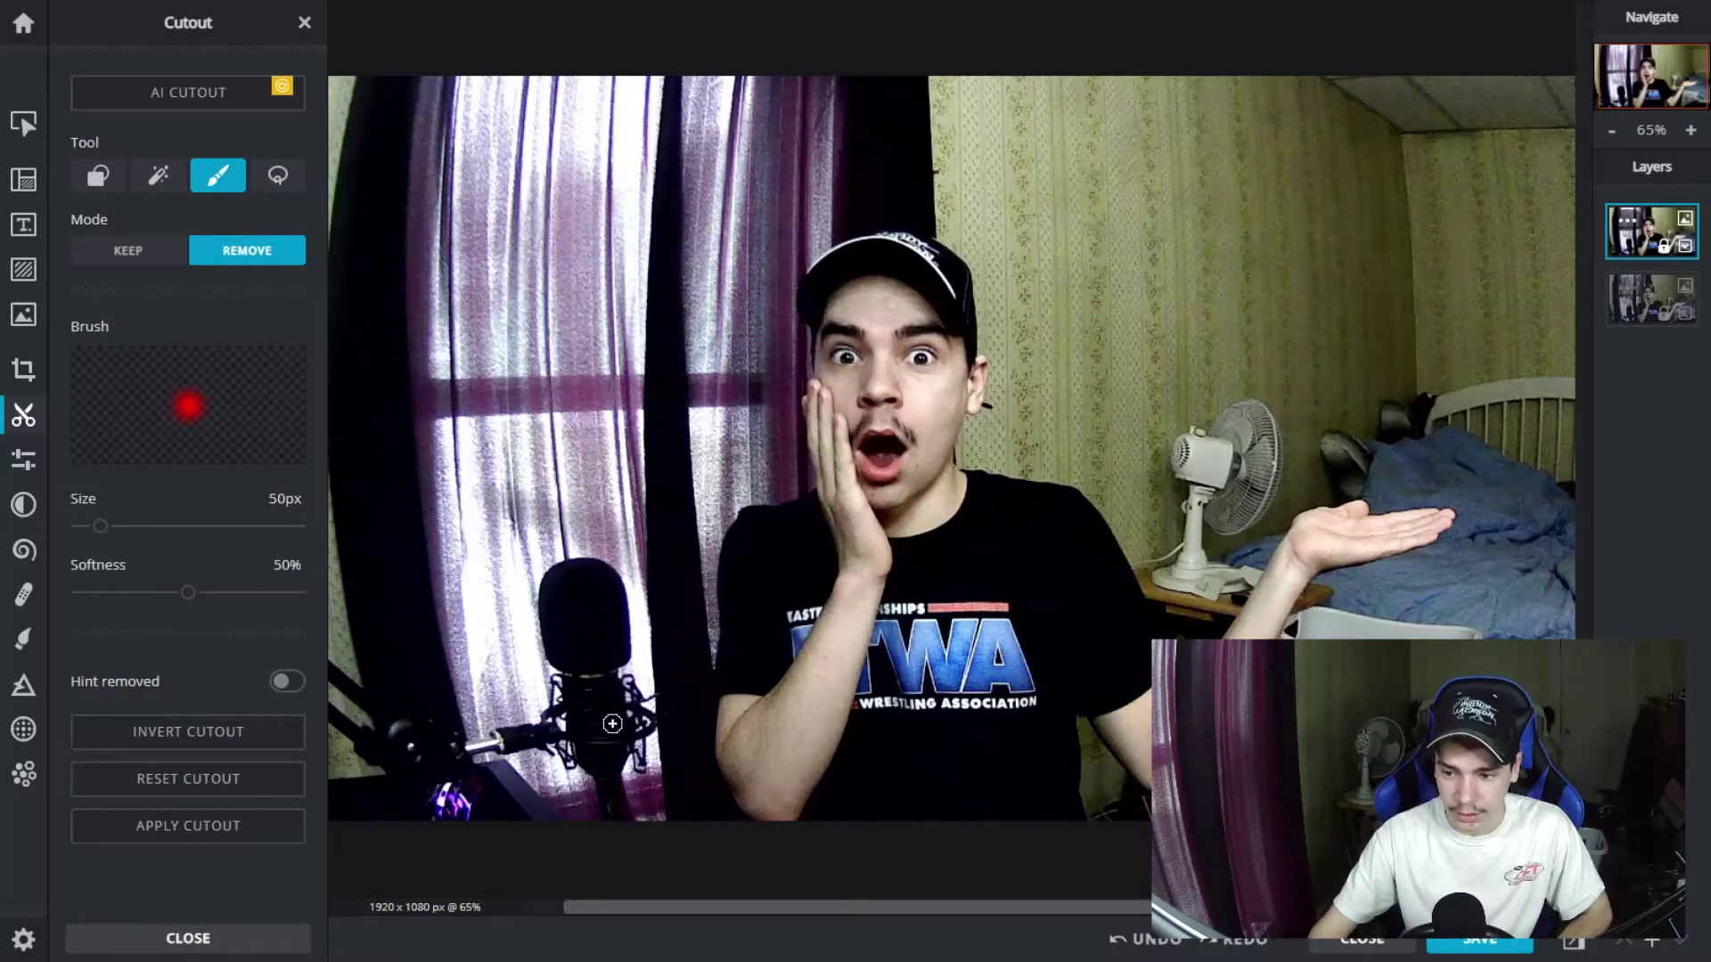
{"action": "left_click", "coordinate": [181, 525]}
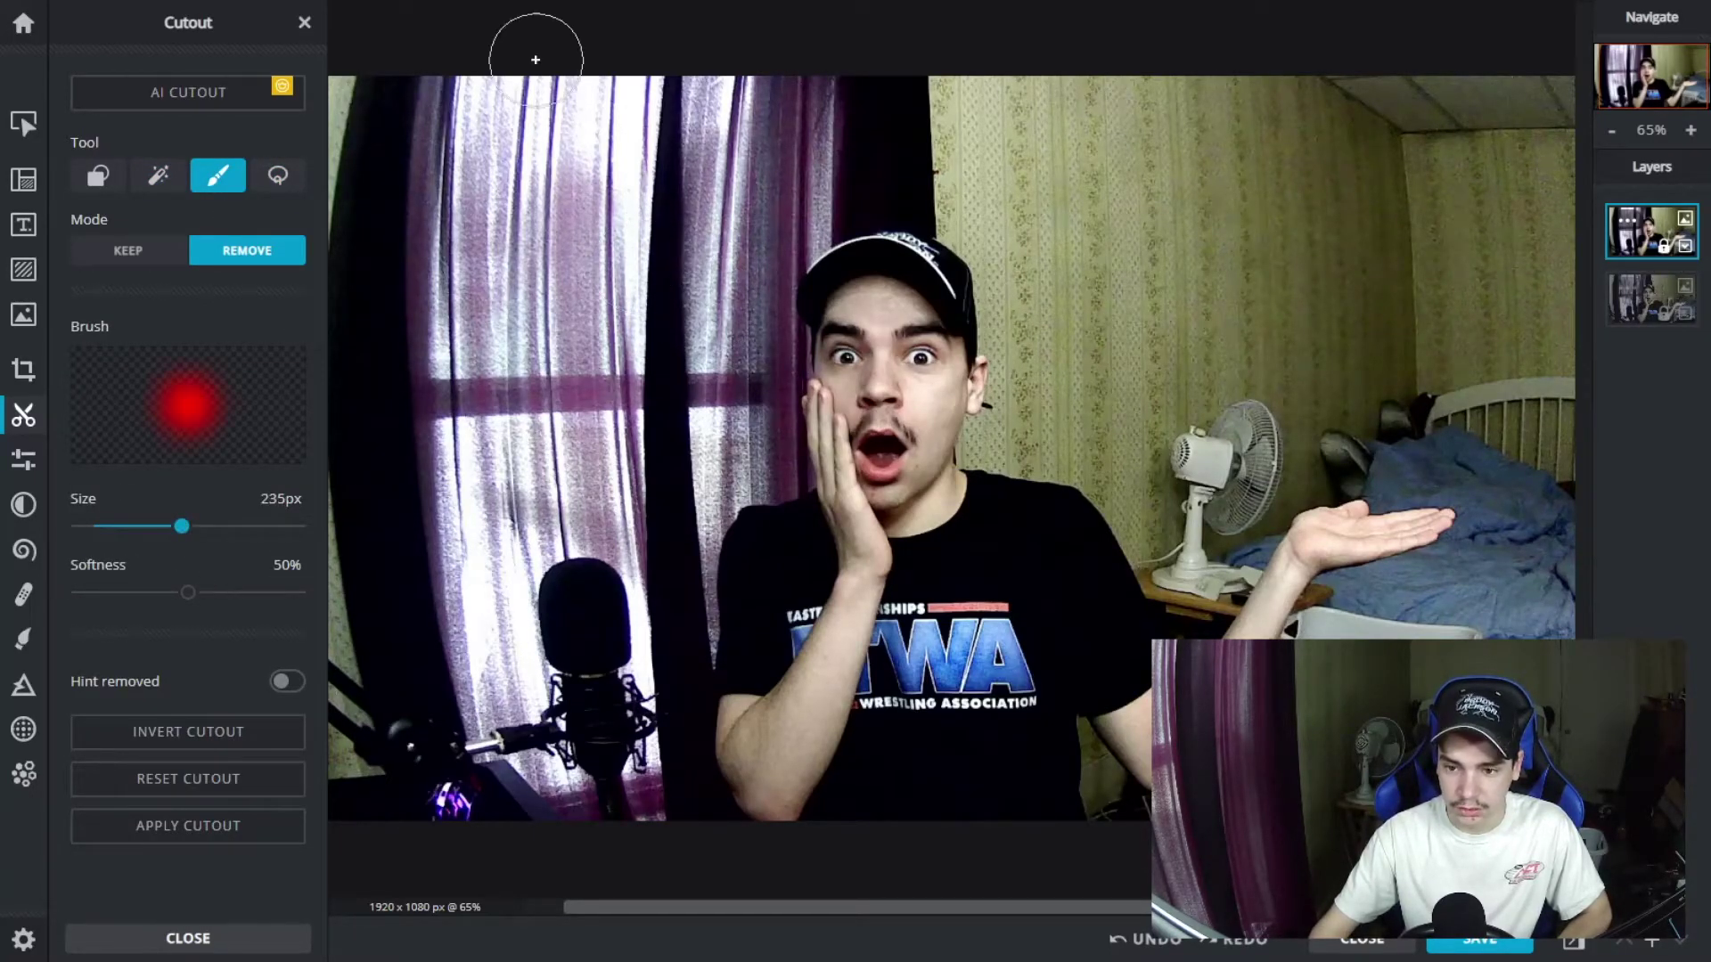
Brush away most of the room background around the man on the copied layer, including the leftover patches along the left edge
{"action": "mouse_move", "coordinate": [531, 46]}
{"action": "left_mouse_down"}
{"action": "mouse_move", "coordinate": [451, 77]}
{"action": "mouse_move", "coordinate": [357, 174]}
{"action": "left_mouse_up"}
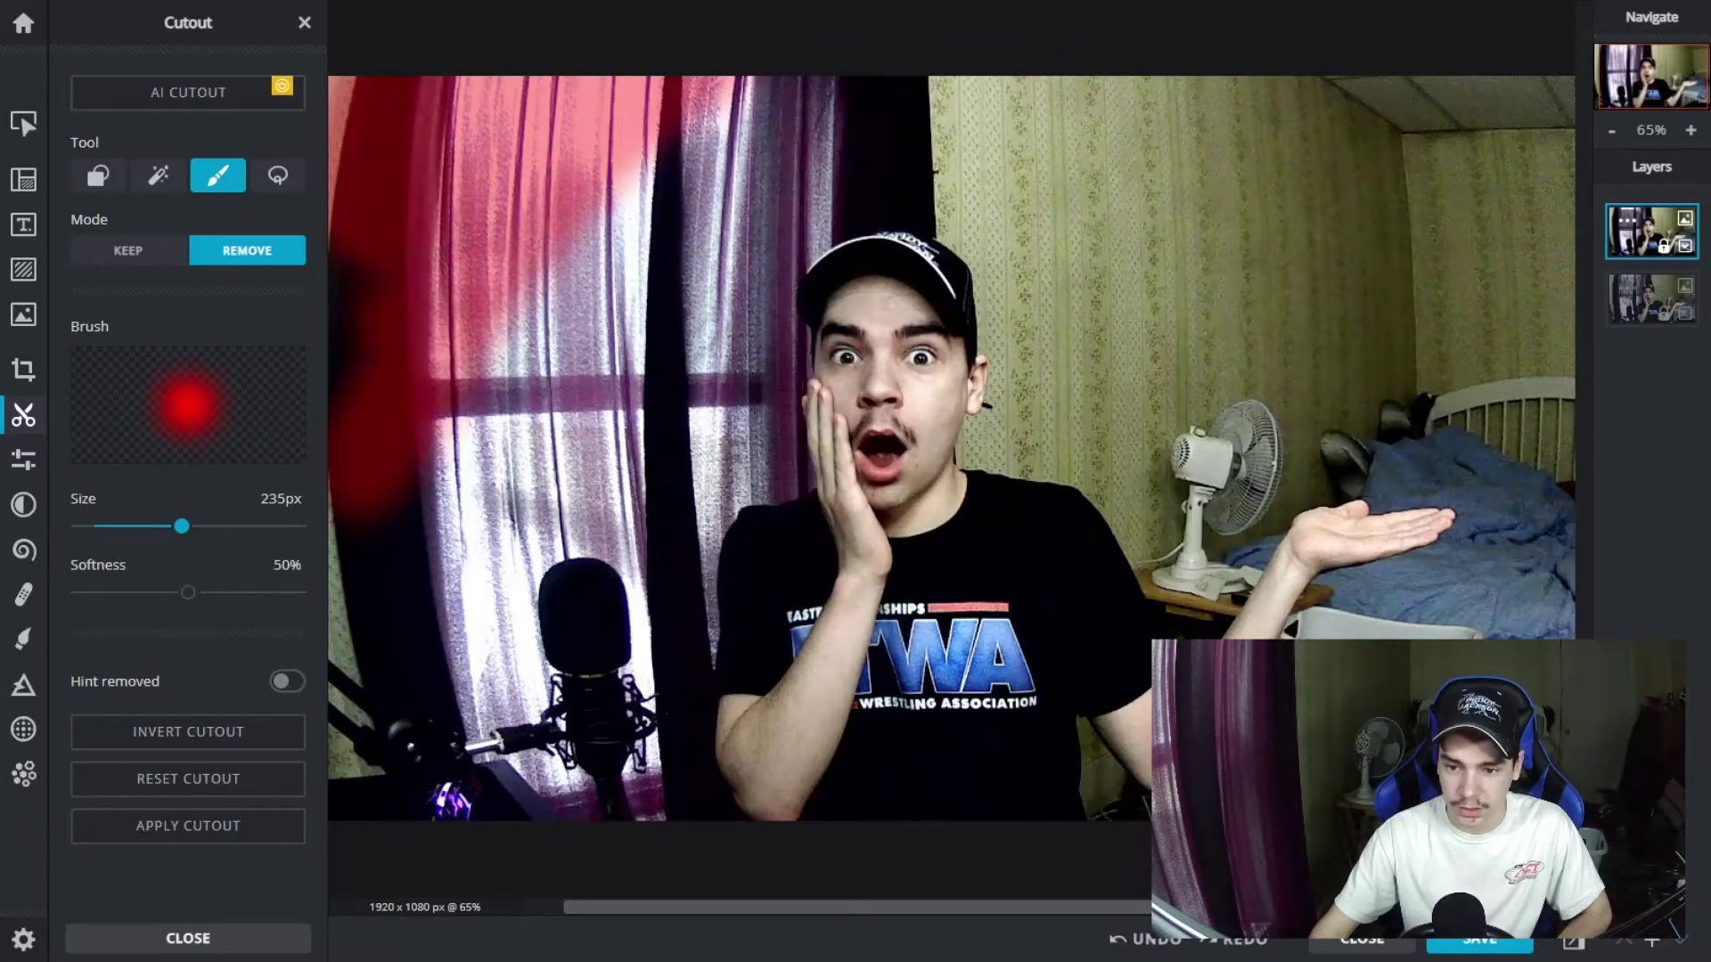
{"action": "mouse_move", "coordinate": [363, 393]}
{"action": "left_mouse_down"}
{"action": "mouse_move", "coordinate": [323, 663]}
{"action": "mouse_move", "coordinate": [322, 567]}
{"action": "mouse_move", "coordinate": [287, 882]}
{"action": "mouse_move", "coordinate": [334, 823]}
{"action": "mouse_move", "coordinate": [373, 831]}
{"action": "mouse_move", "coordinate": [375, 520]}
{"action": "mouse_move", "coordinate": [405, 705]}
{"action": "mouse_move", "coordinate": [485, 733]}
{"action": "mouse_move", "coordinate": [532, 884]}
{"action": "mouse_move", "coordinate": [550, 866]}
{"action": "mouse_move", "coordinate": [603, 895]}
{"action": "mouse_move", "coordinate": [604, 797]}
{"action": "mouse_move", "coordinate": [487, 307]}
{"action": "mouse_move", "coordinate": [447, 606]}
{"action": "mouse_move", "coordinate": [463, 537]}
{"action": "mouse_move", "coordinate": [515, 490]}
{"action": "mouse_move", "coordinate": [679, 115]}
{"action": "mouse_move", "coordinate": [737, 76]}
{"action": "mouse_move", "coordinate": [752, 103]}
{"action": "mouse_move", "coordinate": [733, 104]}
{"action": "mouse_move", "coordinate": [762, 97]}
{"action": "mouse_move", "coordinate": [585, 109]}
{"action": "mouse_move", "coordinate": [1212, 89]}
{"action": "mouse_move", "coordinate": [853, 128]}
{"action": "mouse_move", "coordinate": [726, 118]}
{"action": "mouse_move", "coordinate": [1289, 79]}
{"action": "mouse_move", "coordinate": [1054, 108]}
{"action": "mouse_move", "coordinate": [1570, 106]}
{"action": "mouse_move", "coordinate": [1549, 136]}
{"action": "mouse_move", "coordinate": [1581, 613]}
{"action": "left_mouse_up"}
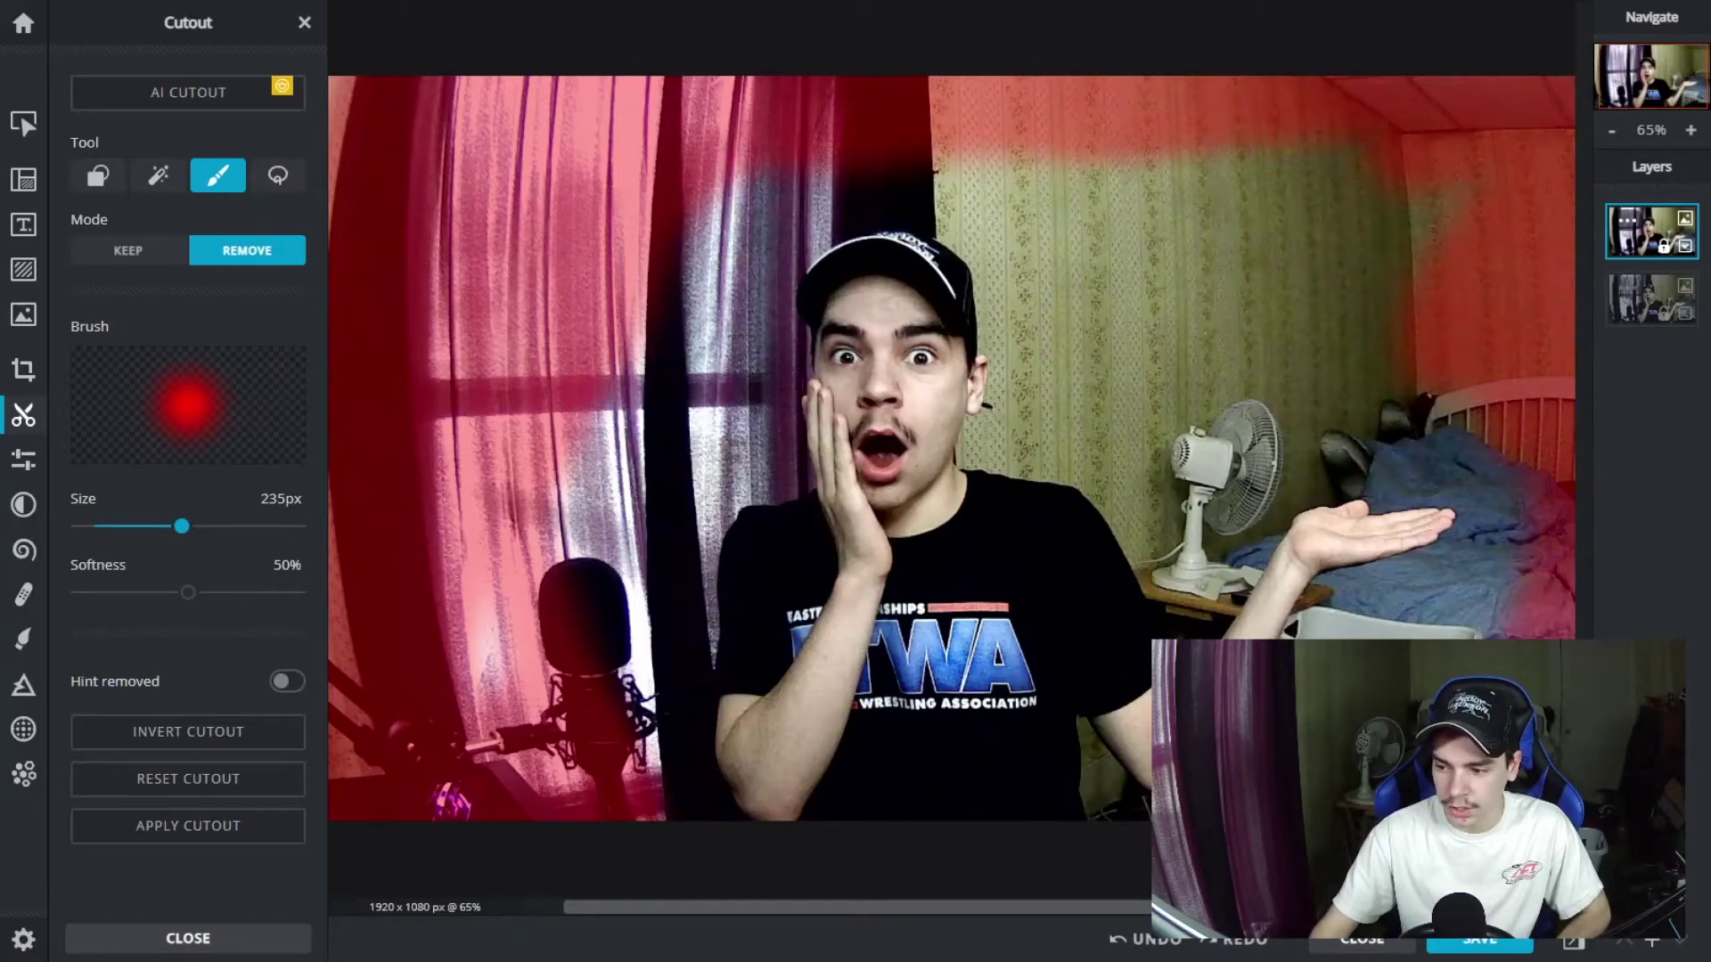
{"action": "left_click_drag", "start_coordinate": [1479, 624], "coordinate": [1363, 615]}
{"action": "scroll", "coordinate": [611, 603], "scroll_direction": "down", "scroll_amount": 2}
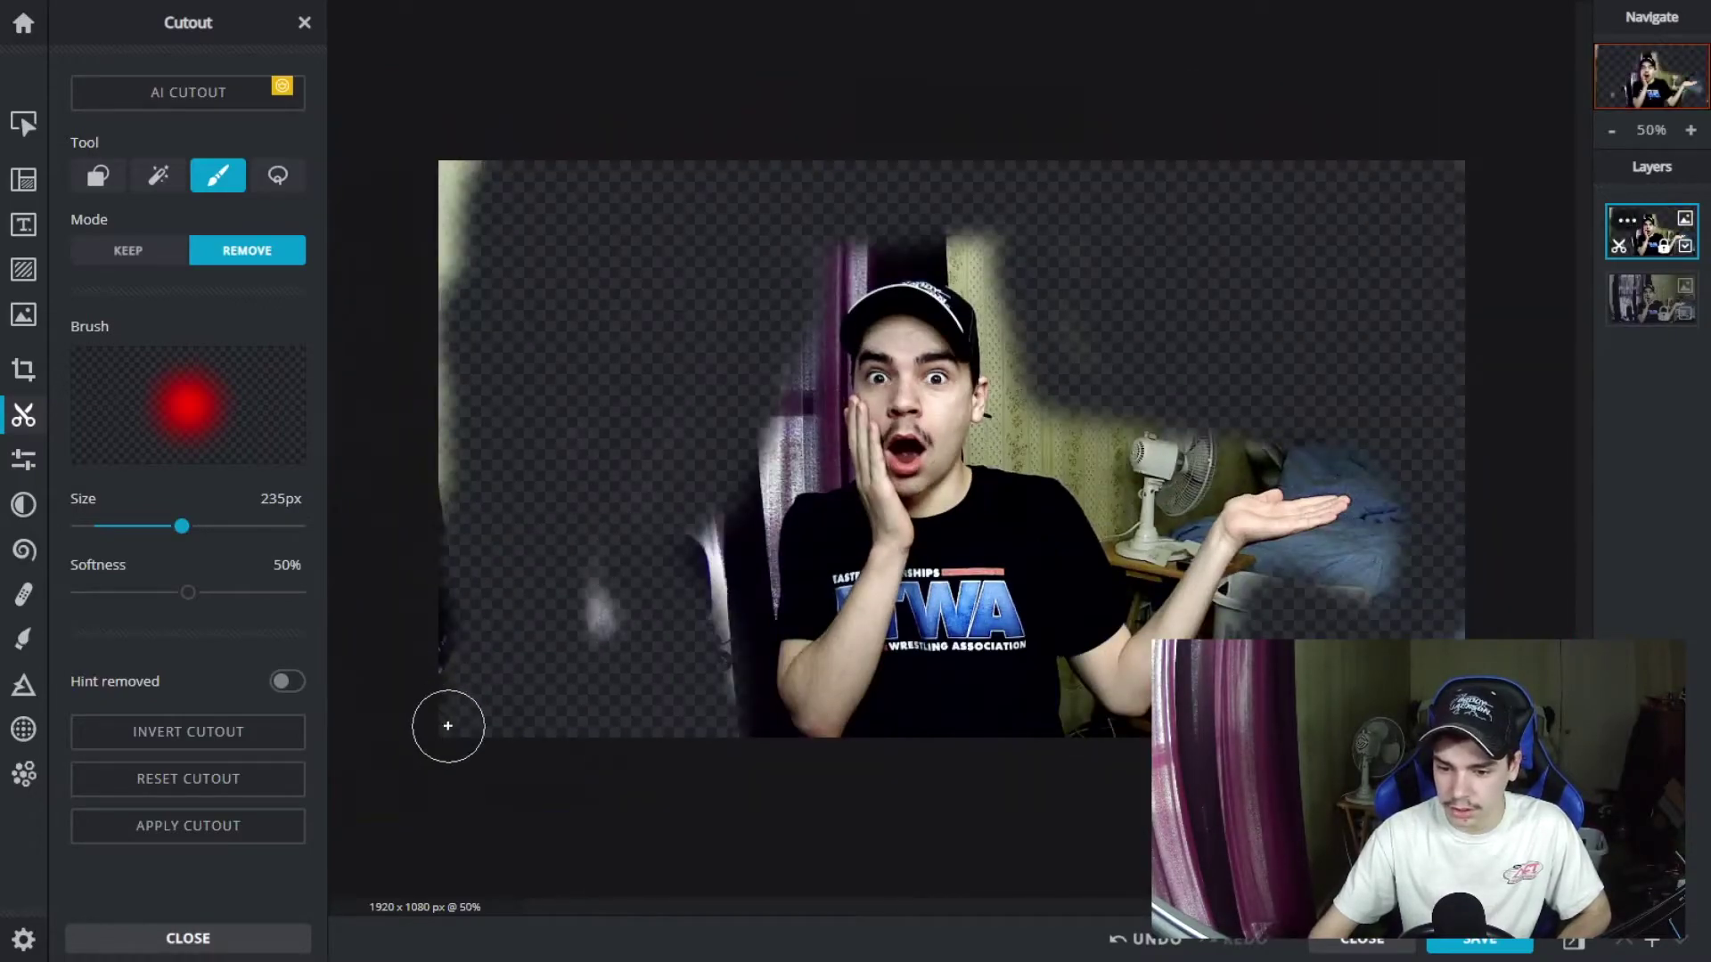
{"action": "mouse_move", "coordinate": [446, 721]}
{"action": "left_mouse_down"}
{"action": "mouse_move", "coordinate": [475, 485]}
{"action": "mouse_move", "coordinate": [396, 279]}
{"action": "left_mouse_up"}
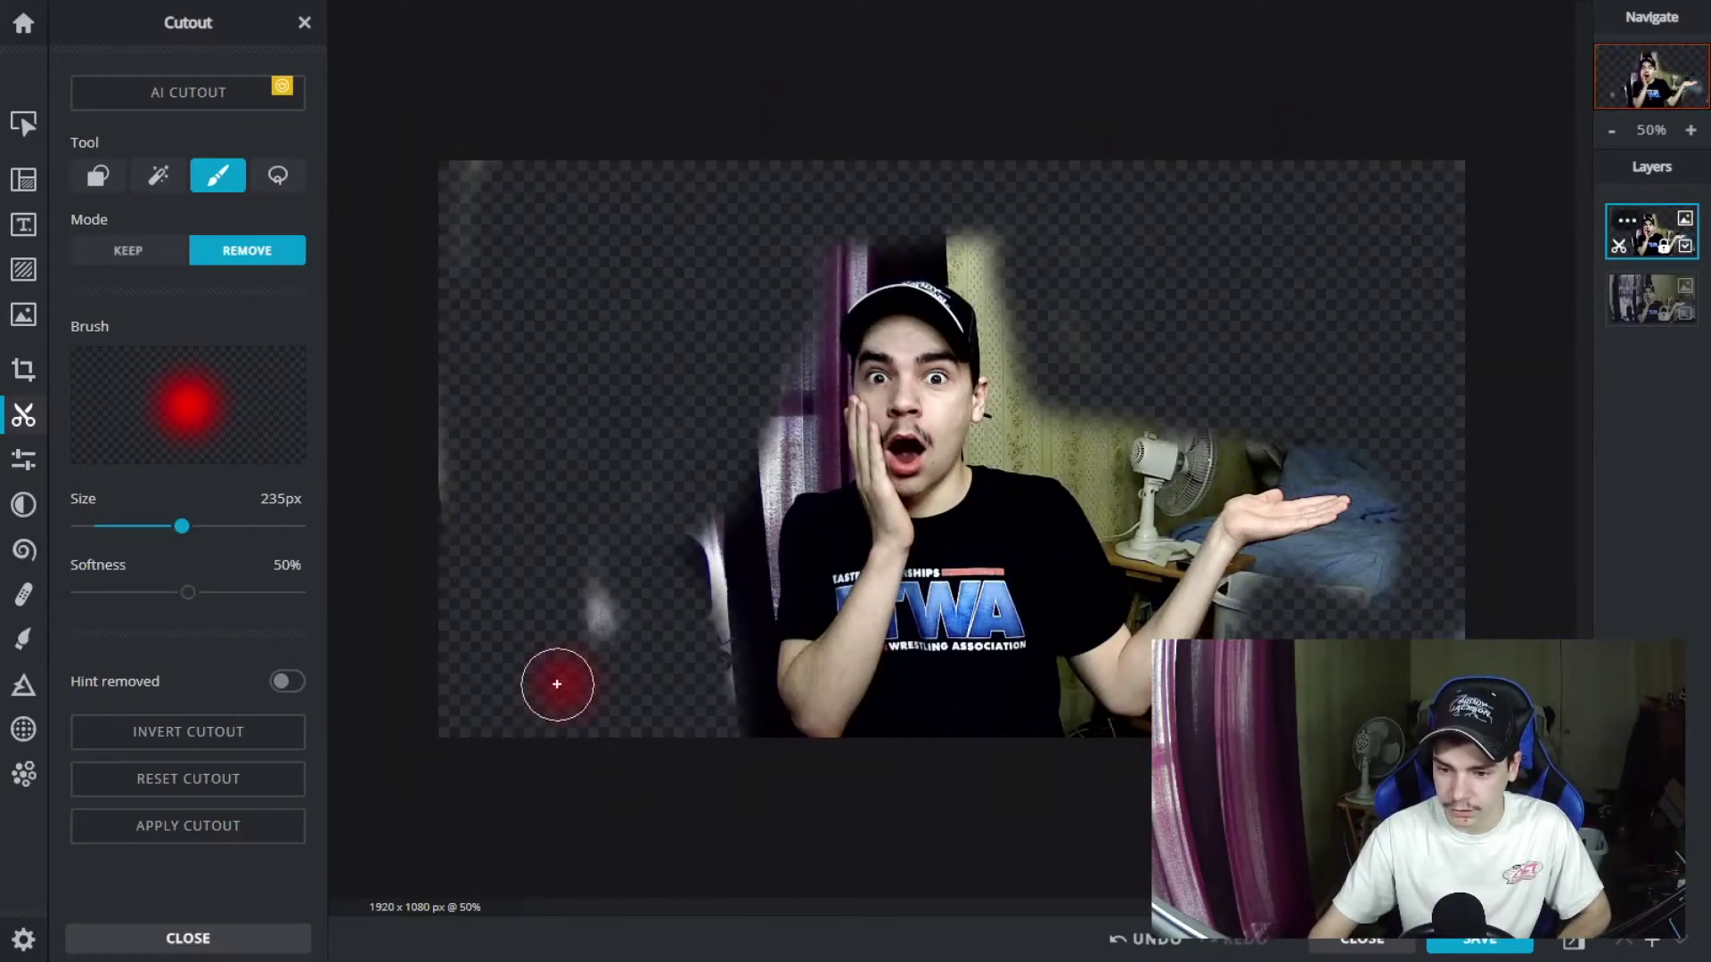
{"action": "mouse_move", "coordinate": [409, 546]}
{"action": "left_mouse_down"}
{"action": "mouse_move", "coordinate": [432, 607]}
{"action": "mouse_move", "coordinate": [546, 703]}
{"action": "mouse_move", "coordinate": [593, 640]}
{"action": "left_mouse_up"}
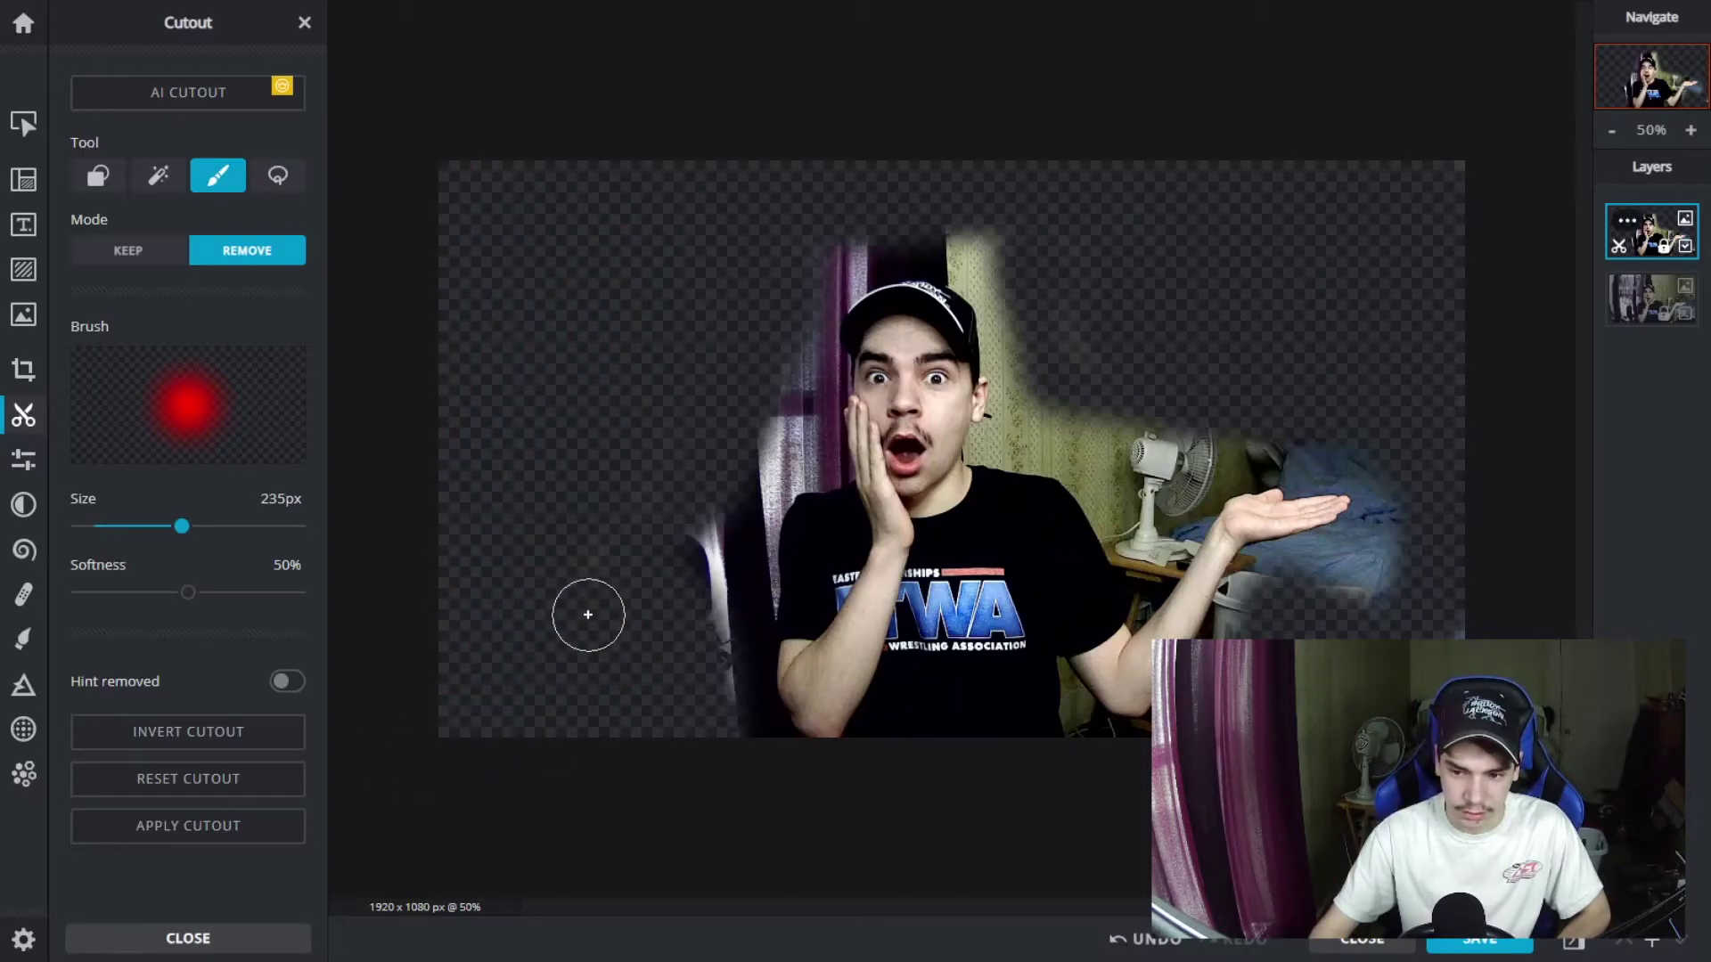
Try painting part of the removed background left of the man back in with Keep mode
{"action": "left_click", "coordinate": [127, 250]}
{"action": "mouse_move", "coordinate": [628, 223]}
{"action": "left_mouse_down"}
{"action": "mouse_move", "coordinate": [623, 297]}
{"action": "mouse_move", "coordinate": [529, 577]}
{"action": "left_mouse_up"}
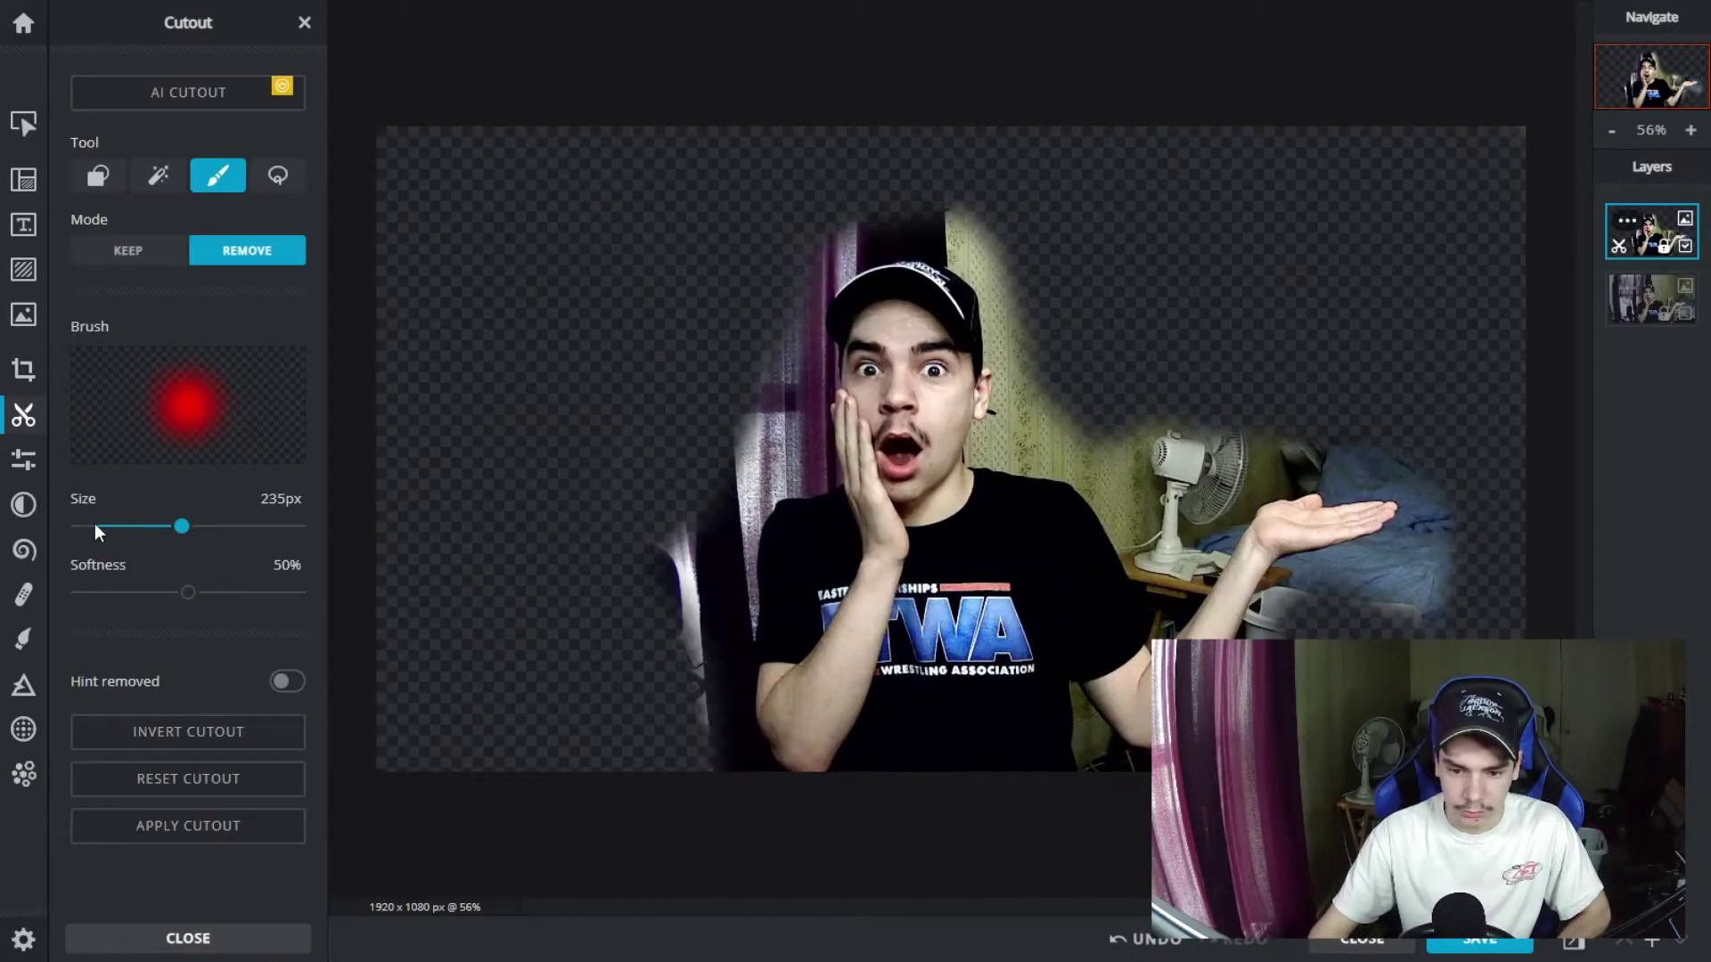
Reduce the Remove brush to 89 px and erase the remaining background closely around the man's body, arms and head
{"action": "left_click", "coordinate": [96, 527]}
{"action": "left_click_drag", "start_coordinate": [104, 533], "coordinate": [117, 527]}
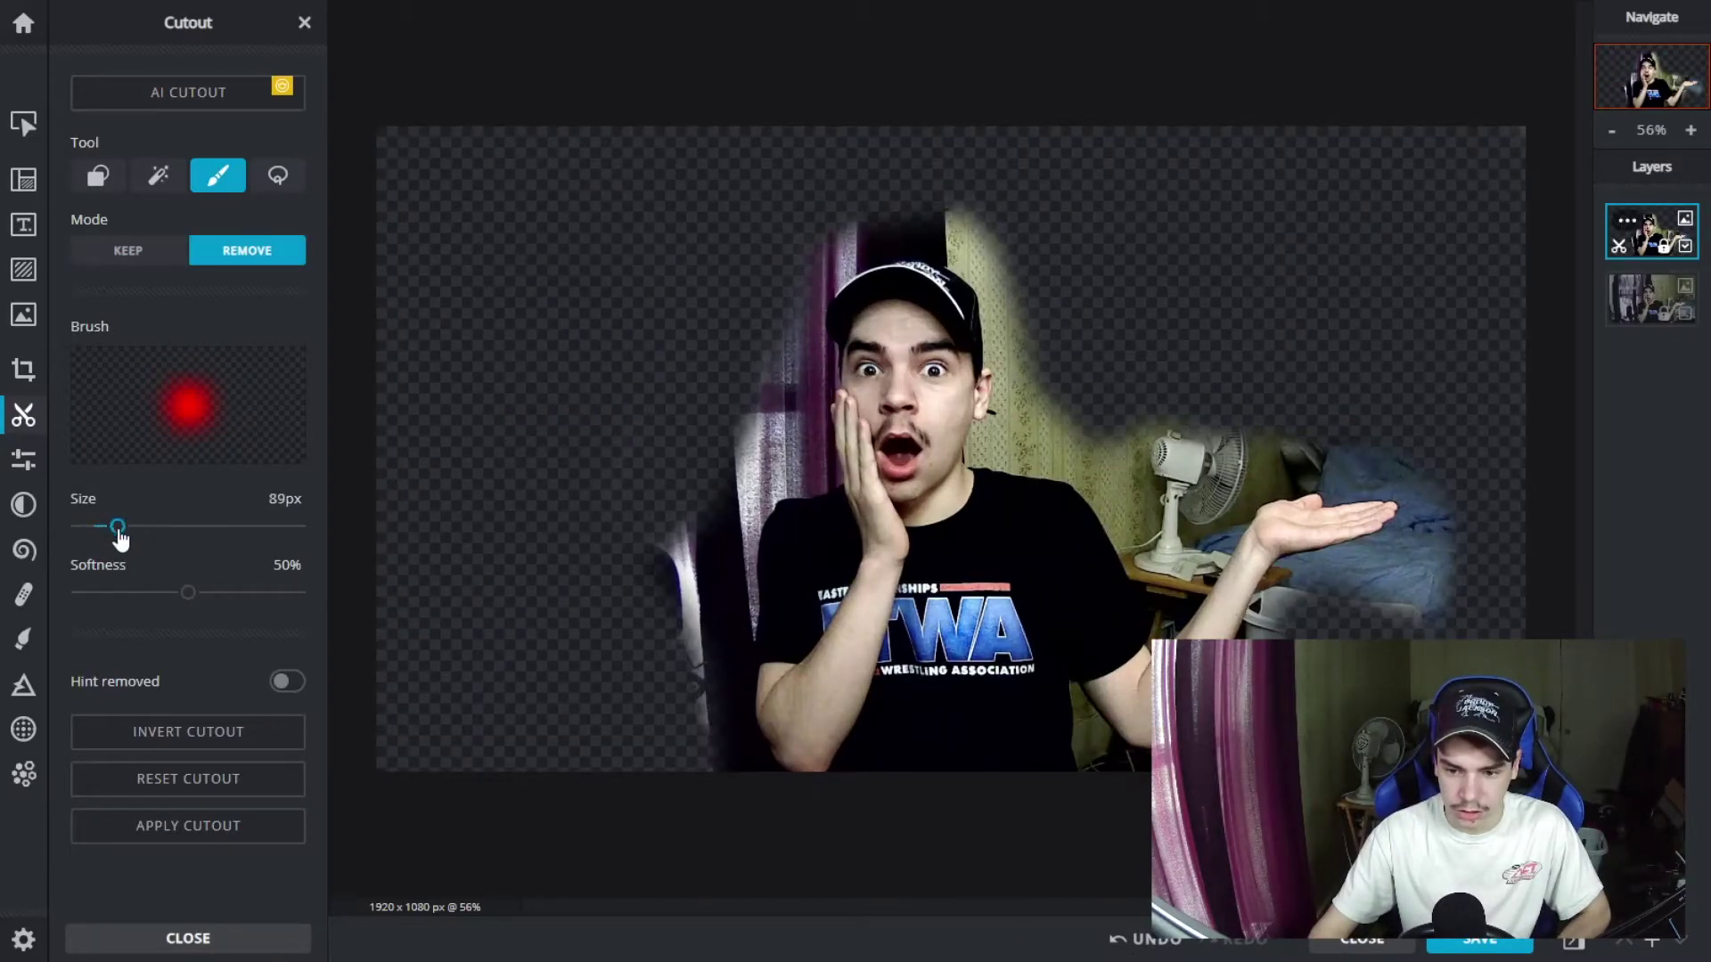
{"action": "mouse_move", "coordinate": [763, 411]}
{"action": "left_mouse_down"}
{"action": "mouse_move", "coordinate": [767, 382]}
{"action": "mouse_move", "coordinate": [825, 480]}
{"action": "mouse_move", "coordinate": [768, 488]}
{"action": "mouse_move", "coordinate": [744, 533]}
{"action": "mouse_move", "coordinate": [738, 726]}
{"action": "mouse_move", "coordinate": [787, 805]}
{"action": "left_mouse_up"}
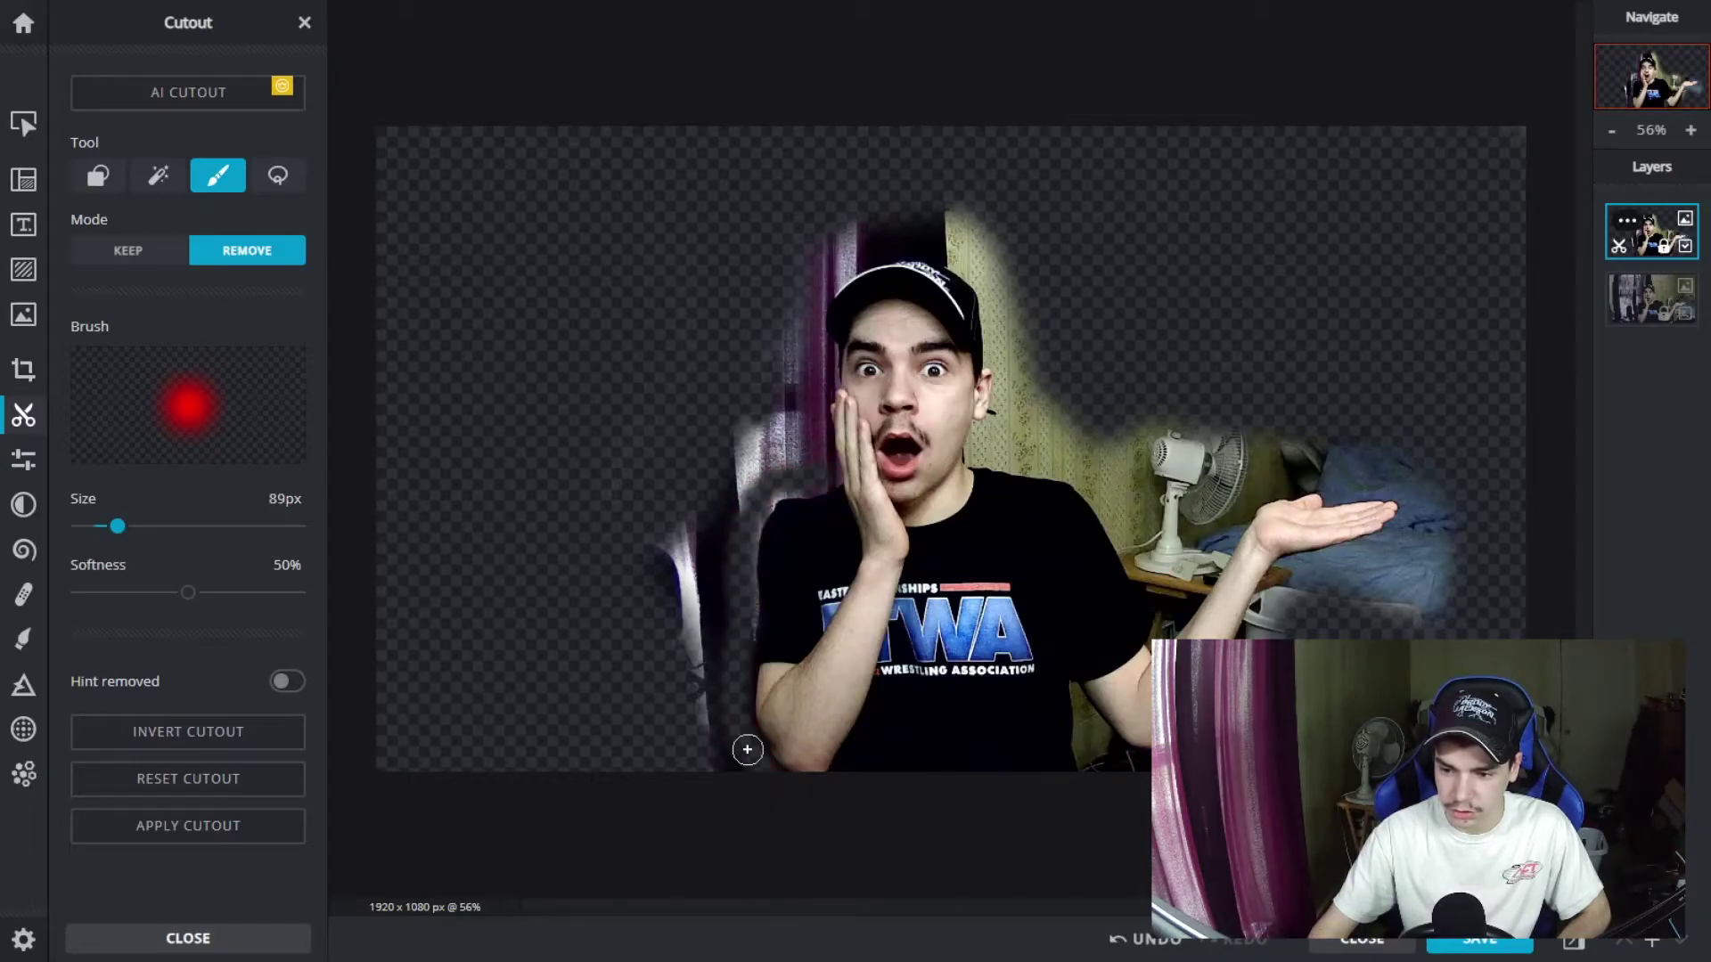
{"action": "mouse_move", "coordinate": [713, 628]}
{"action": "left_mouse_down"}
{"action": "mouse_move", "coordinate": [707, 725]}
{"action": "mouse_move", "coordinate": [741, 781]}
{"action": "mouse_move", "coordinate": [650, 489]}
{"action": "mouse_move", "coordinate": [707, 573]}
{"action": "mouse_move", "coordinate": [699, 592]}
{"action": "mouse_move", "coordinate": [722, 592]}
{"action": "mouse_move", "coordinate": [722, 466]}
{"action": "mouse_move", "coordinate": [655, 496]}
{"action": "left_mouse_up"}
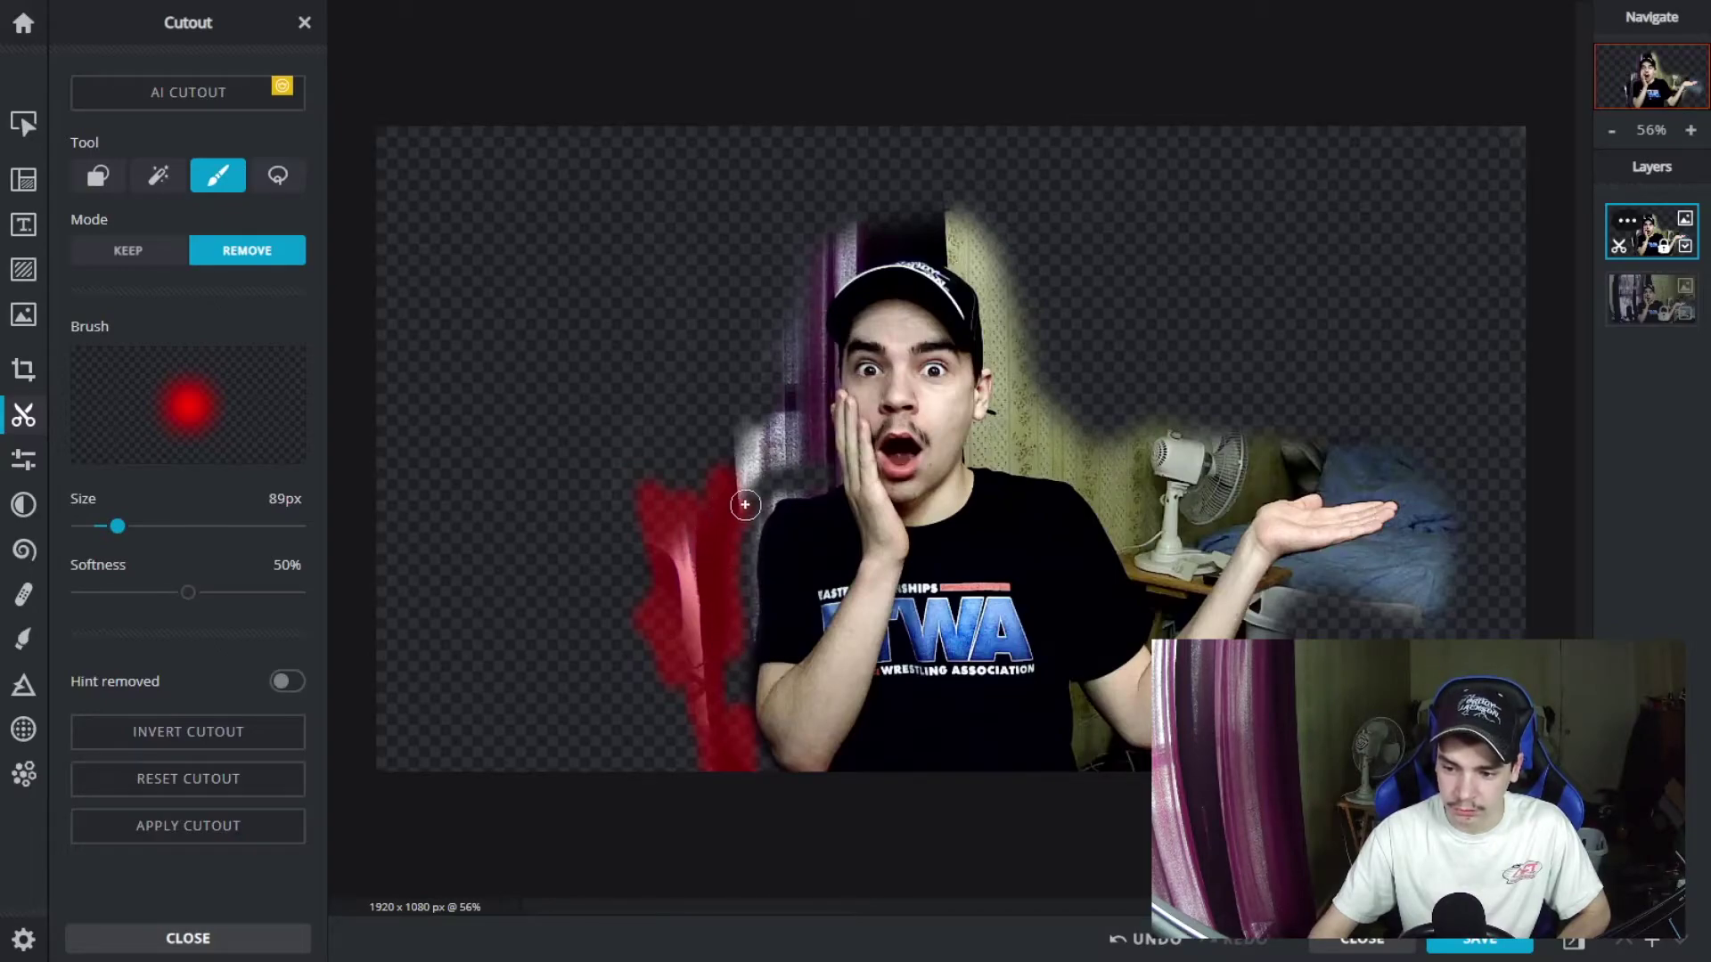
{"action": "mouse_move", "coordinate": [1341, 481]}
{"action": "left_mouse_down"}
{"action": "mouse_move", "coordinate": [1145, 556]}
{"action": "mouse_move", "coordinate": [1073, 472]}
{"action": "mouse_move", "coordinate": [979, 454]}
{"action": "left_mouse_up"}
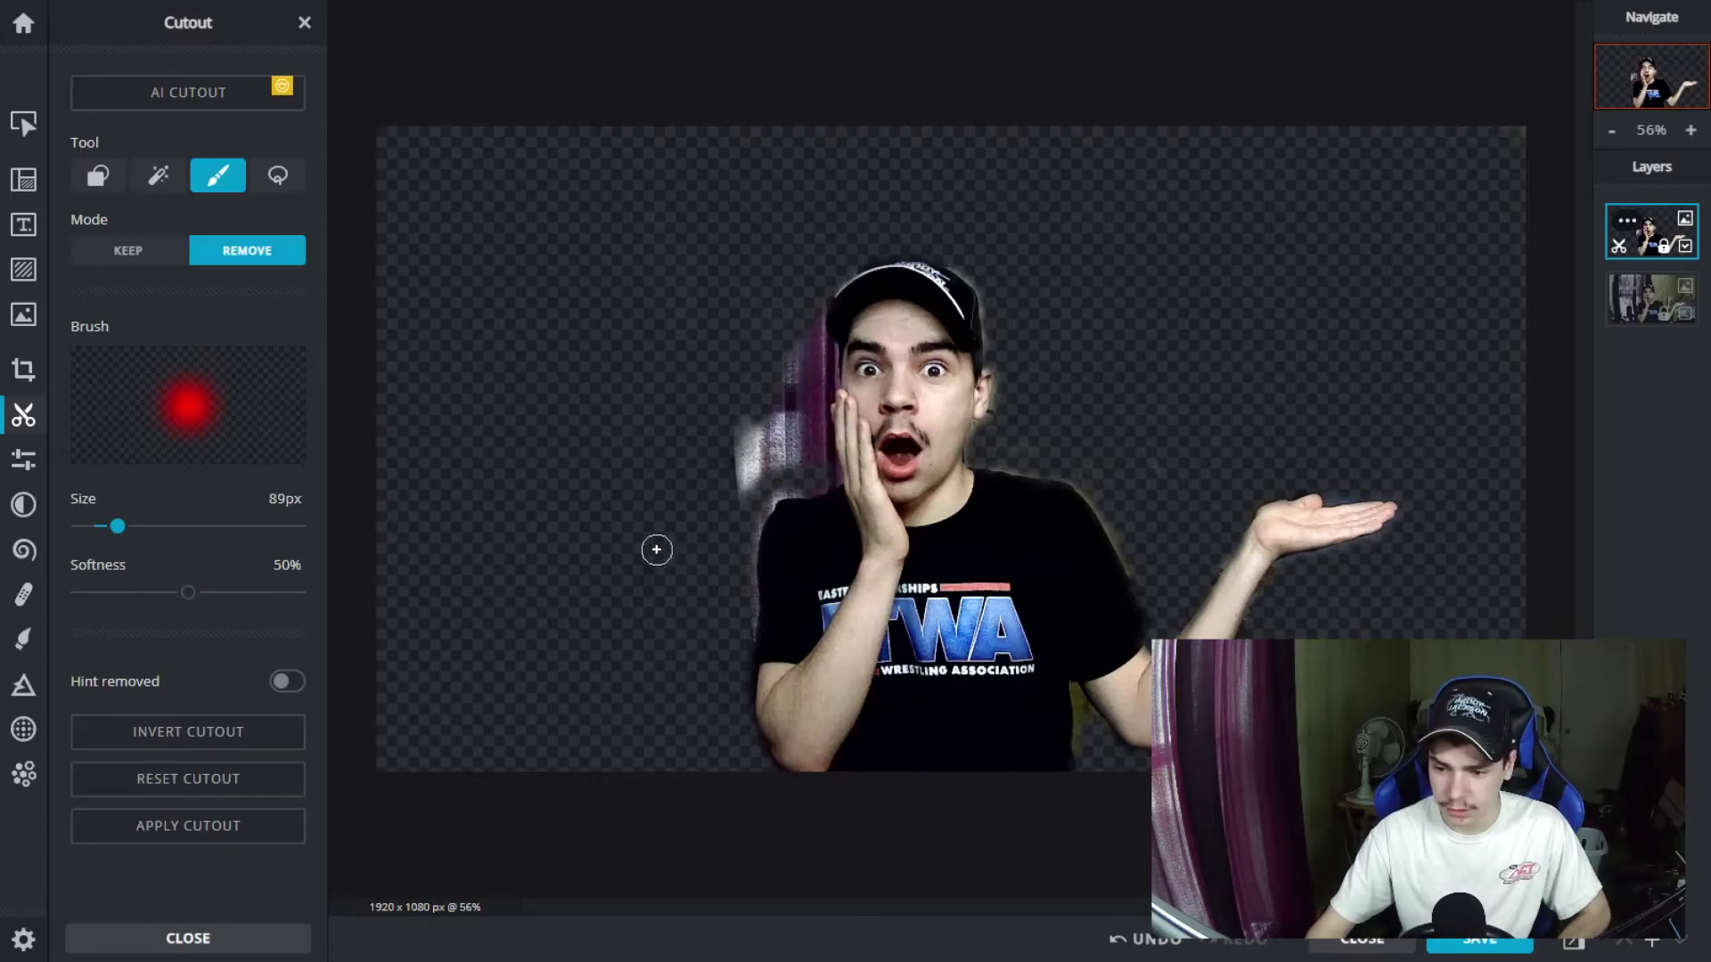
{"action": "left_click_drag", "start_coordinate": [645, 531], "coordinate": [648, 570]}
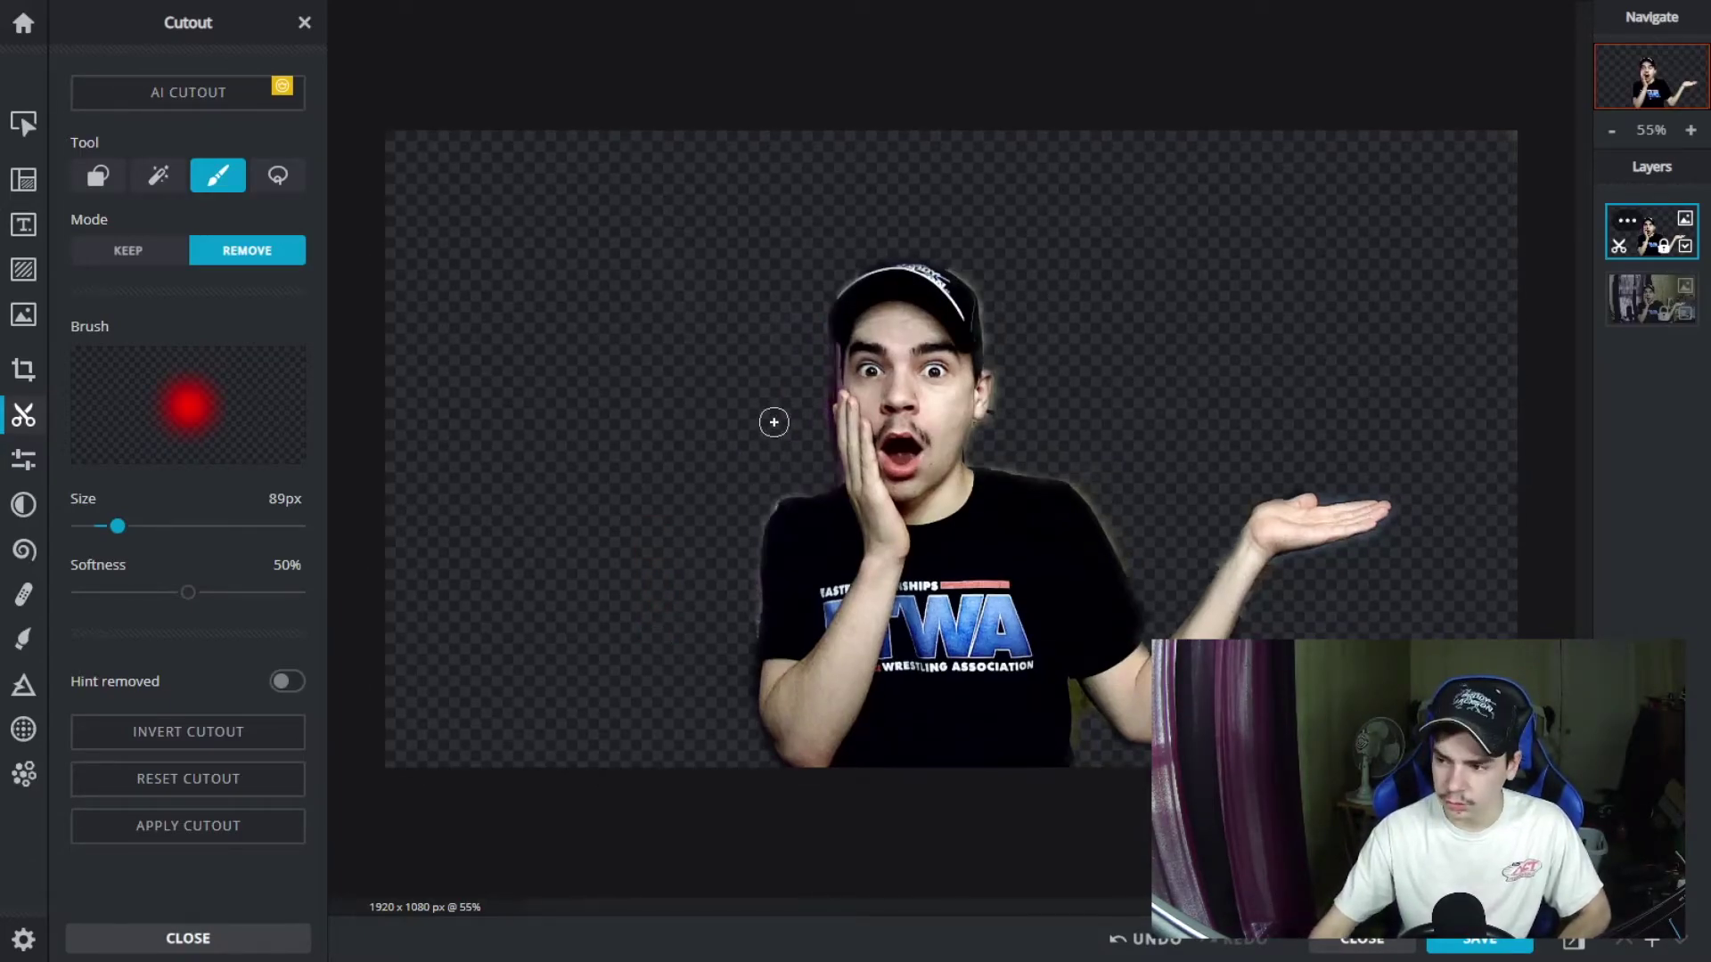
Show the original Background layer again and apply a Details blur of 50 to it
{"action": "left_click", "coordinate": [1686, 317]}
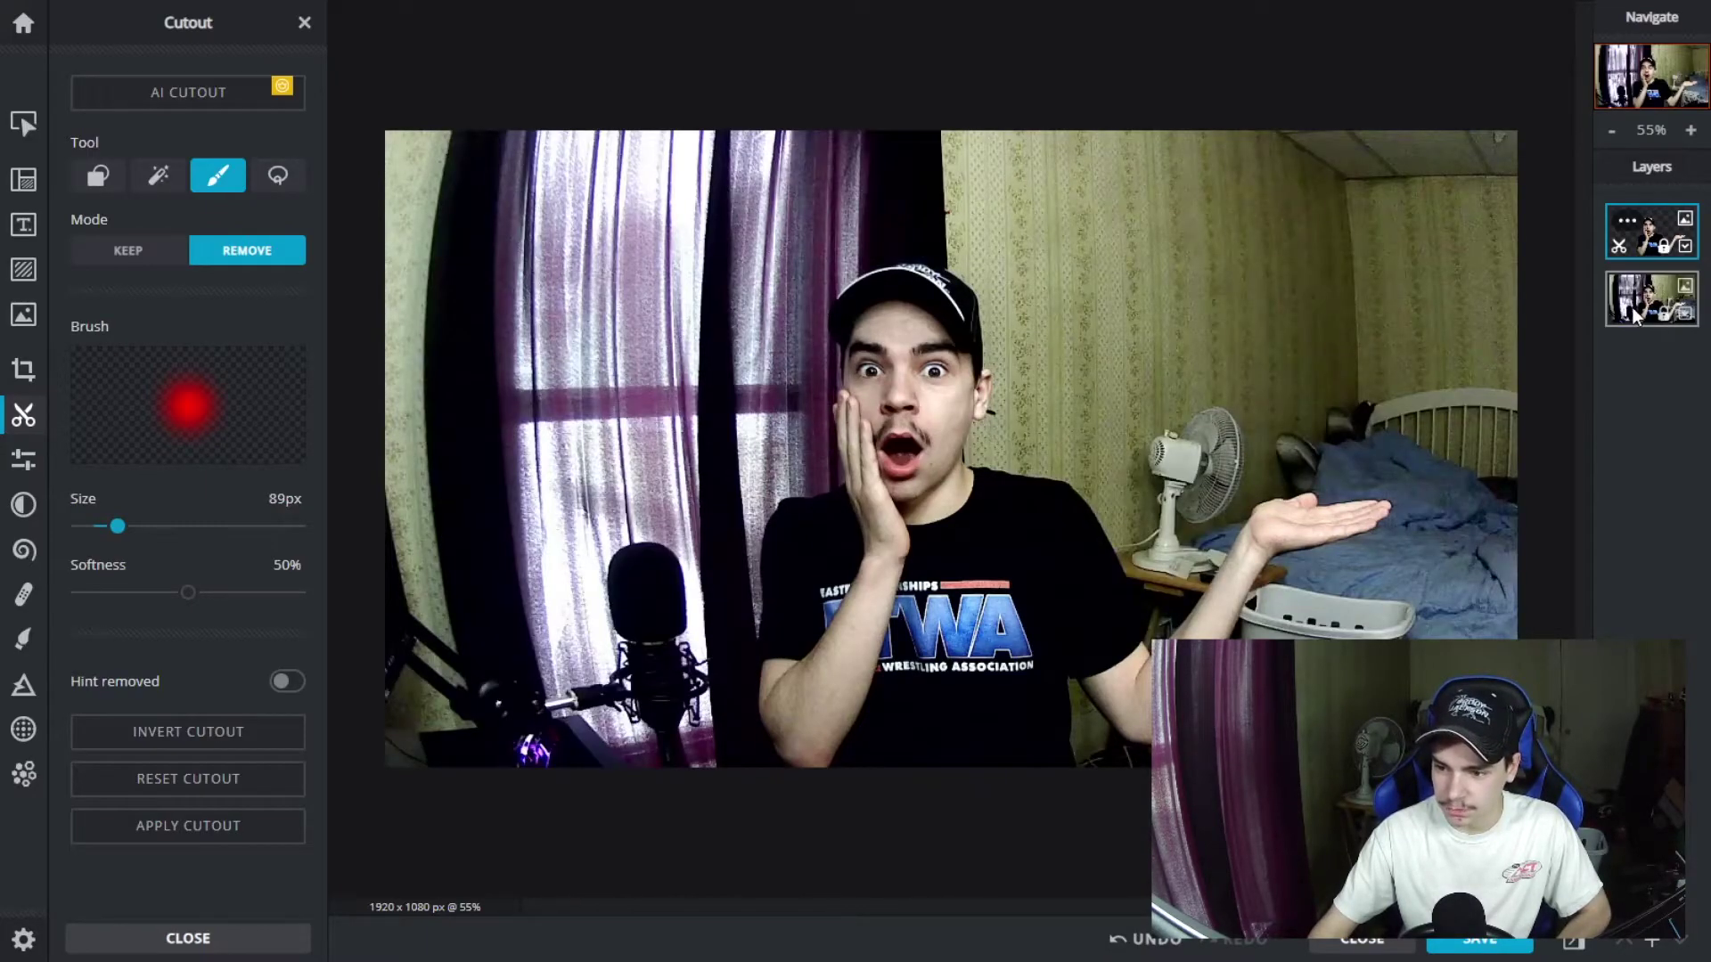
{"action": "left_click", "coordinate": [23, 459]}
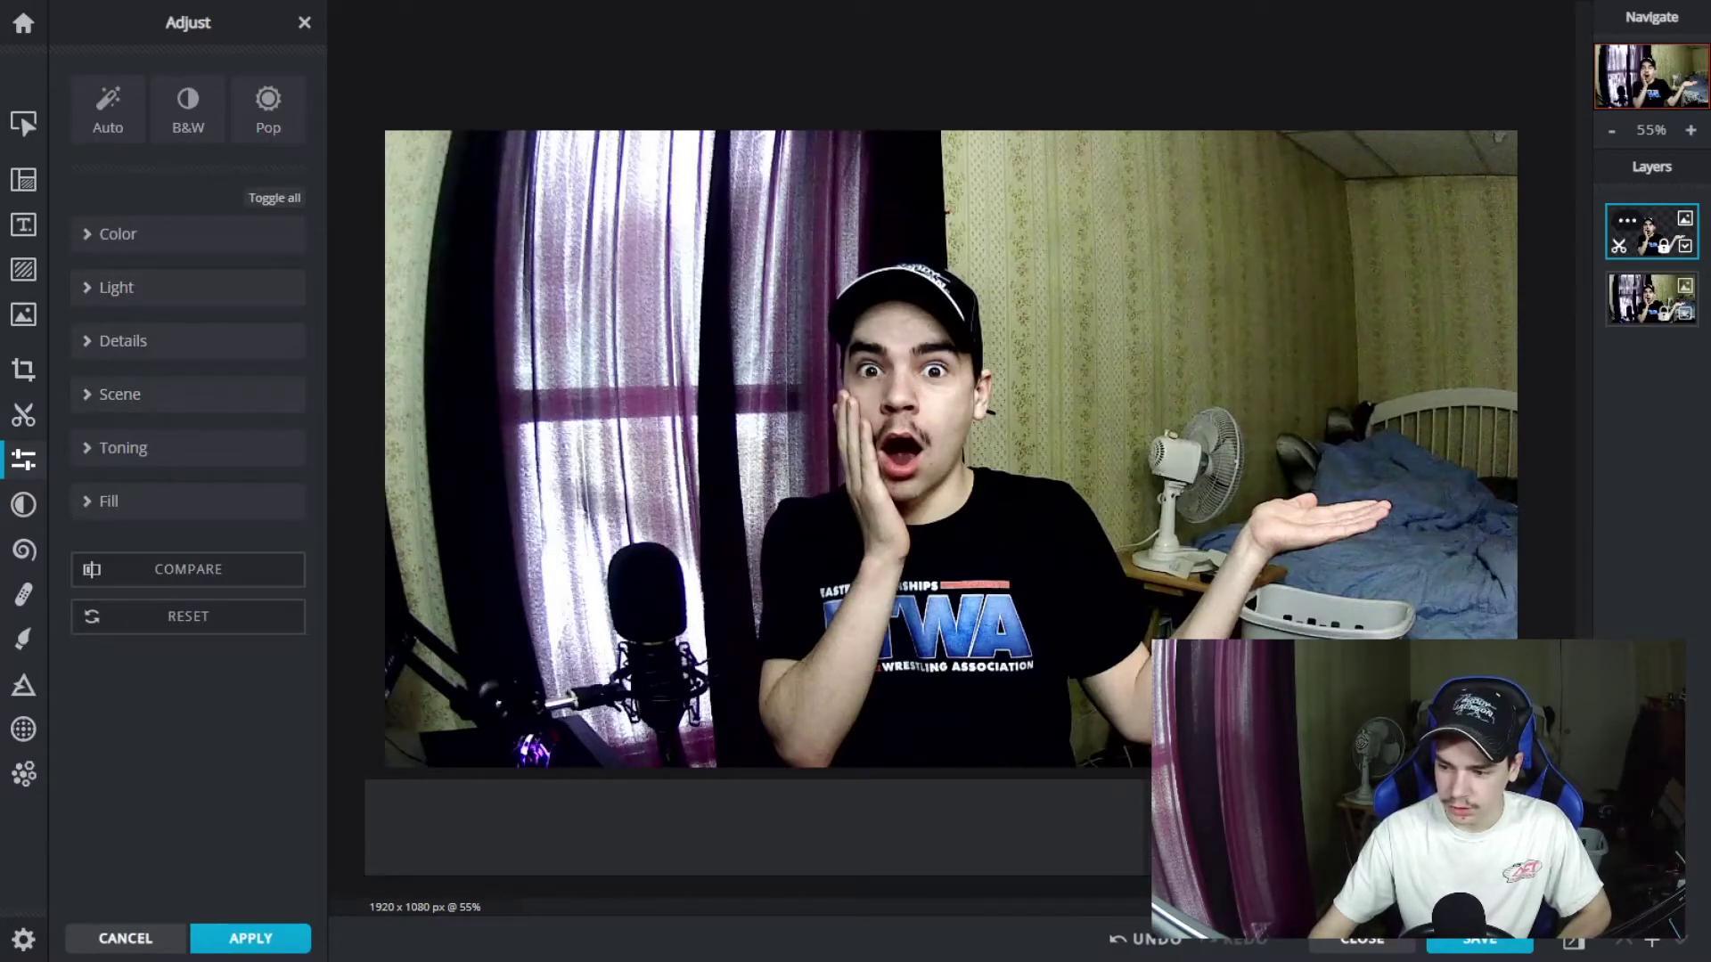
{"action": "left_click", "coordinate": [156, 347]}
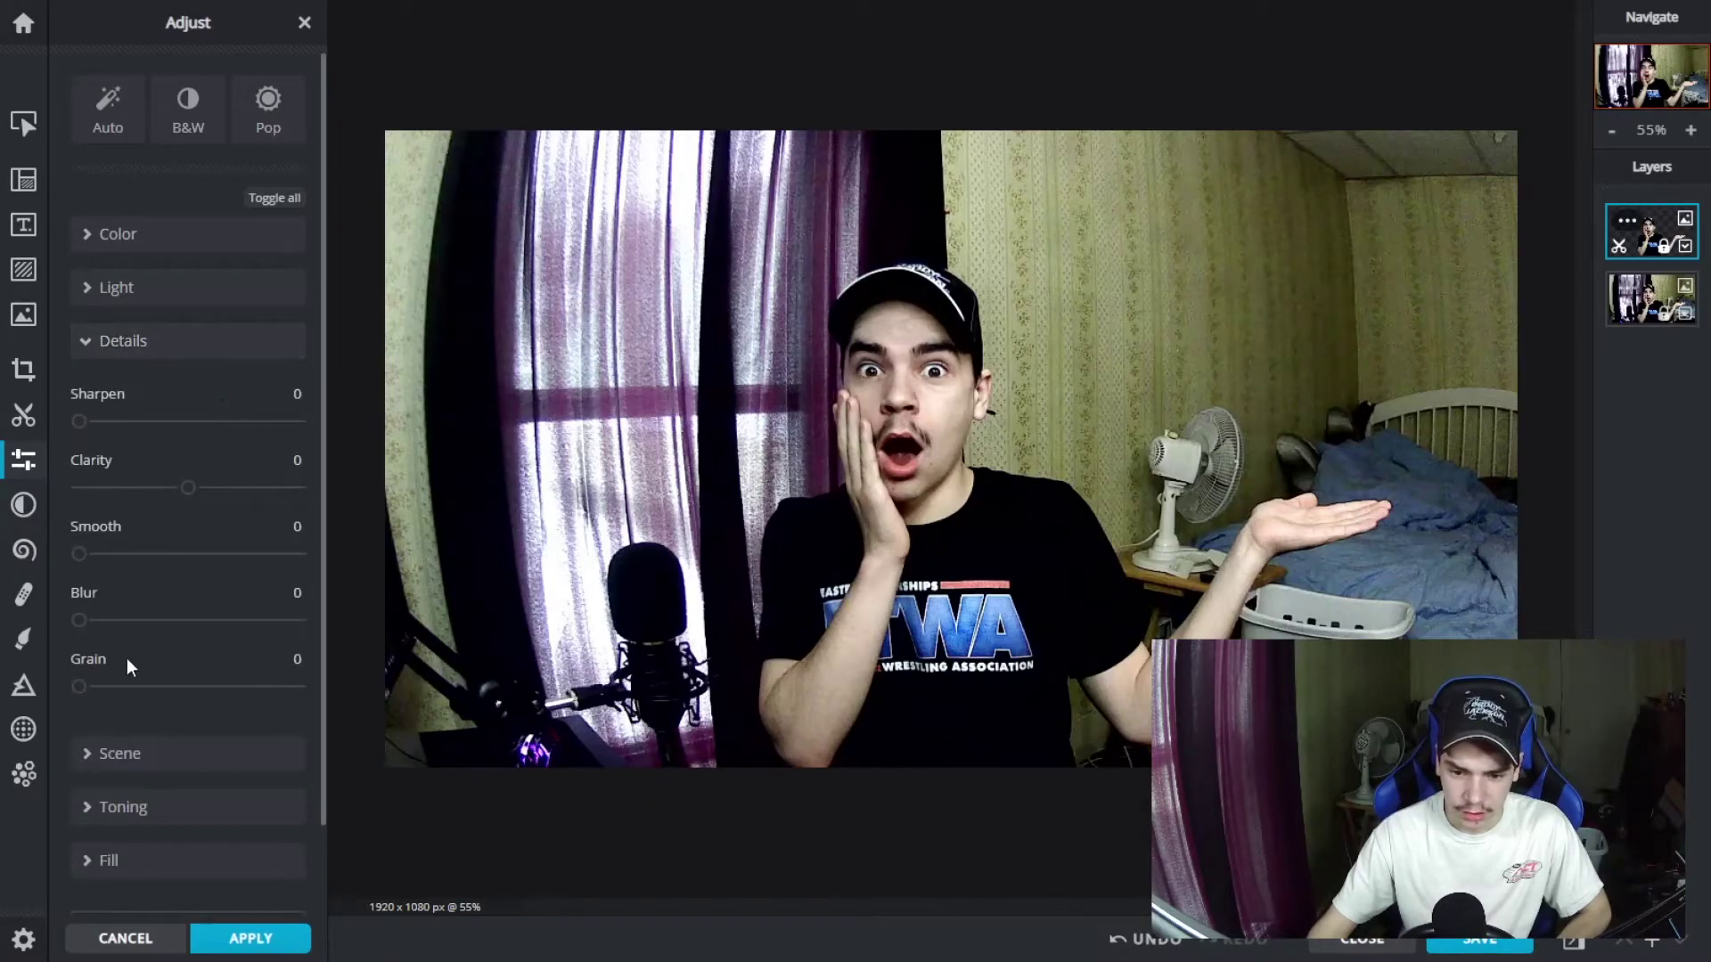
{"action": "left_click_drag", "start_coordinate": [80, 621], "coordinate": [324, 659]}
{"action": "left_click", "coordinate": [1623, 315]}
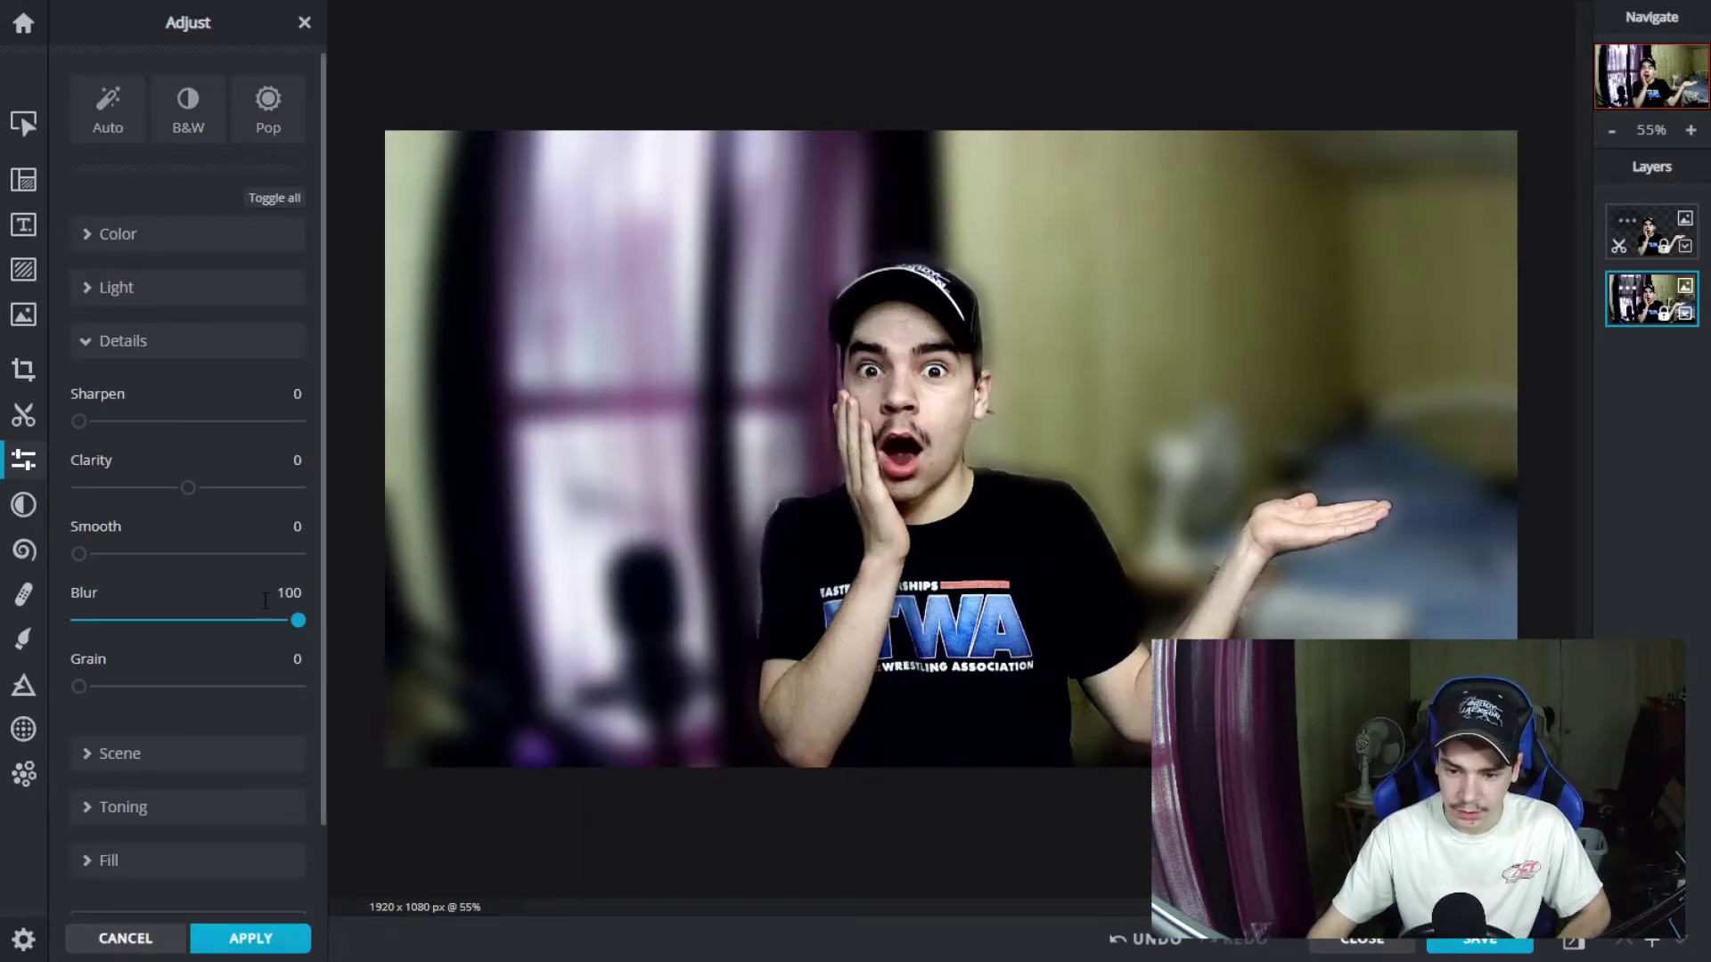
{"action": "left_click_drag", "start_coordinate": [299, 626], "coordinate": [194, 624]}
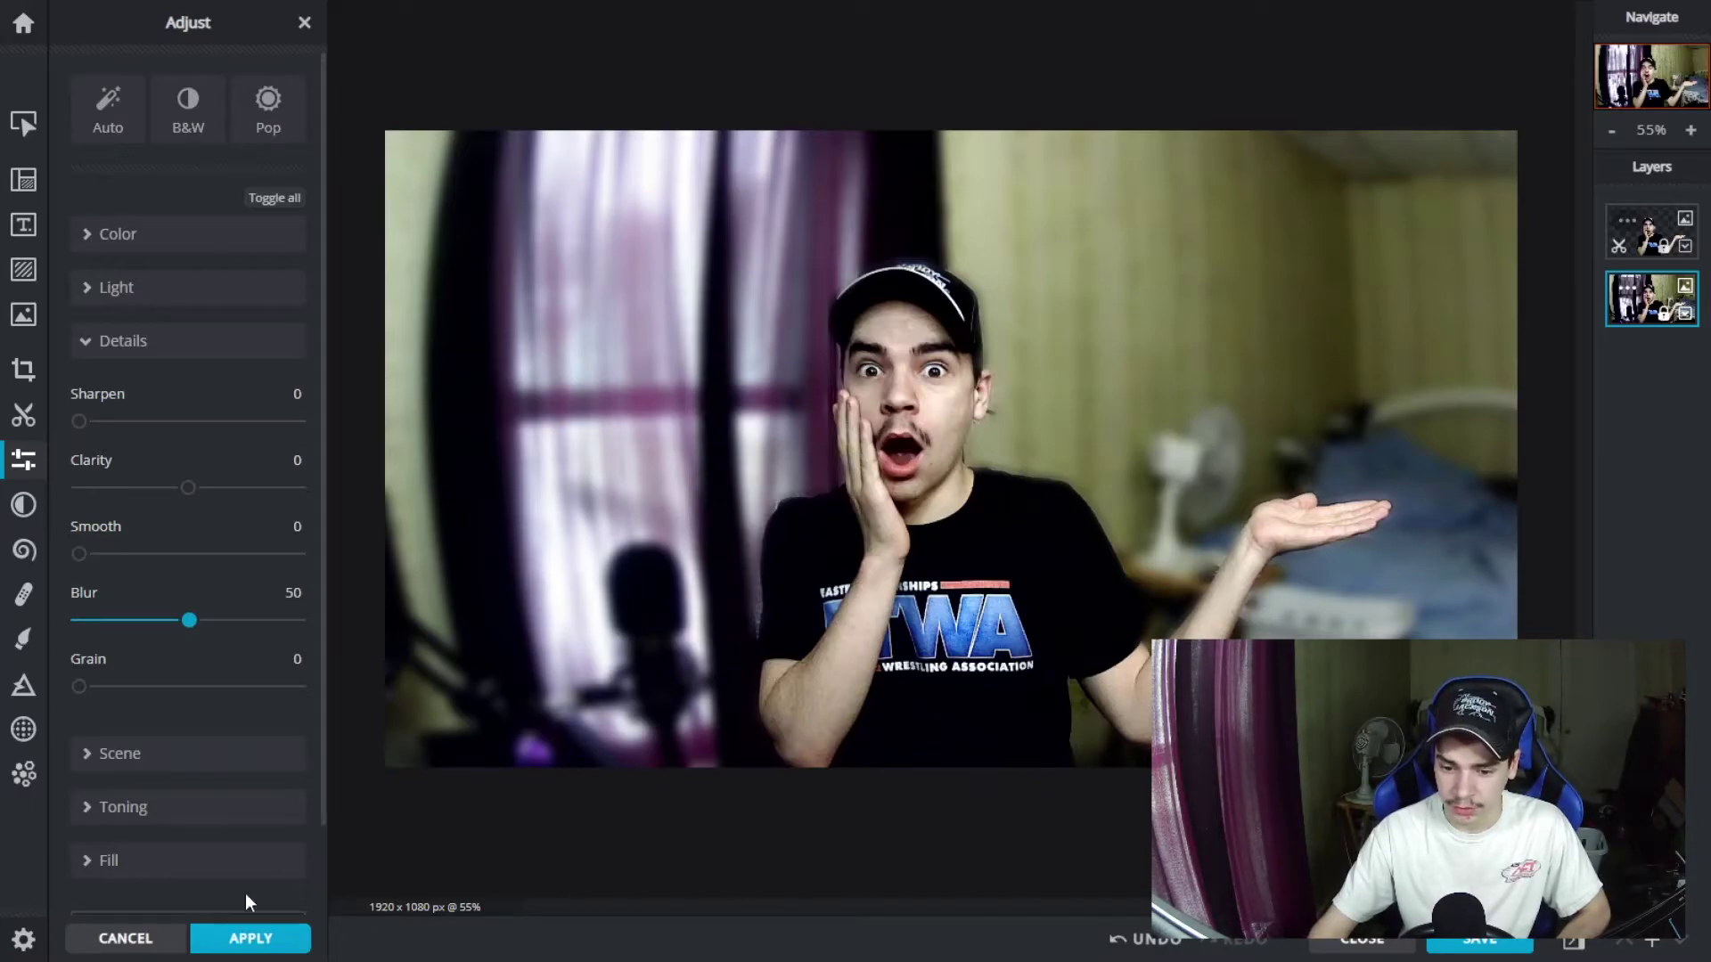
{"action": "left_click", "coordinate": [250, 940]}
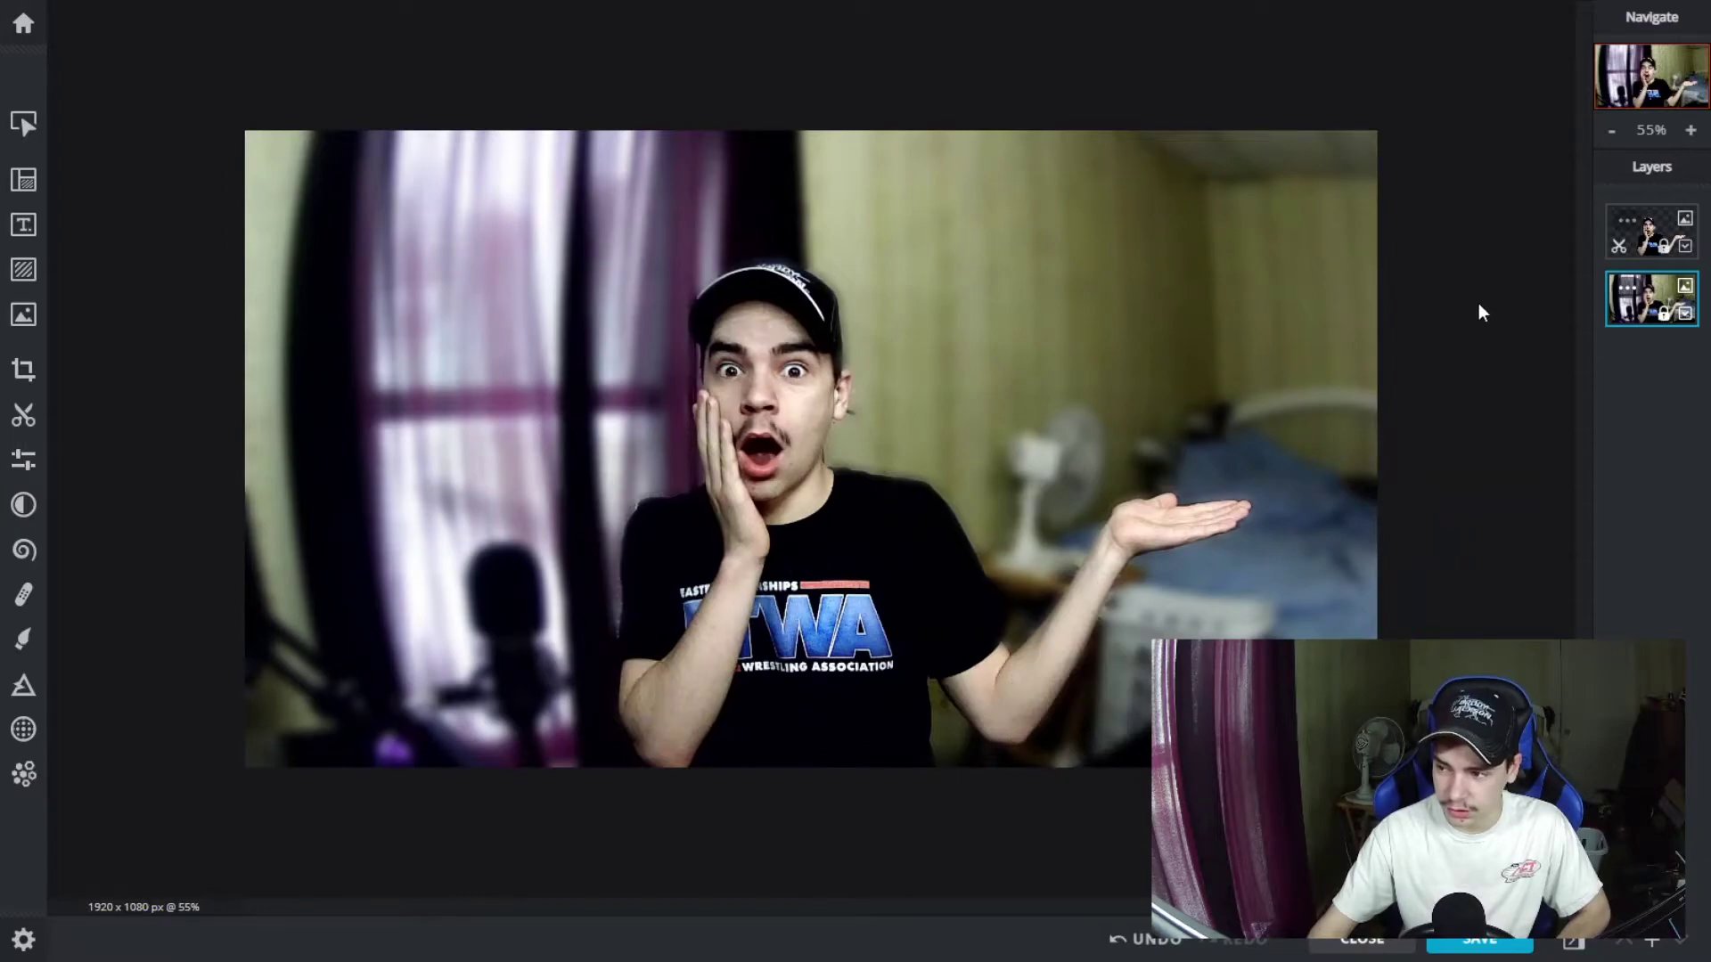
Select the cutout layer of the man and set its Remove draw brush to 21 px for fine edge work
{"action": "left_click", "coordinate": [1656, 234]}
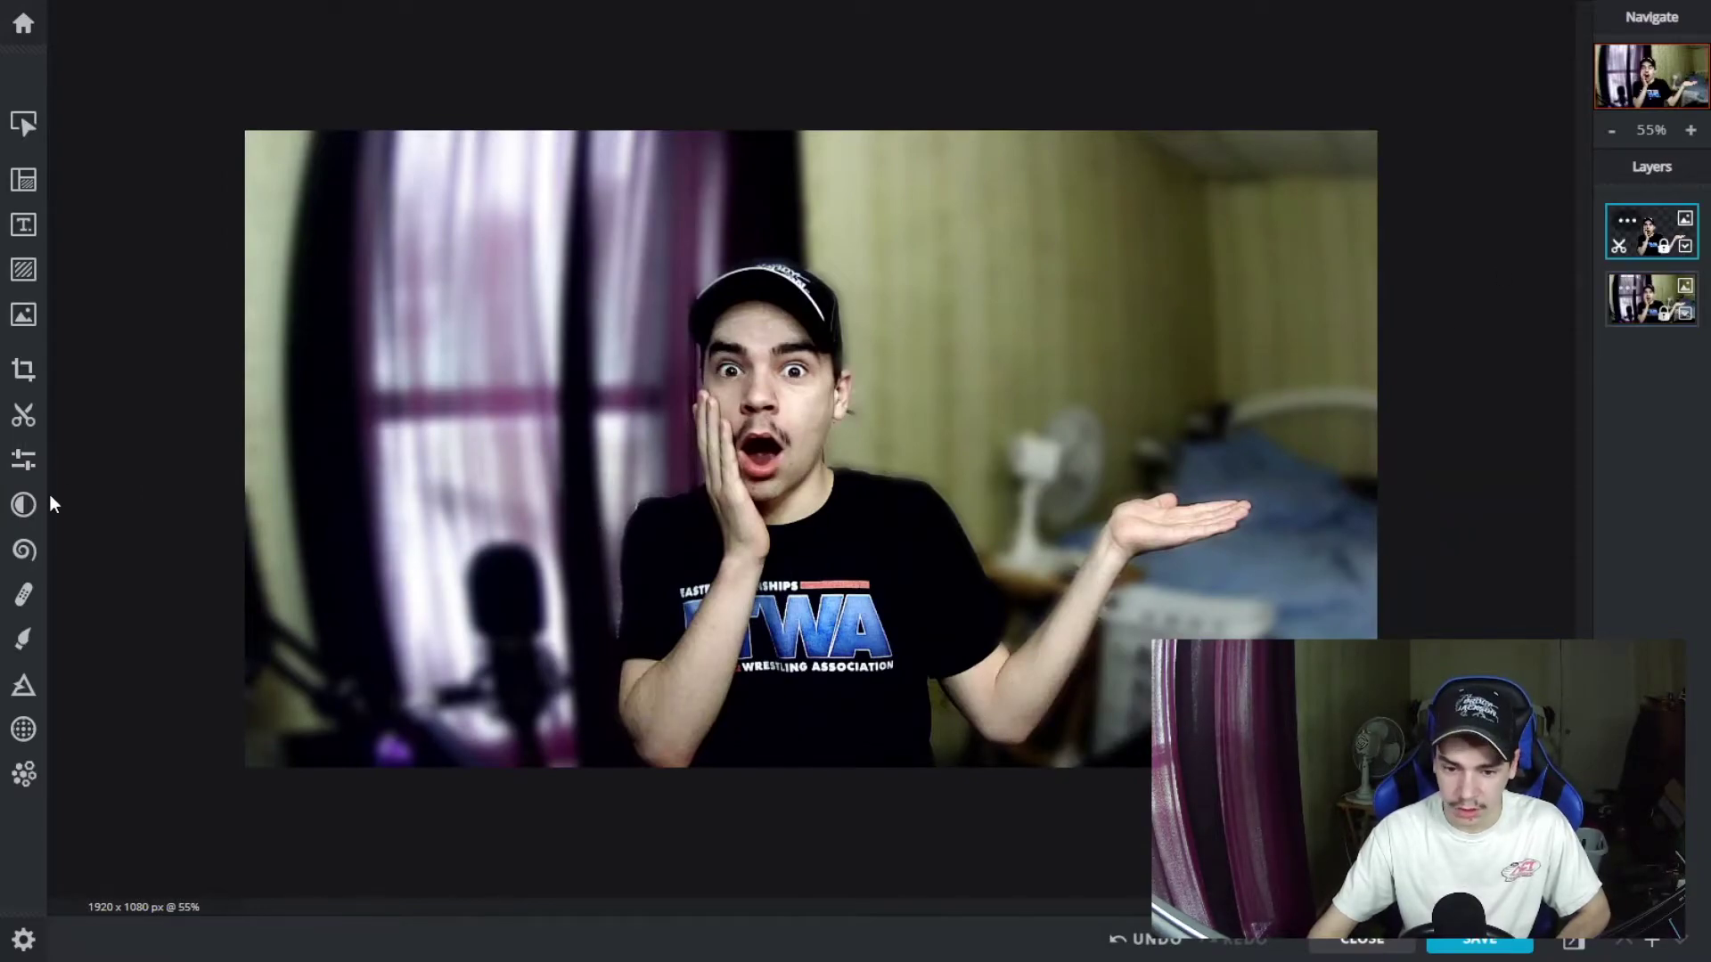
{"action": "left_click", "coordinate": [27, 415]}
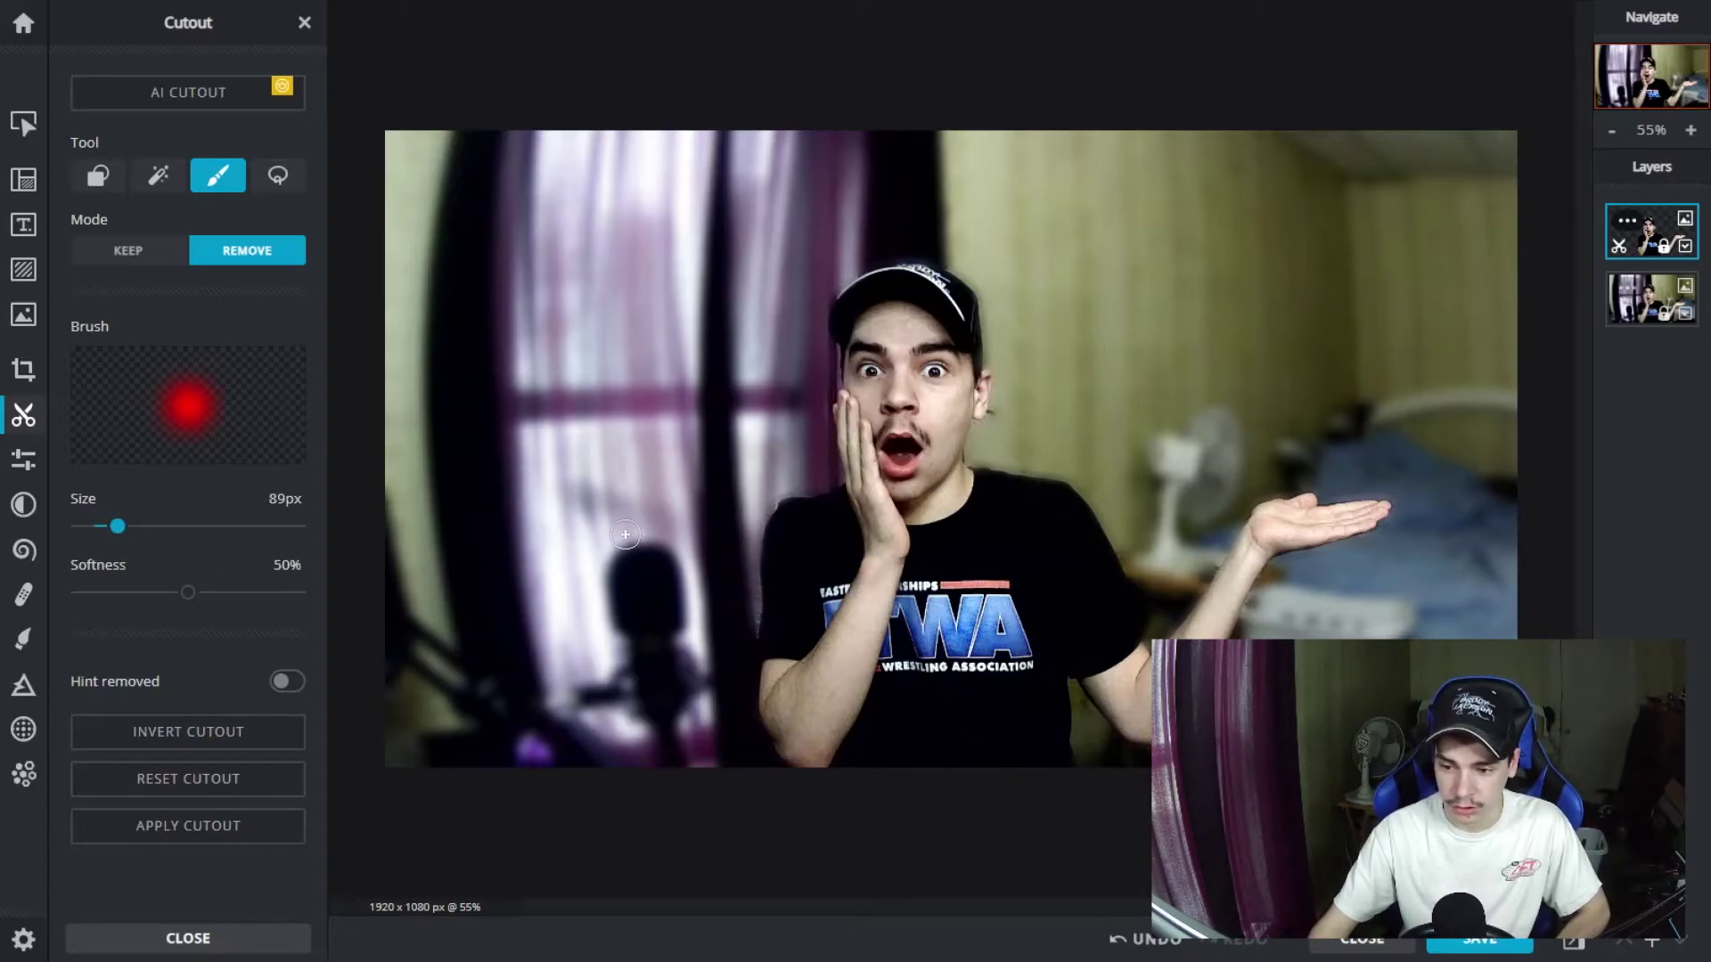
{"action": "scroll", "coordinate": [679, 559], "scroll_direction": "up", "scroll_amount": 1}
{"action": "key", "text": "bracketleft"}
{"action": "key", "text": "bracketleft"}
{"action": "key", "text": "bracketleft"}
{"action": "key", "text": "bracketleft"}
{"action": "key", "text": "bracketleft"}
{"action": "key", "text": "bracketleft"}
{"action": "key", "text": "bracketleft"}
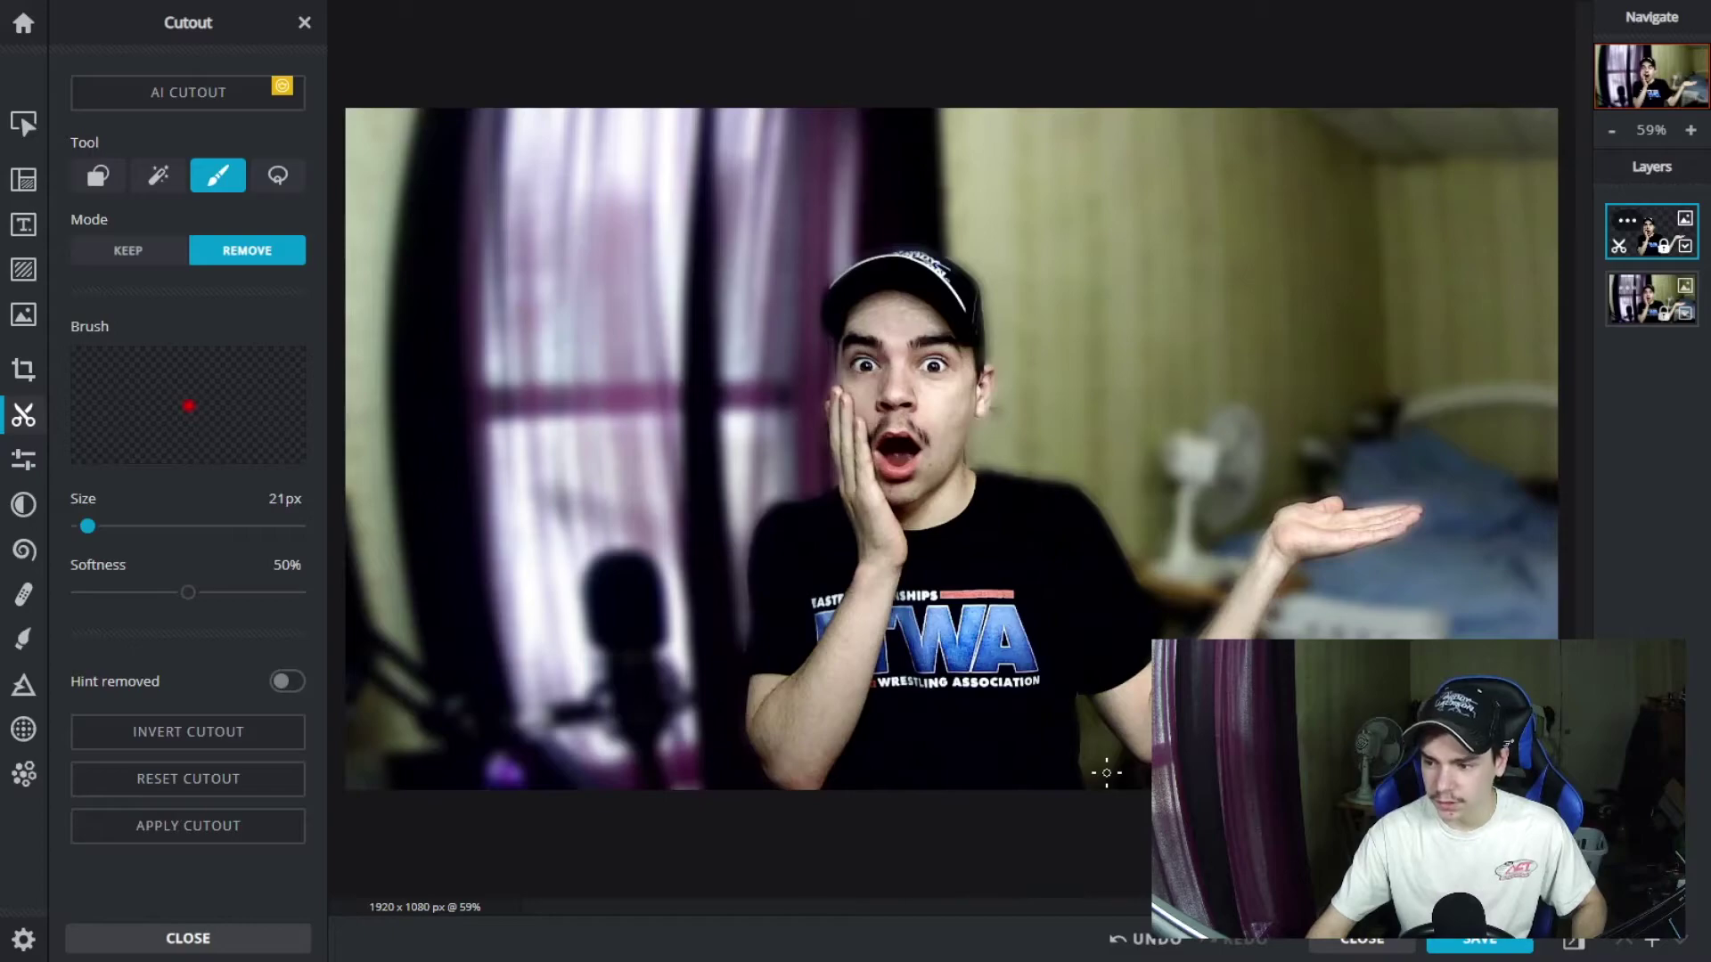
{"action": "scroll", "coordinate": [784, 631], "scroll_direction": "down", "scroll_amount": 1}
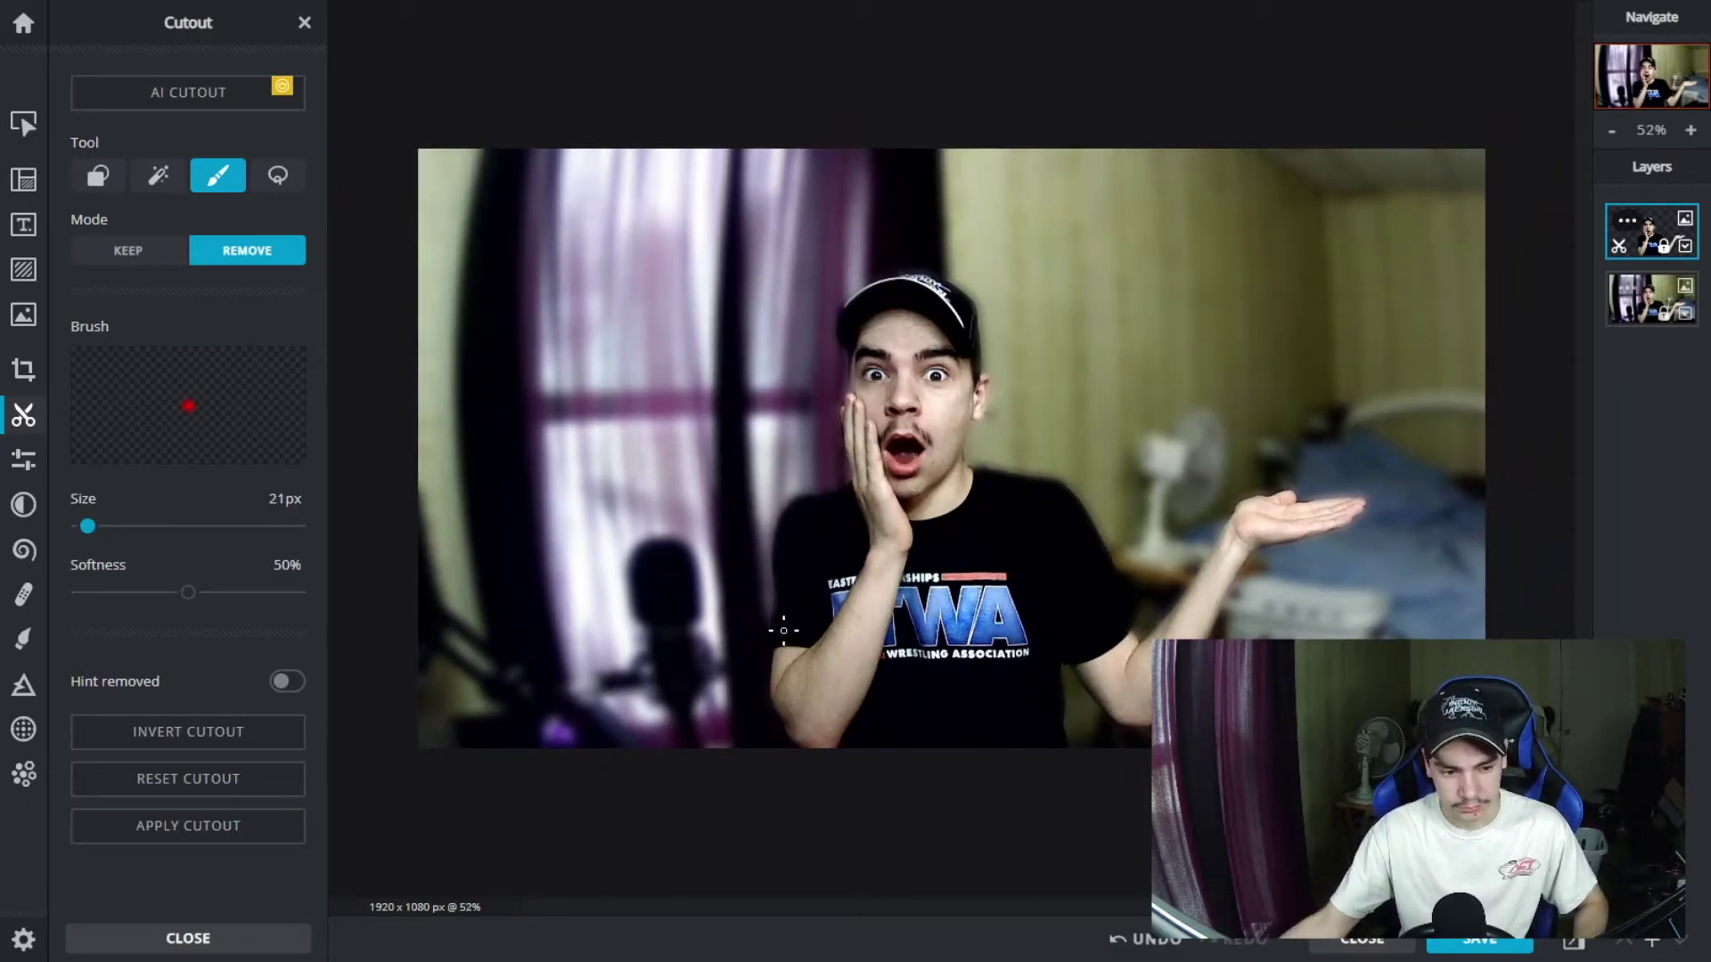
Set the Liquify brush to 85 px on the man's cutout layer, reselect the Background layer and leave Liquify
{"action": "left_click", "coordinate": [25, 550]}
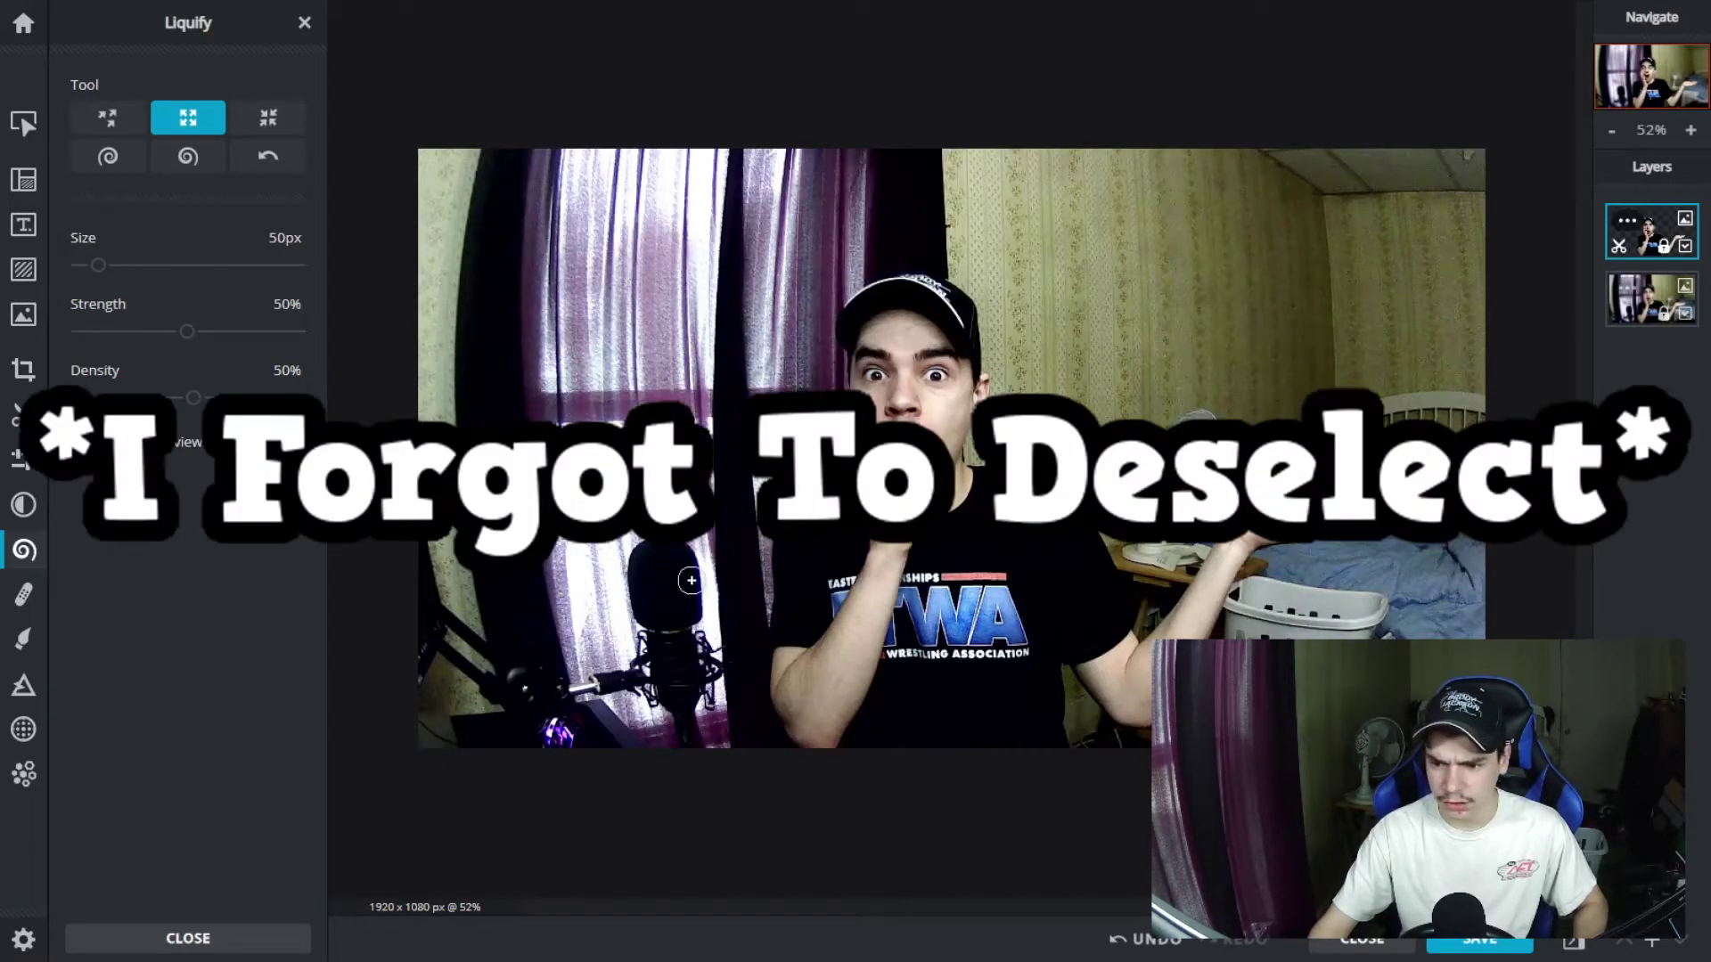
{"action": "double_click", "coordinate": [284, 237]}
{"action": "type", "text": "75"}
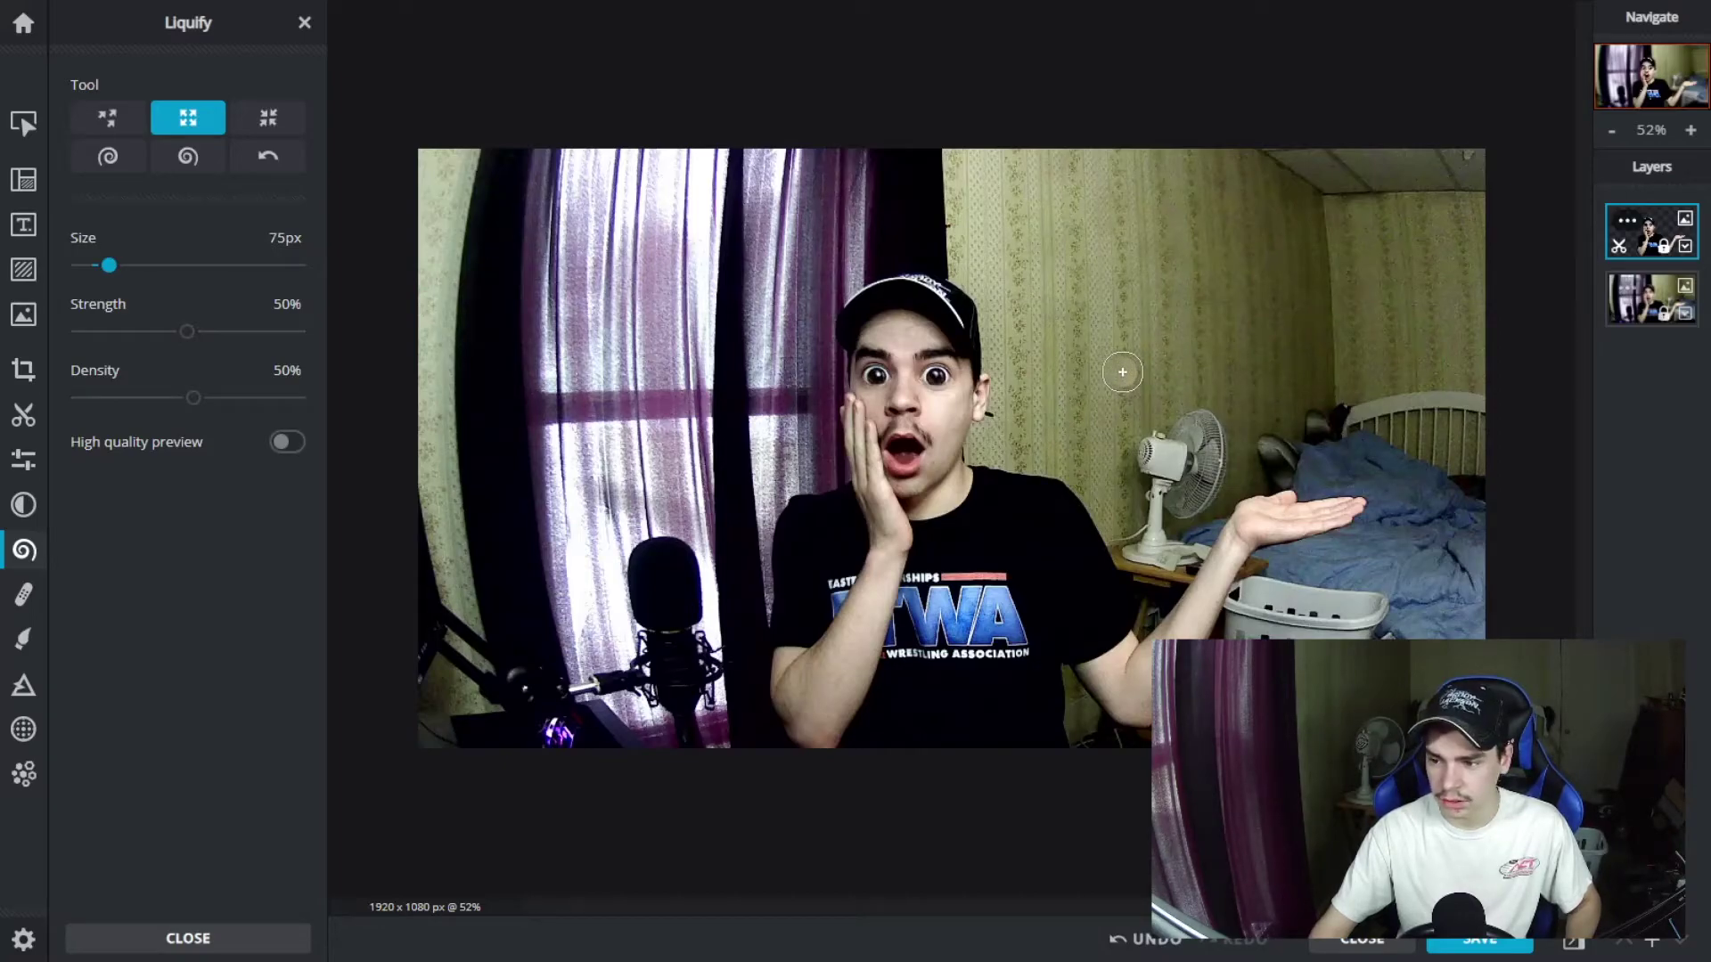
{"action": "key", "text": "bracketright"}
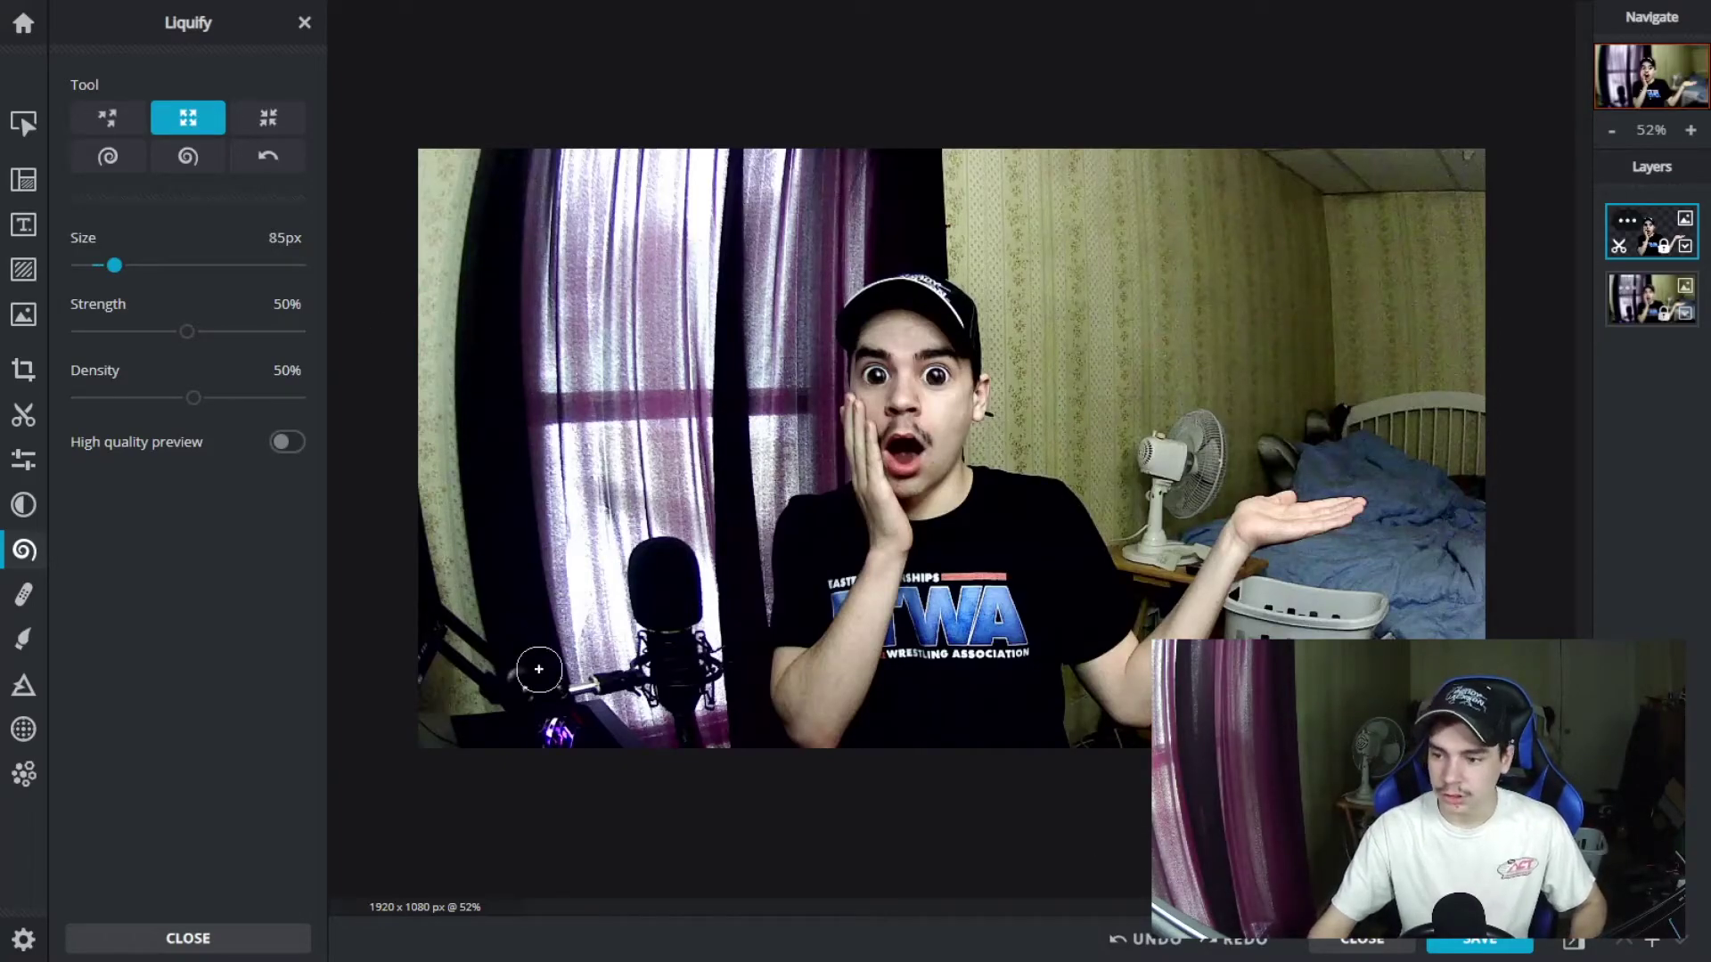
{"action": "left_click", "coordinate": [1657, 311]}
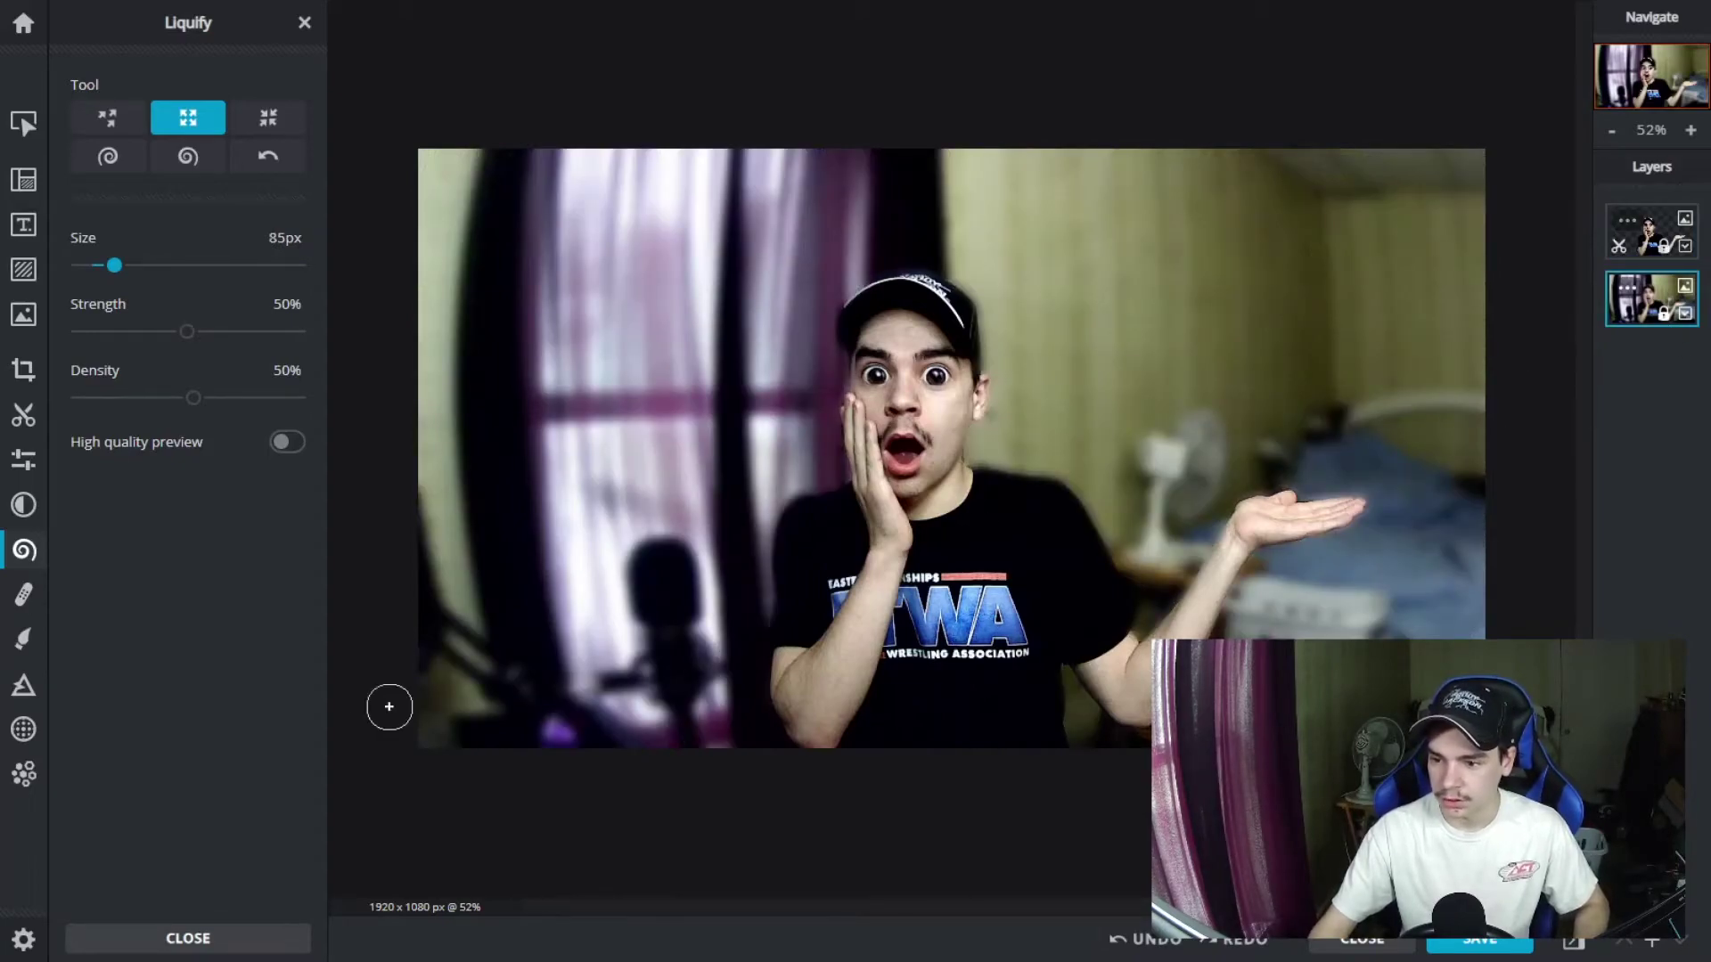
{"action": "left_click", "coordinate": [259, 947]}
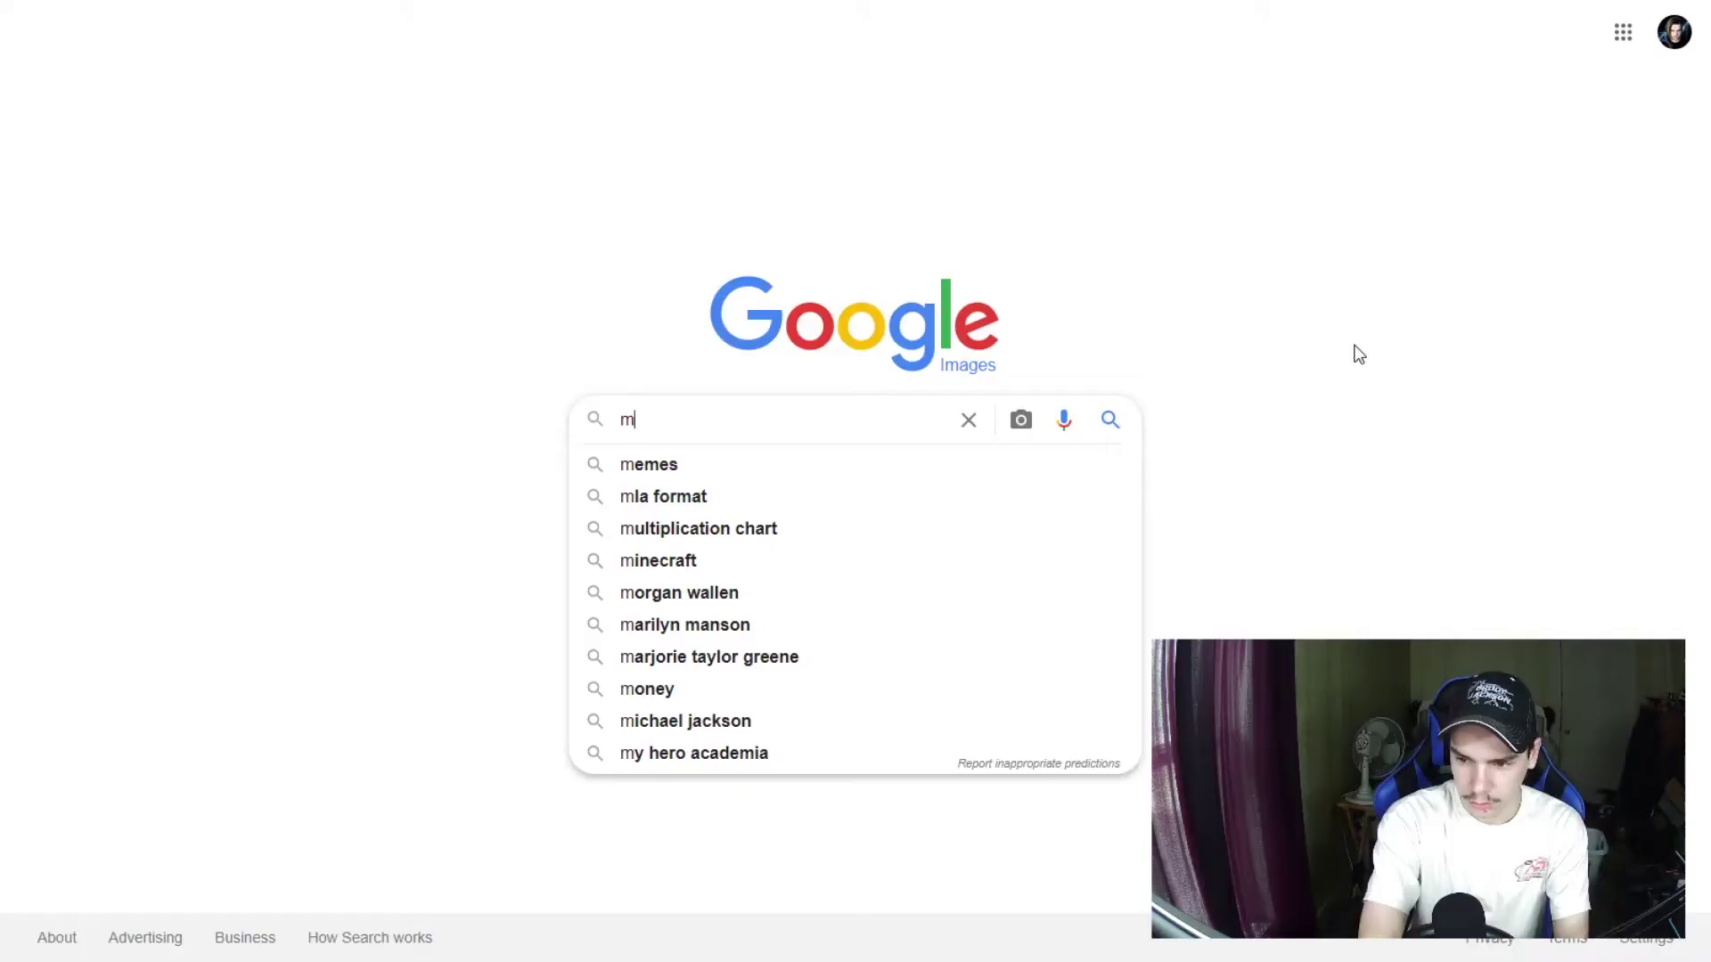
Search Google Images for "movie posters"
{"action": "type", "text": "ovie"}
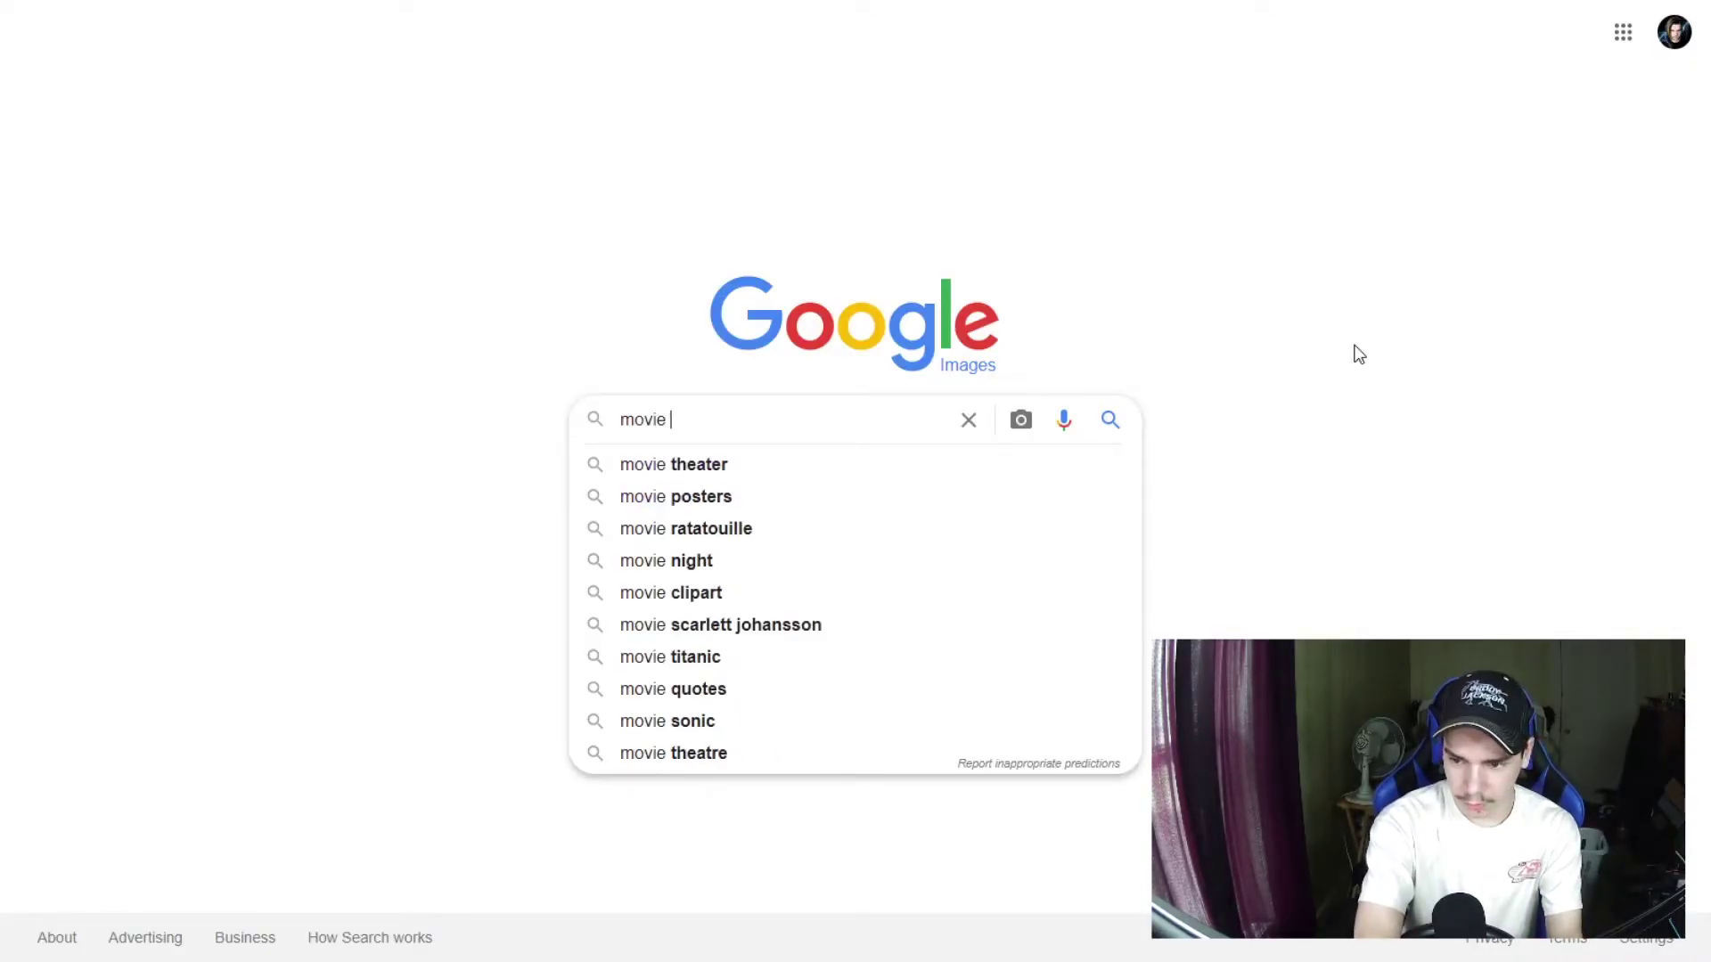
{"action": "key", "text": "Down"}
{"action": "key", "text": "Down"}
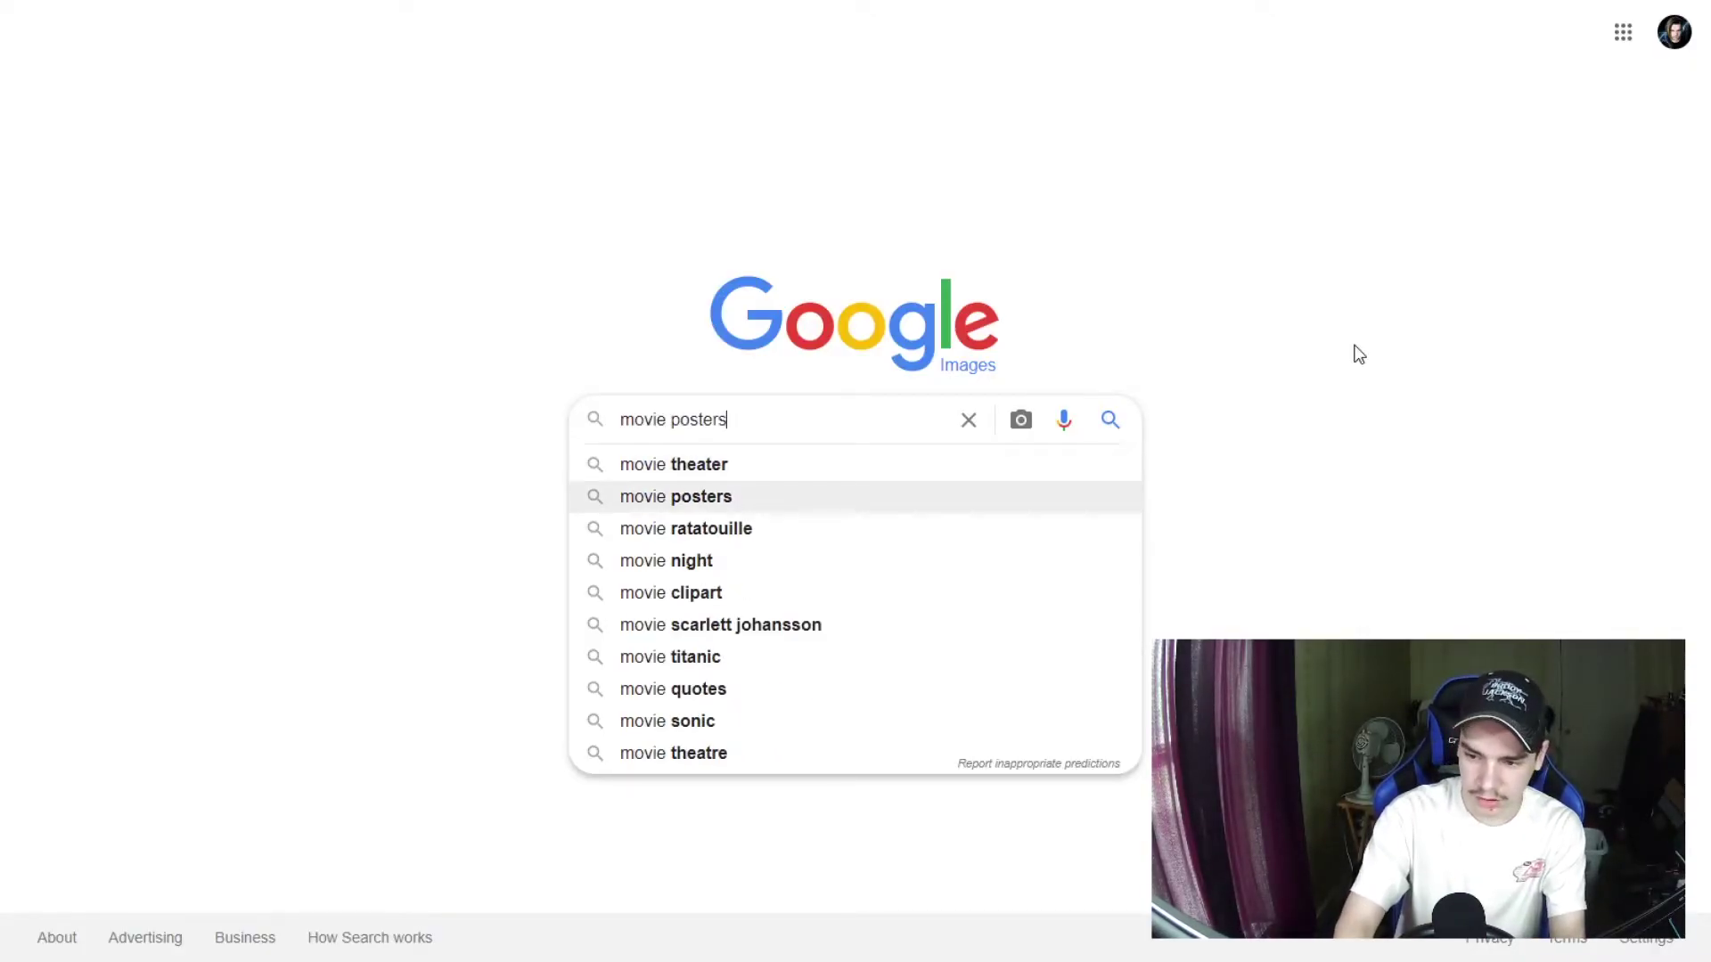
{"action": "key", "text": "Return"}
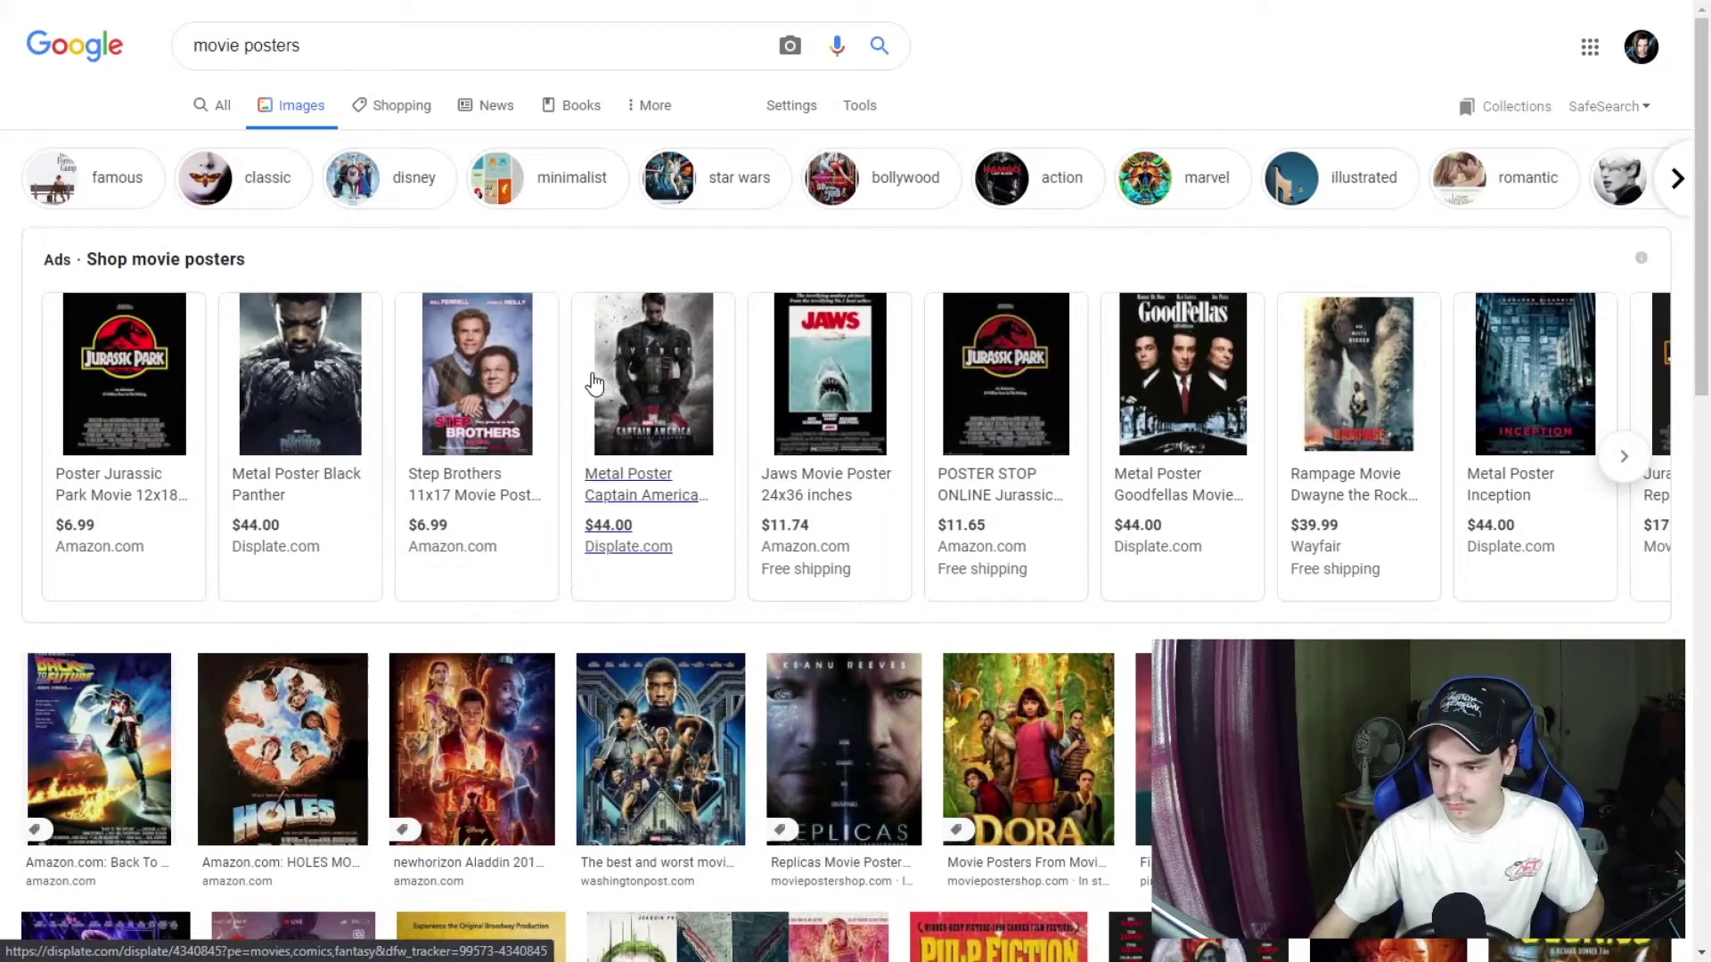
Open the Avengers Endgame poster from the image results and copy its image address
{"action": "scroll", "coordinate": [1337, 502], "scroll_direction": "down", "scroll_amount": 3}
{"action": "left_click", "coordinate": [1336, 502]}
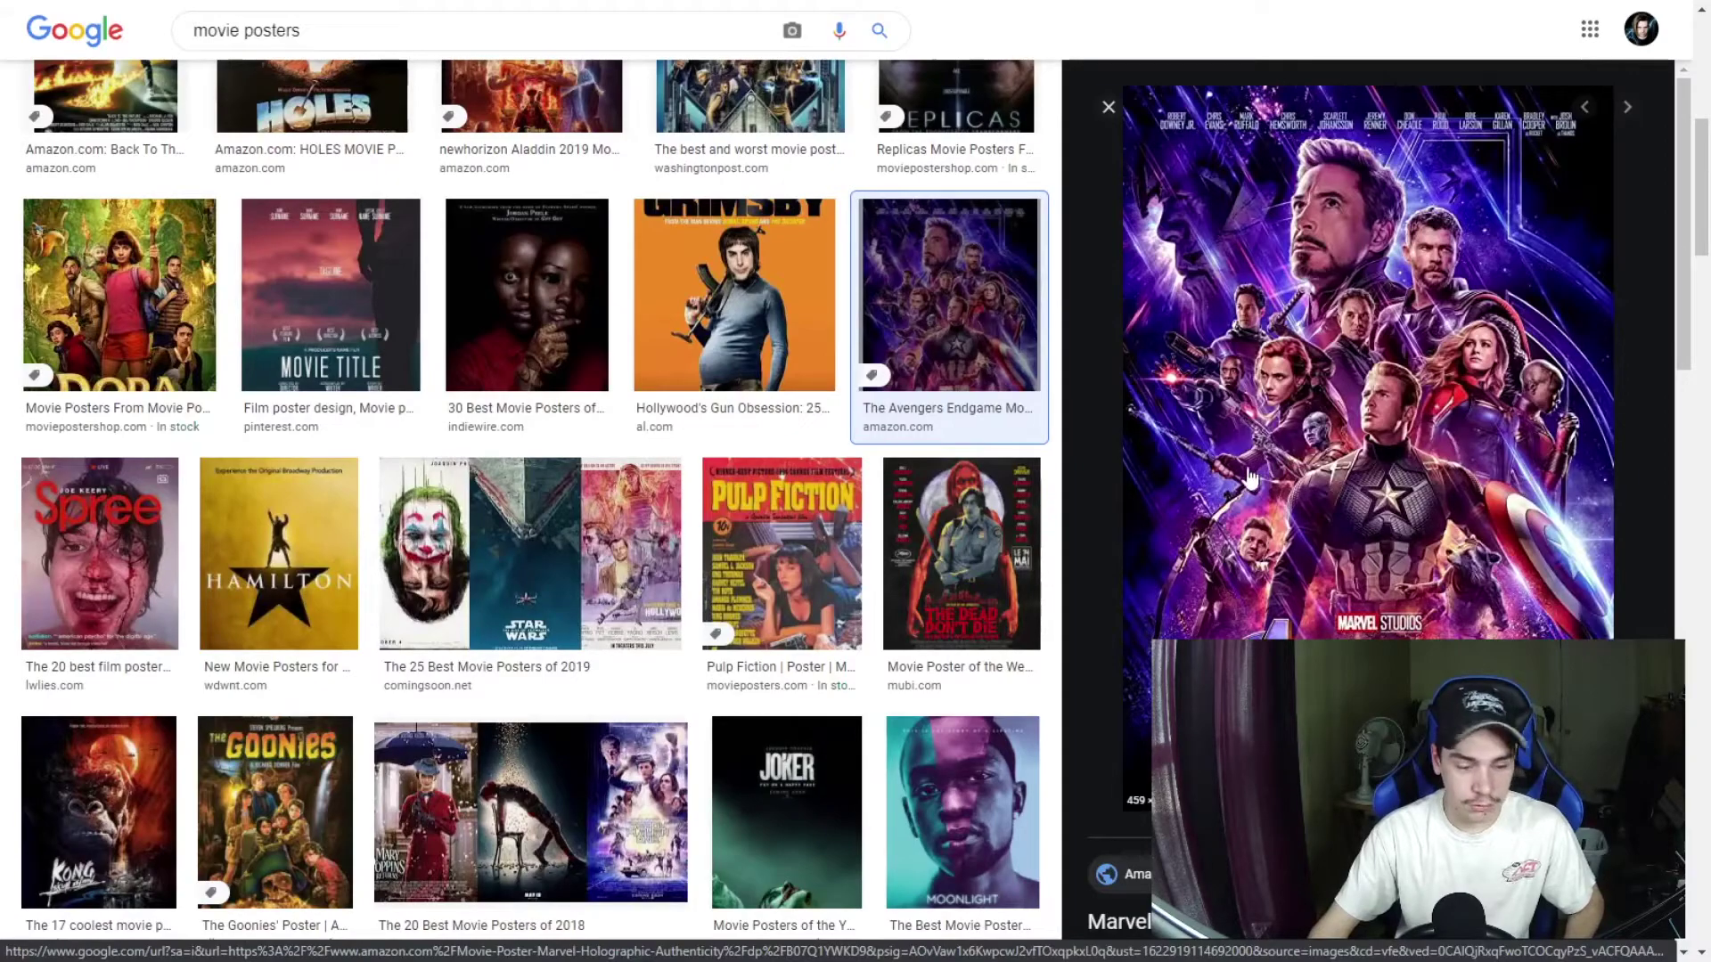
{"action": "right_click", "coordinate": [1291, 442]}
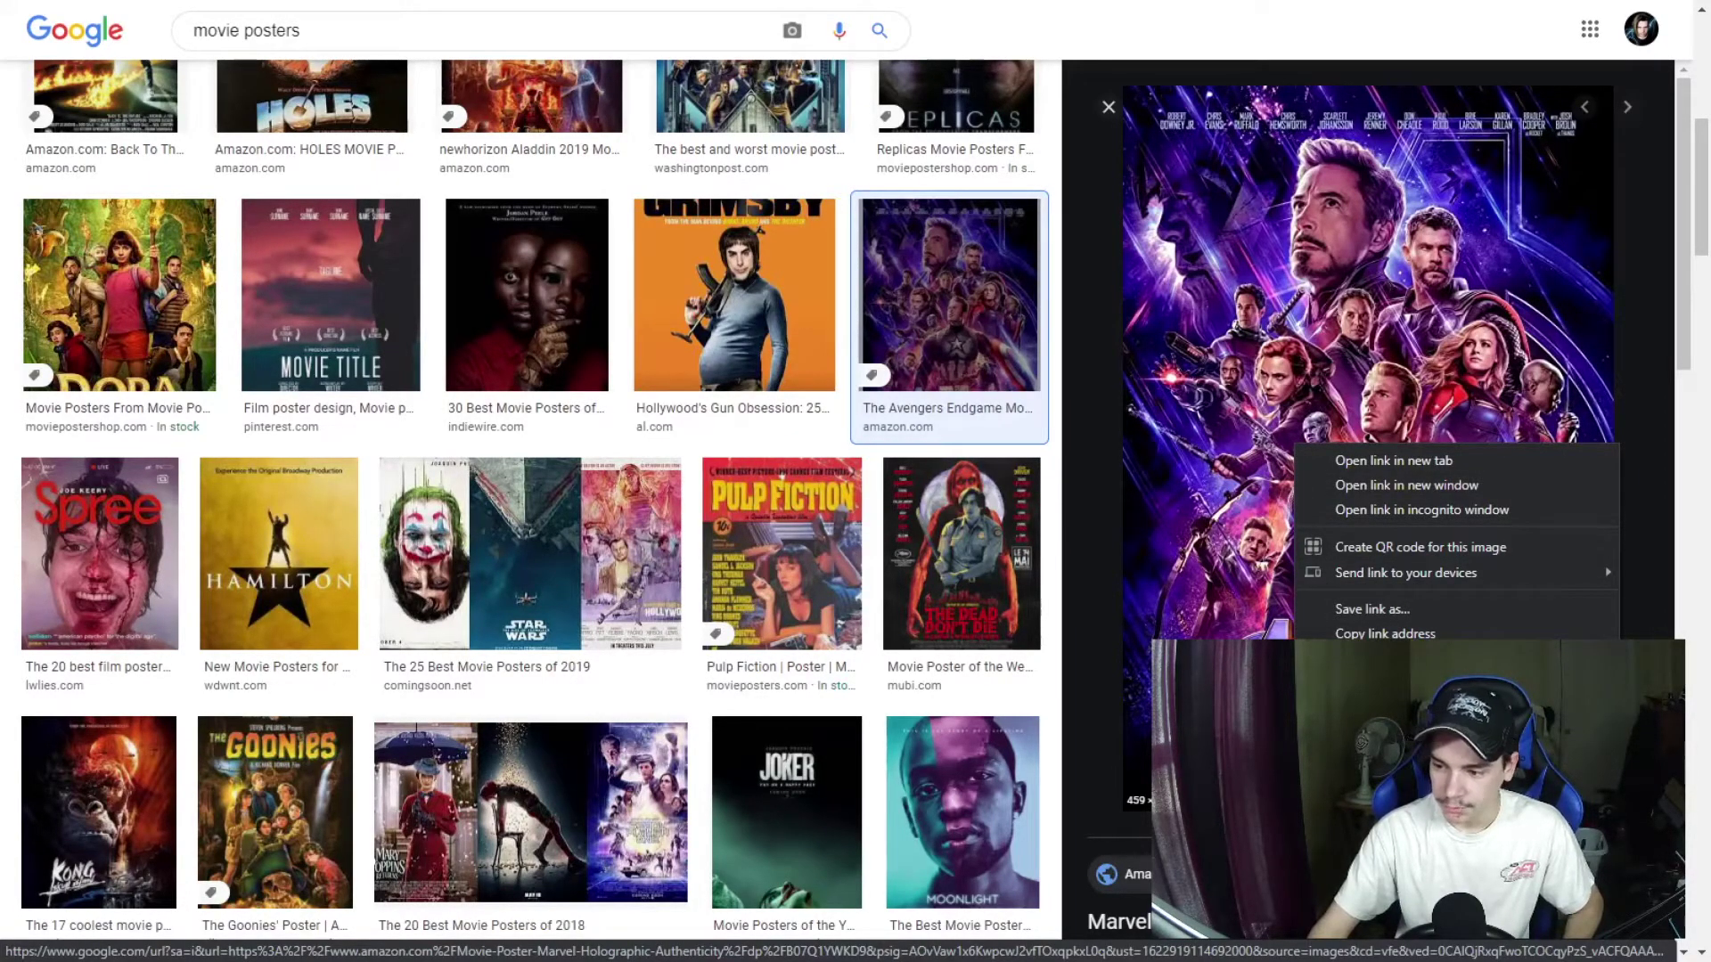
{"action": "key", "text": "Escape"}
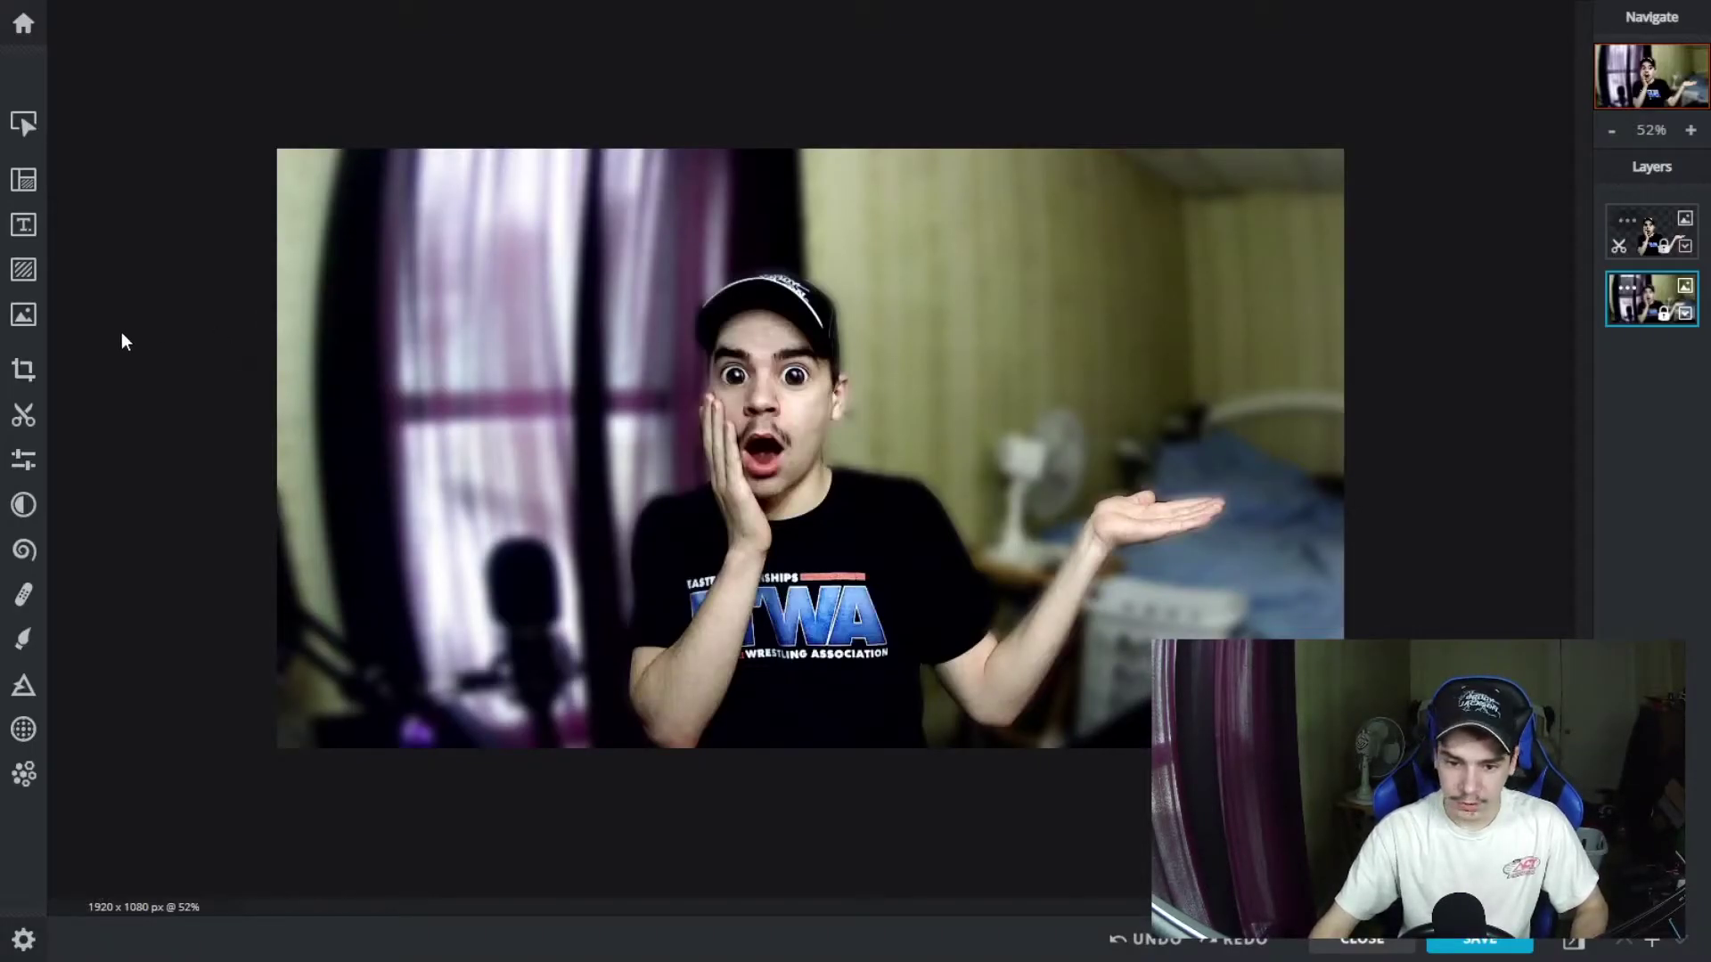
Switch back to Pixlr X and add the copied poster image by URL as a layer in the current document
{"action": "left_click", "coordinate": [23, 316]}
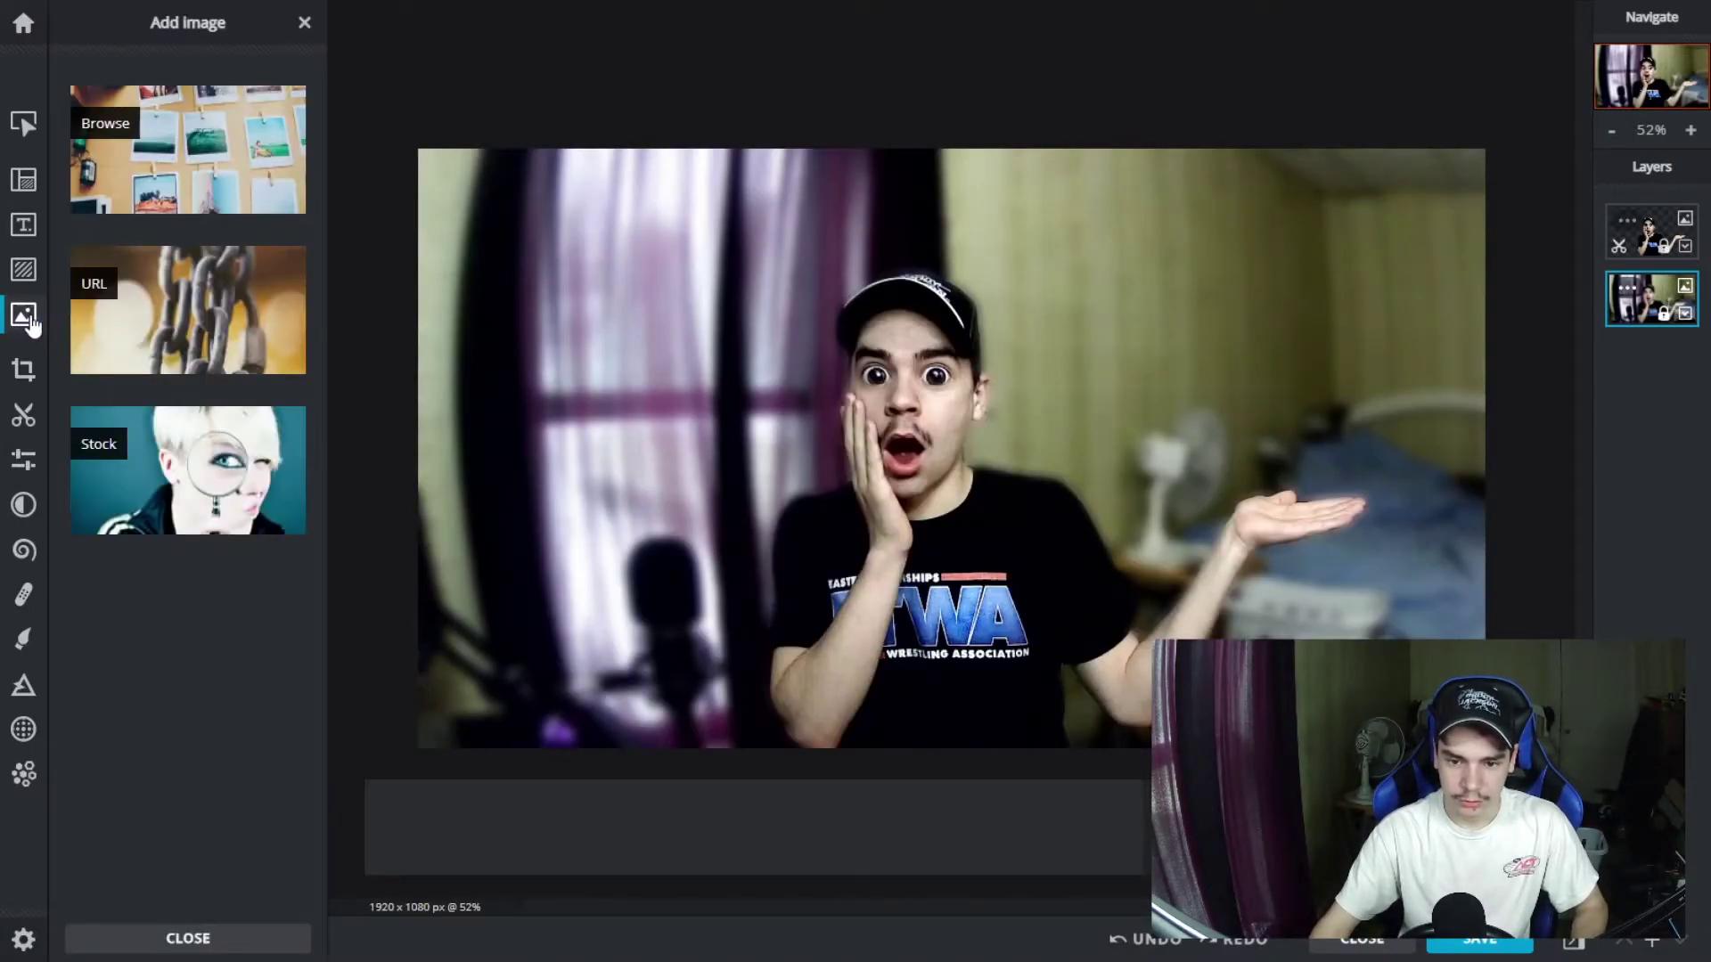
{"action": "left_click", "coordinate": [189, 333]}
{"action": "right_click", "coordinate": [800, 487]}
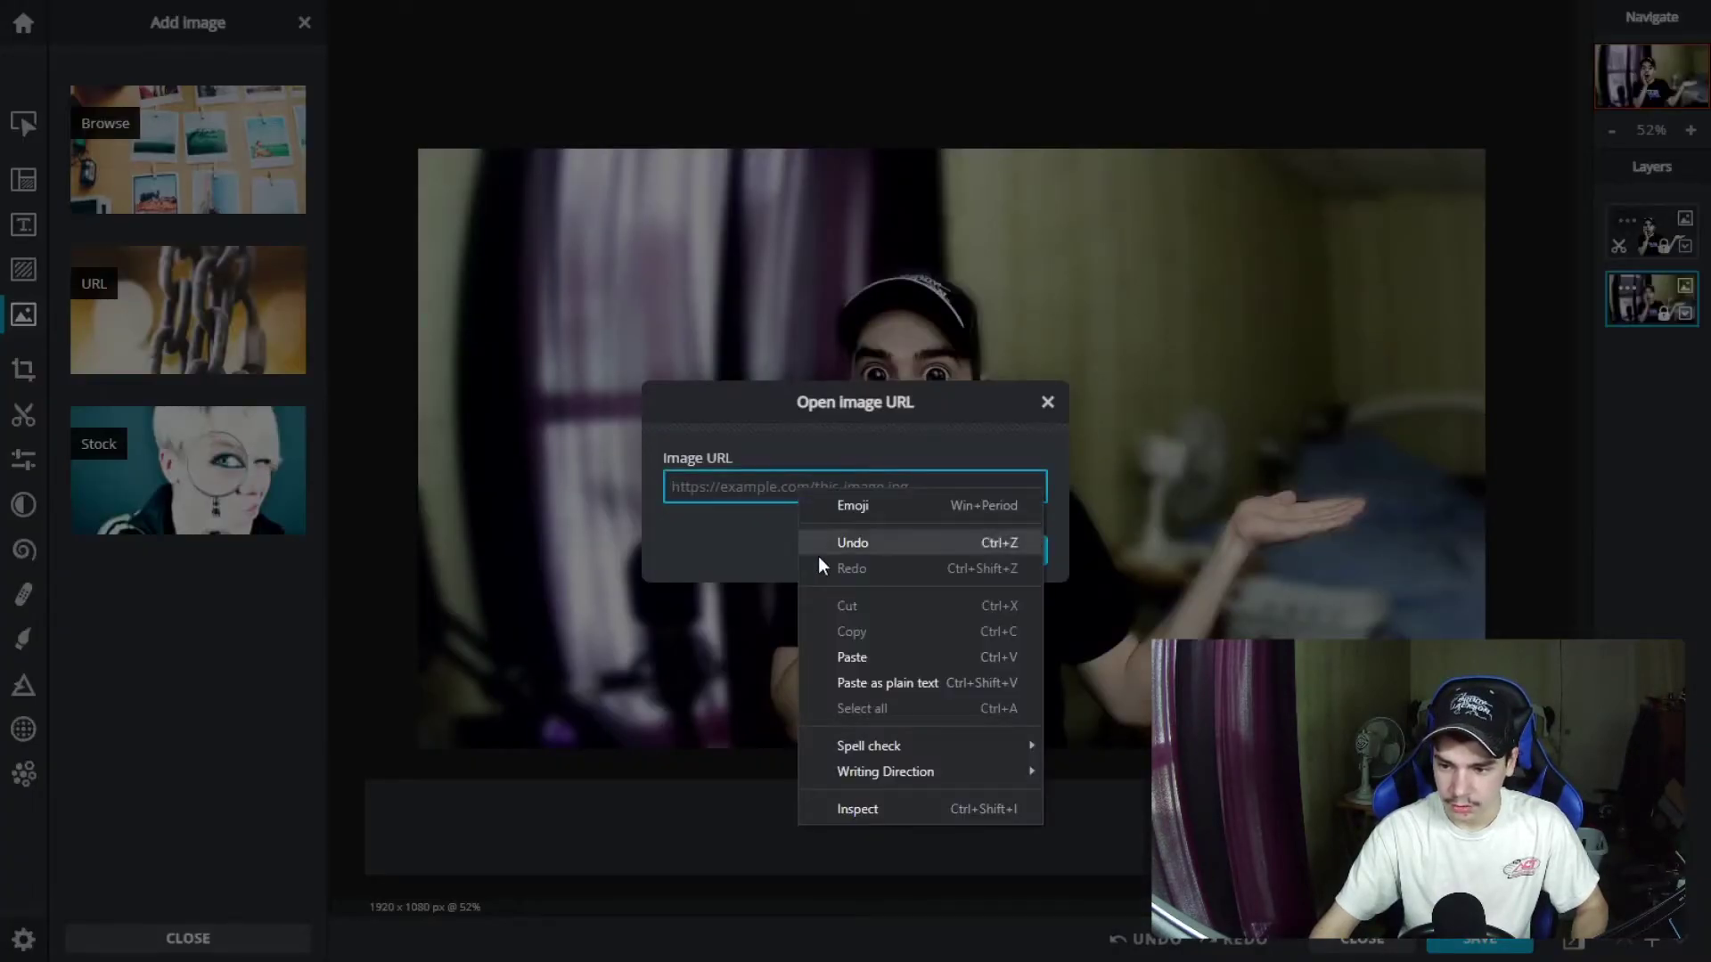
{"action": "left_click", "coordinate": [843, 650]}
{"action": "left_click", "coordinate": [1003, 553]}
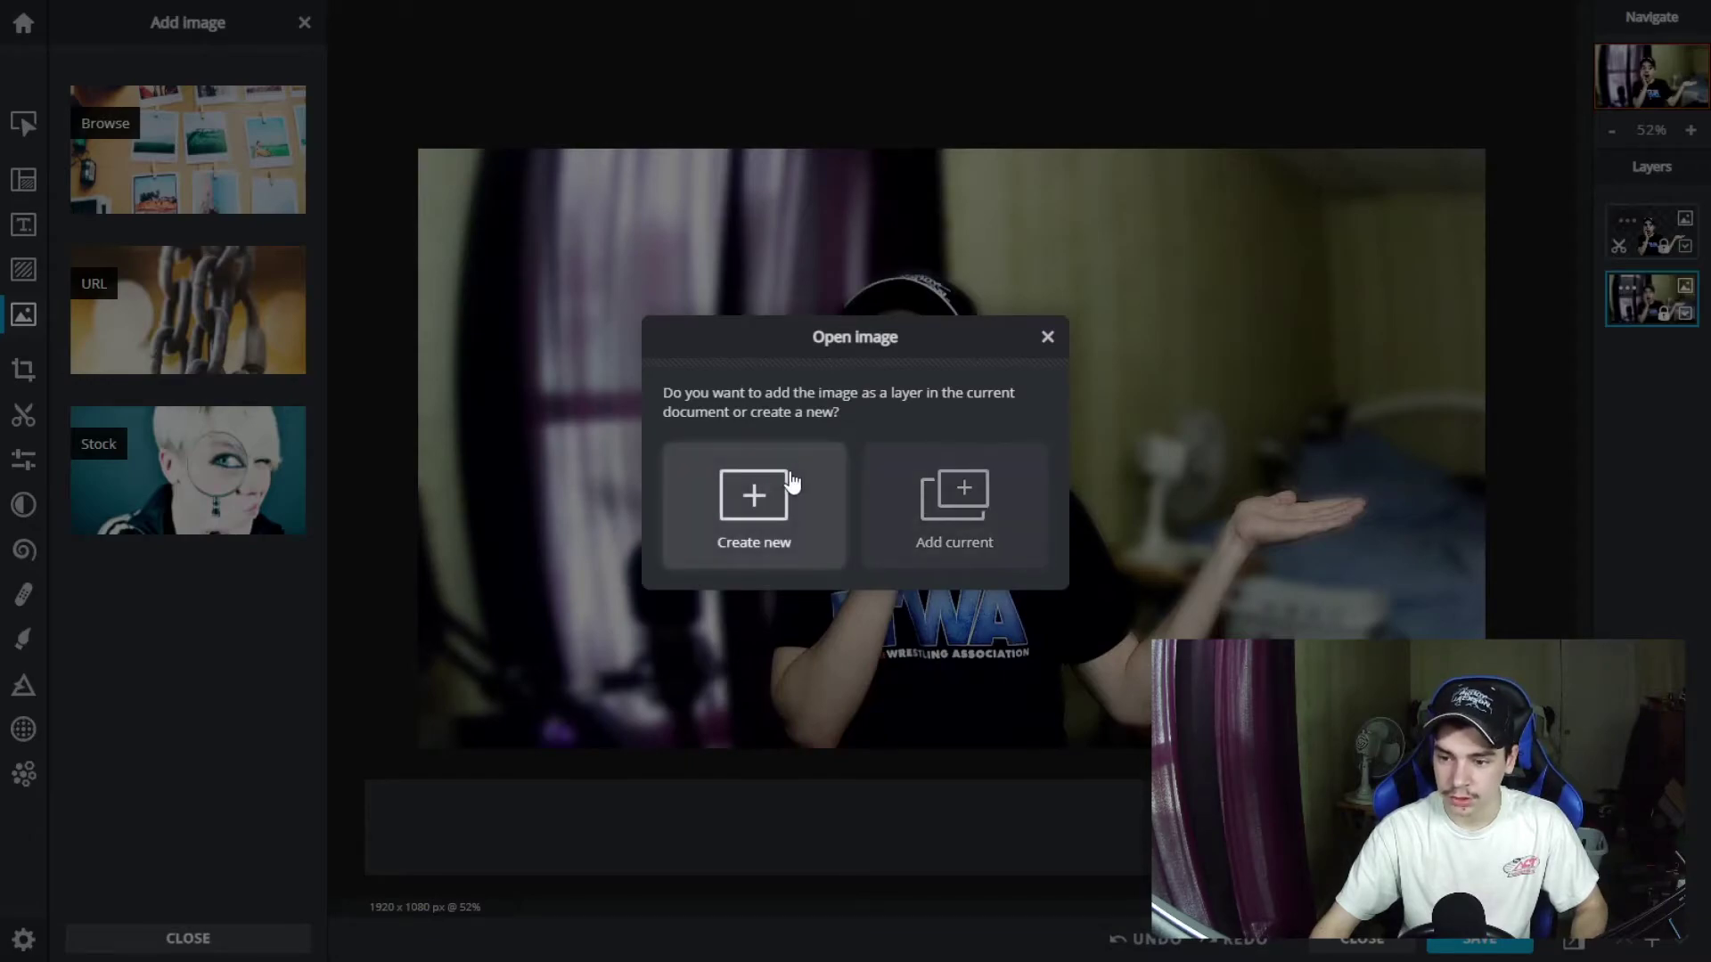
{"action": "left_click", "coordinate": [970, 505]}
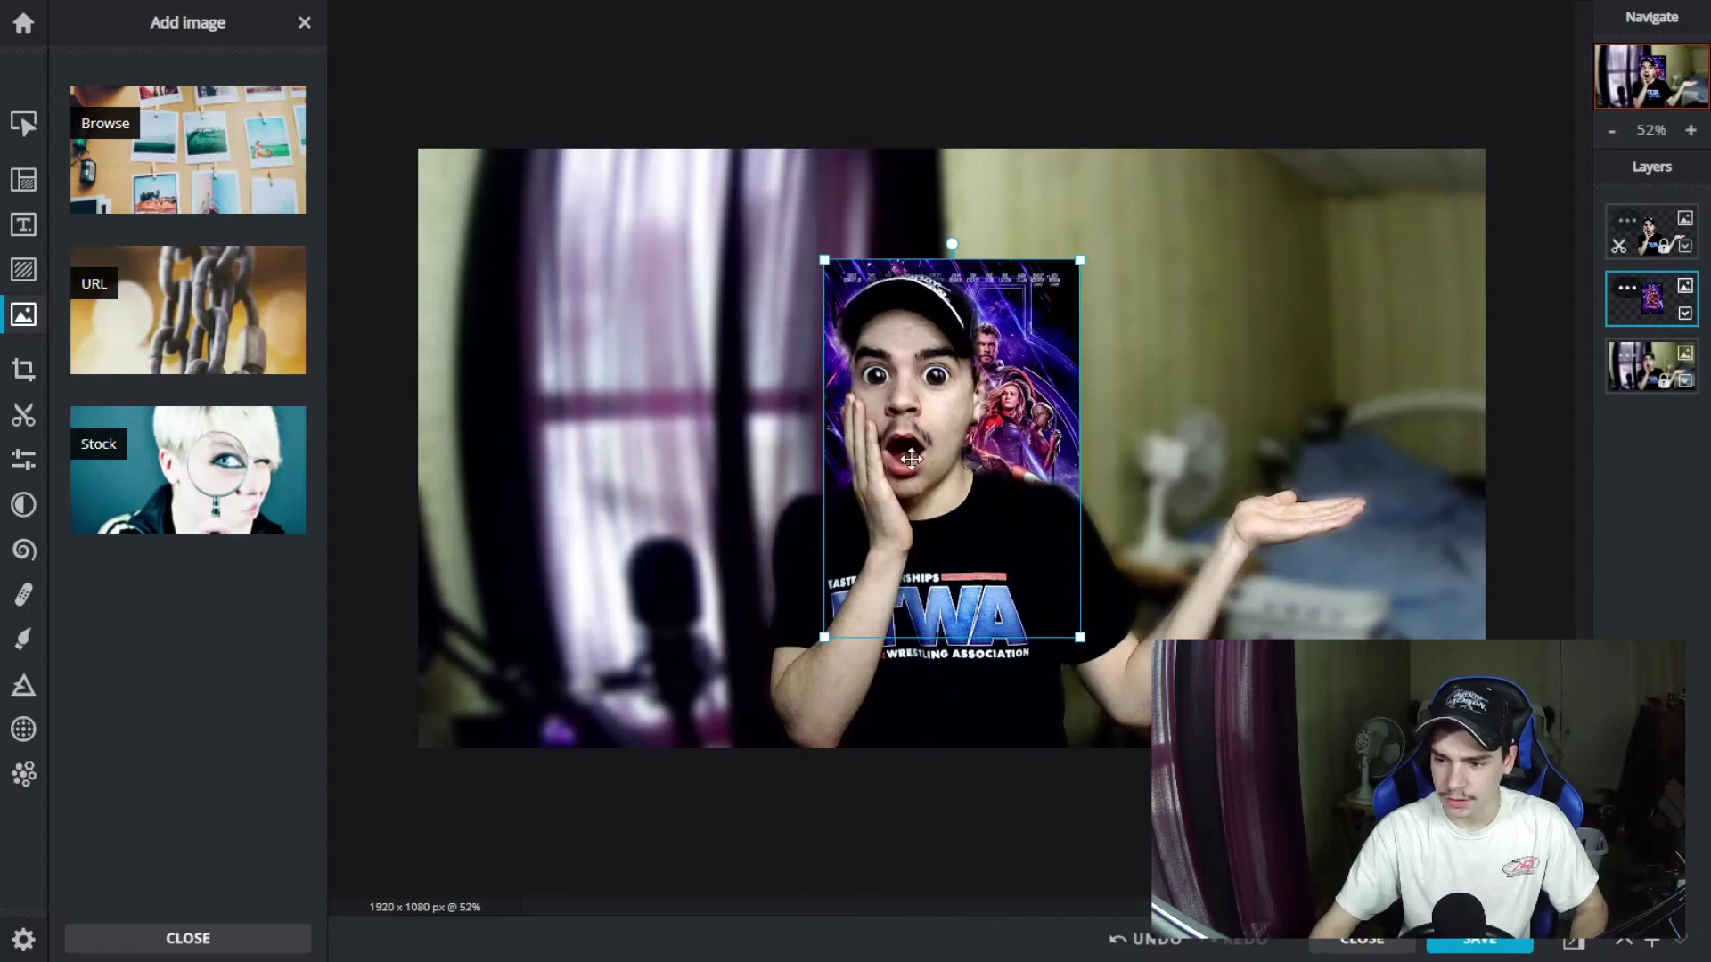
Stack the poster layer above the other layers, shrink it and place it above the man's open palm
{"action": "left_click_drag", "start_coordinate": [1039, 386], "coordinate": [1038, 327]}
{"action": "key", "text": "ctrl+["}
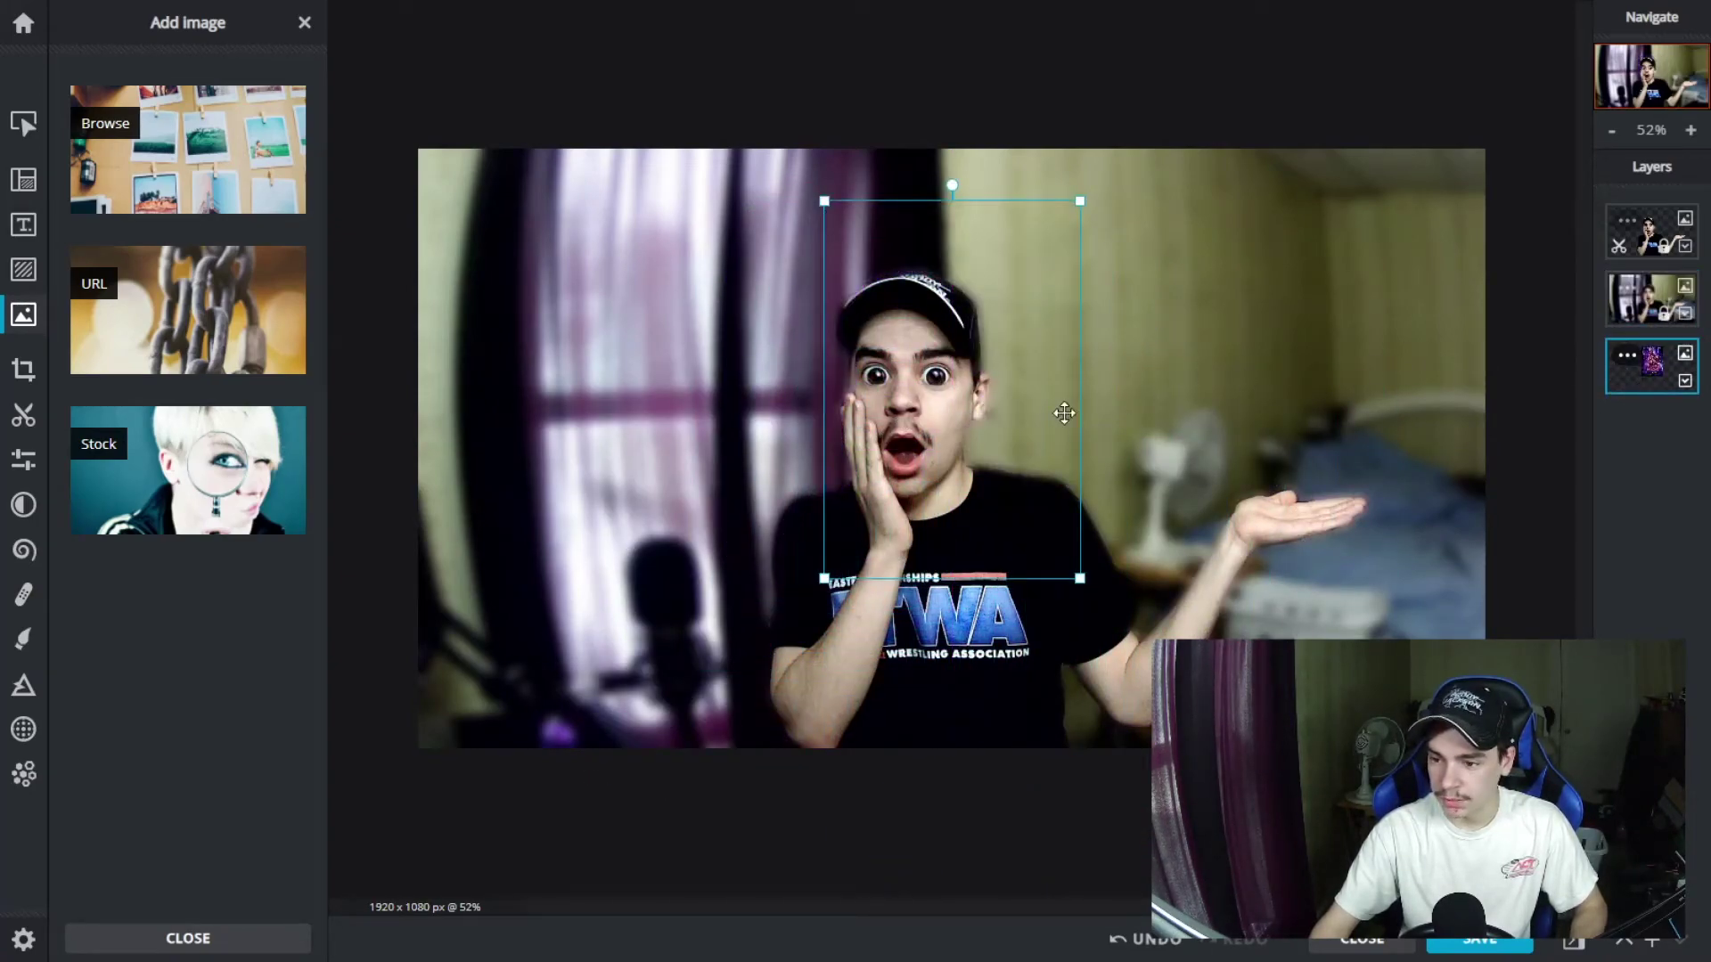
{"action": "left_click_drag", "start_coordinate": [1064, 413], "coordinate": [1064, 455]}
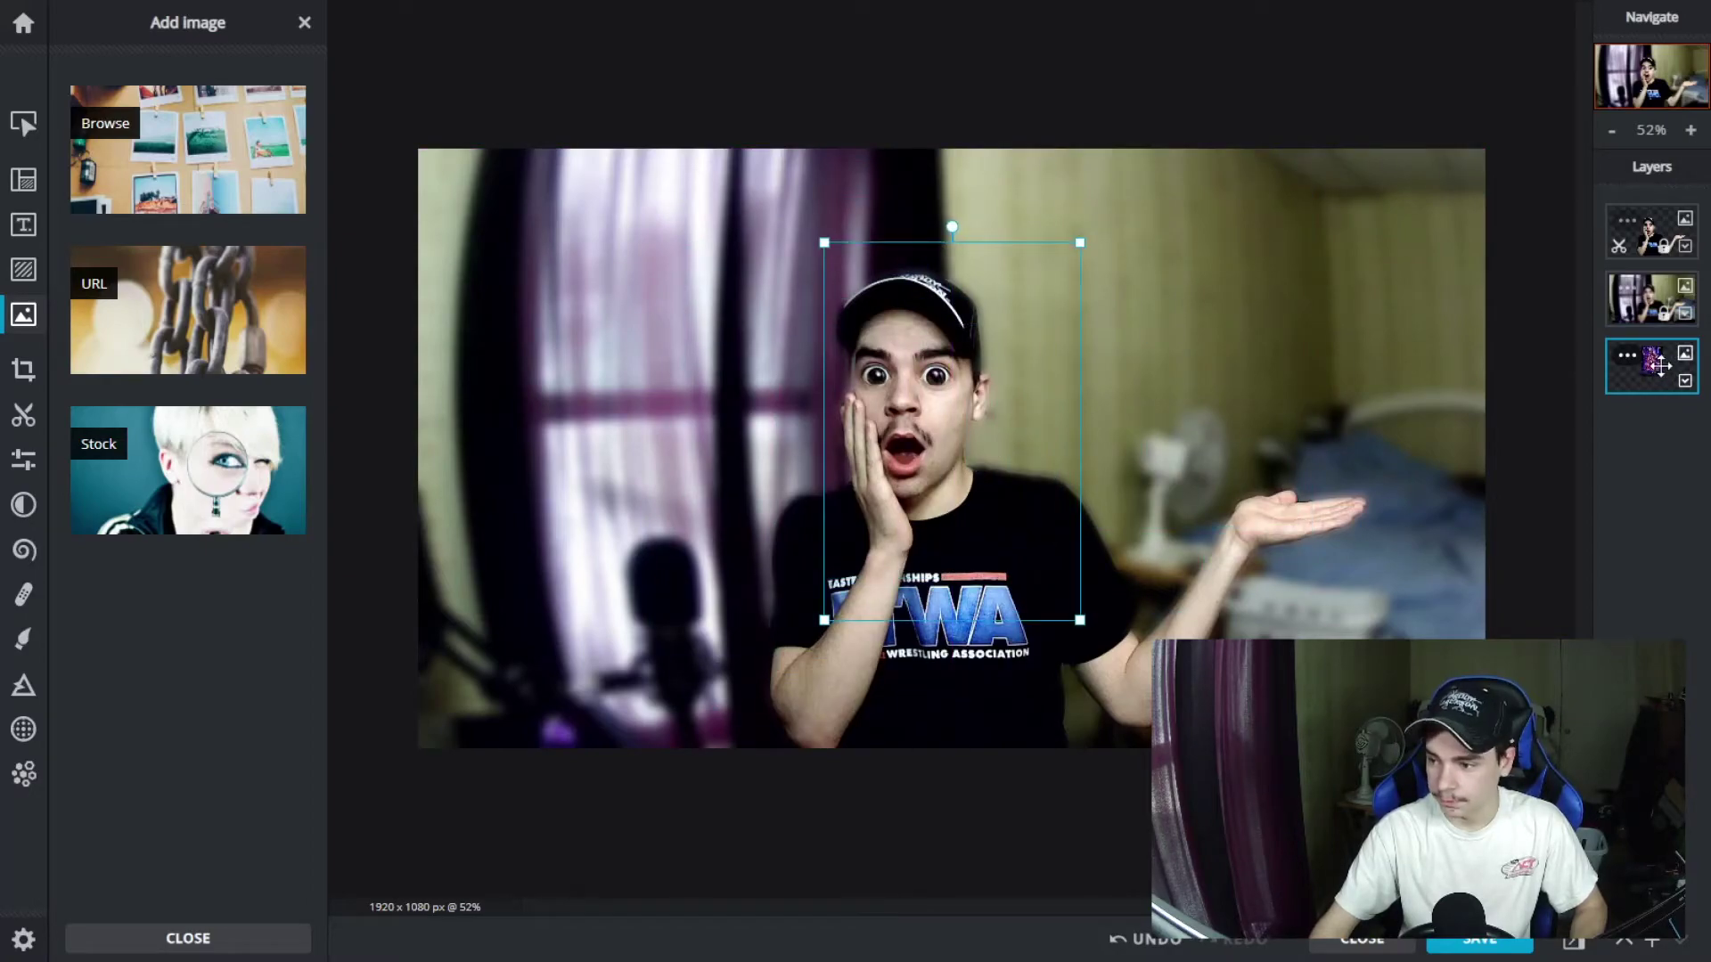
{"action": "left_click_drag", "start_coordinate": [1659, 365], "coordinate": [1653, 230]}
{"action": "left_click_drag", "start_coordinate": [1023, 414], "coordinate": [1213, 442]}
{"action": "left_click_drag", "start_coordinate": [1272, 267], "coordinate": [1154, 441]}
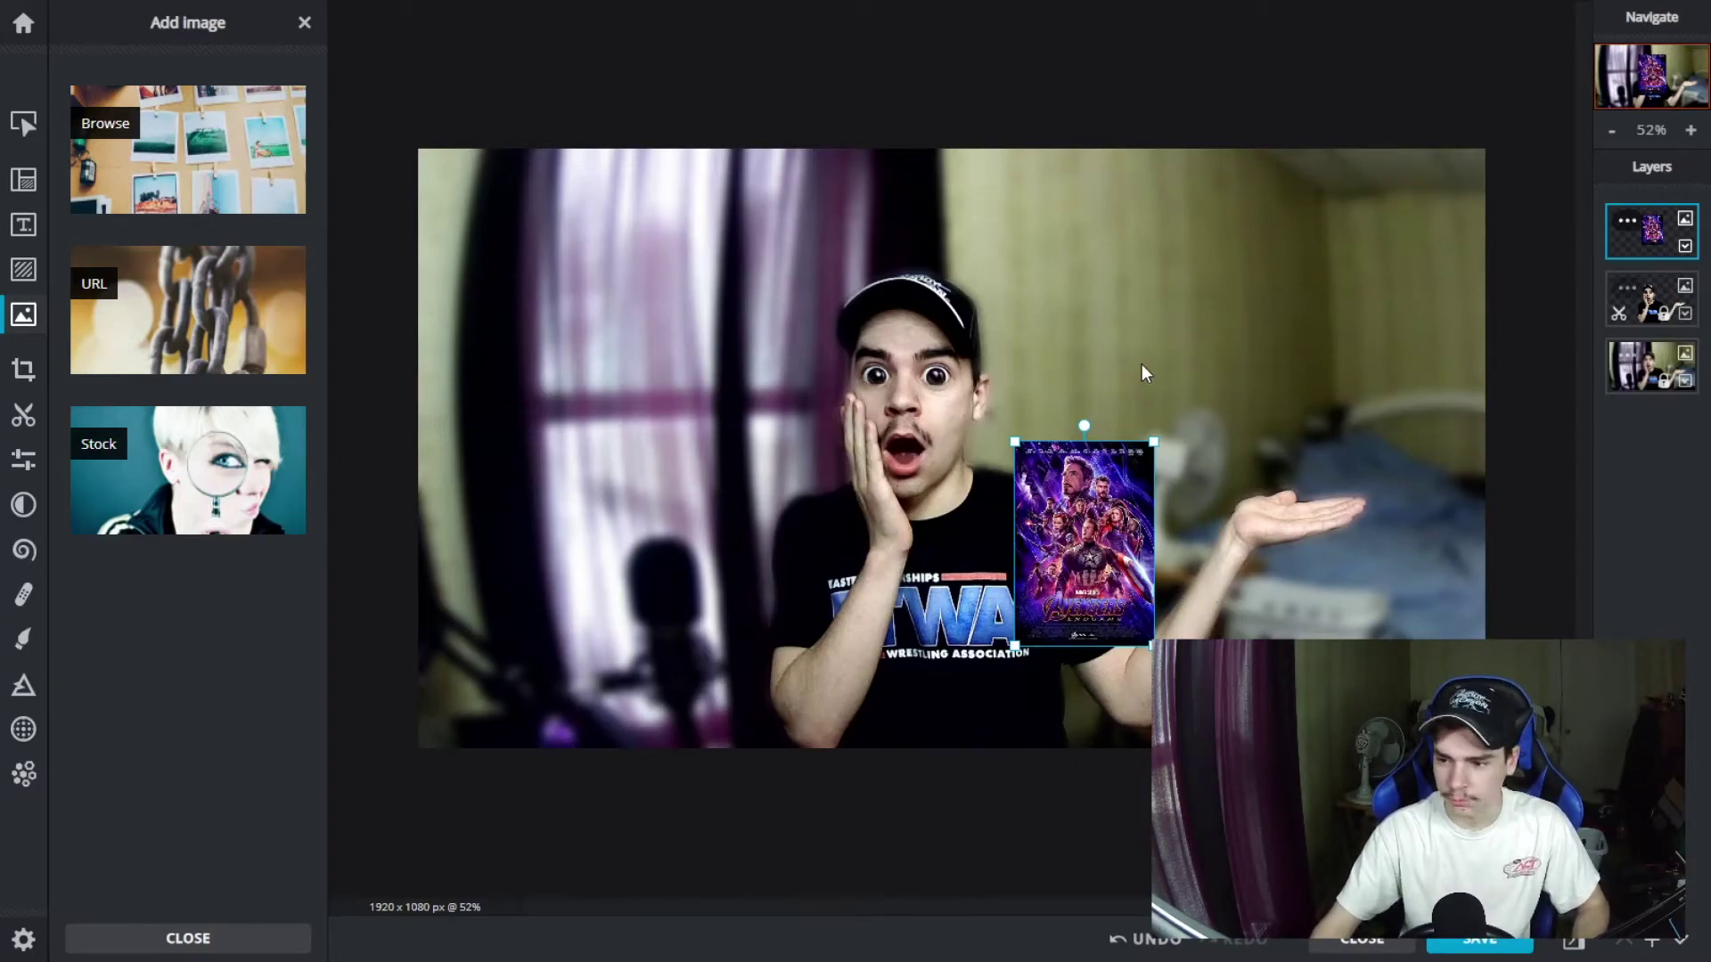
{"action": "left_click_drag", "start_coordinate": [1103, 505], "coordinate": [1375, 283]}
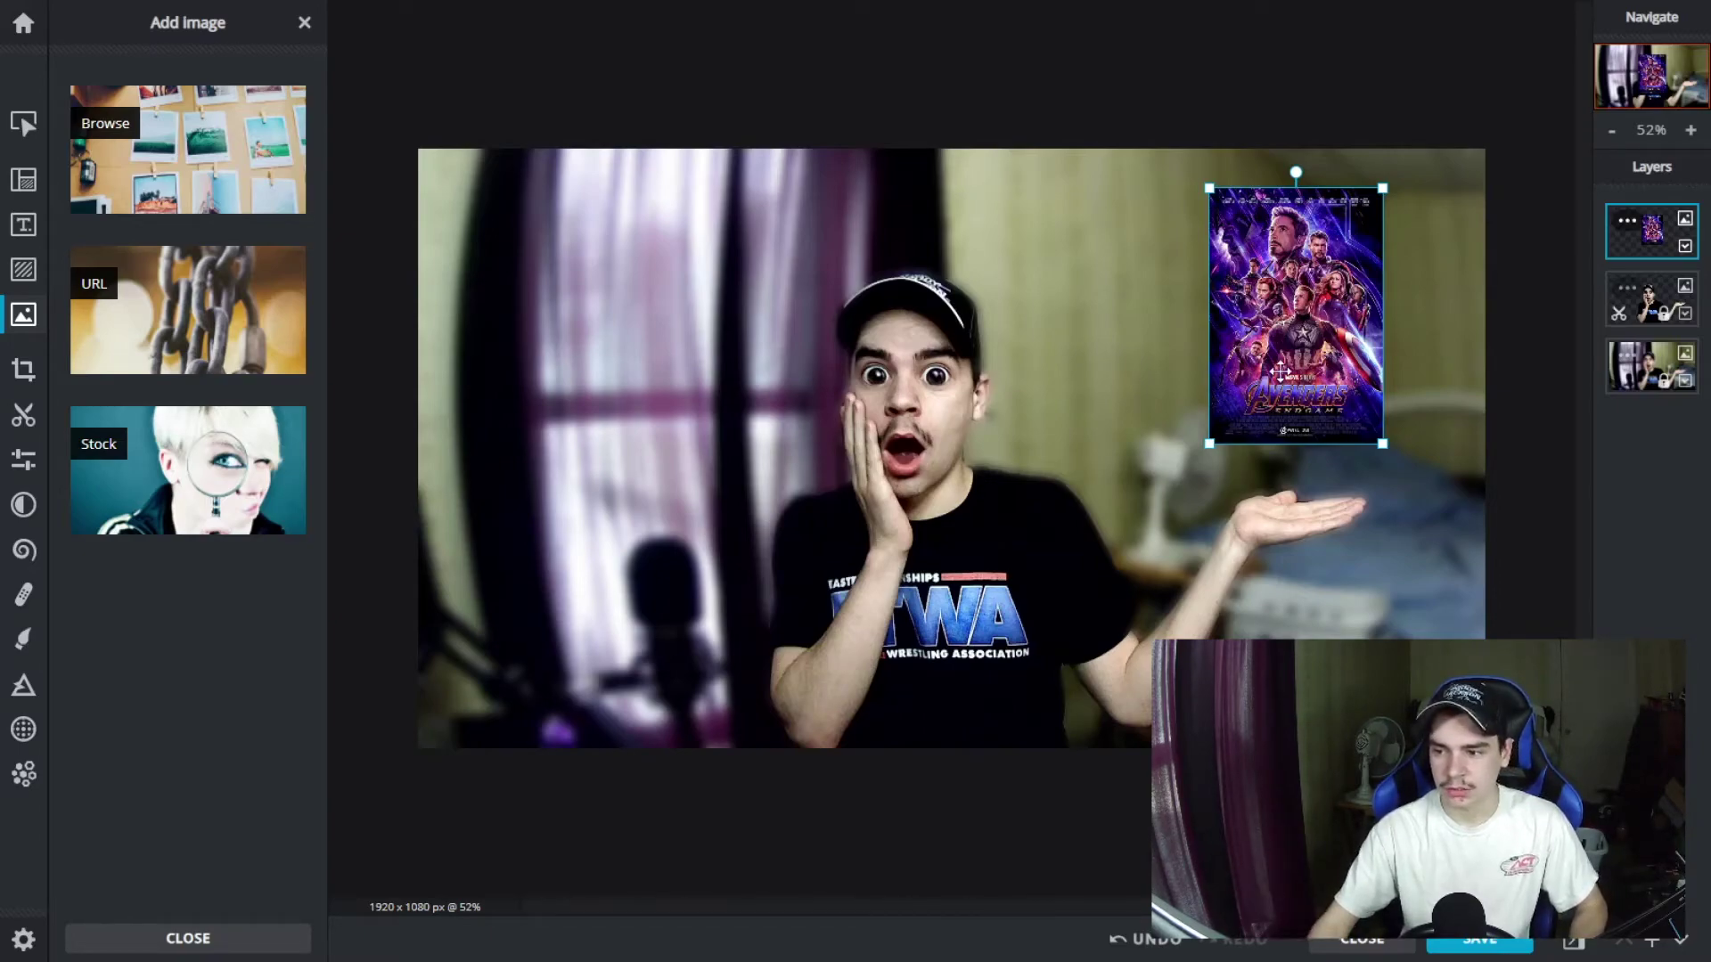
Delete the poster layer
{"action": "left_click", "coordinate": [1627, 221]}
{"action": "left_click", "coordinate": [1585, 571]}
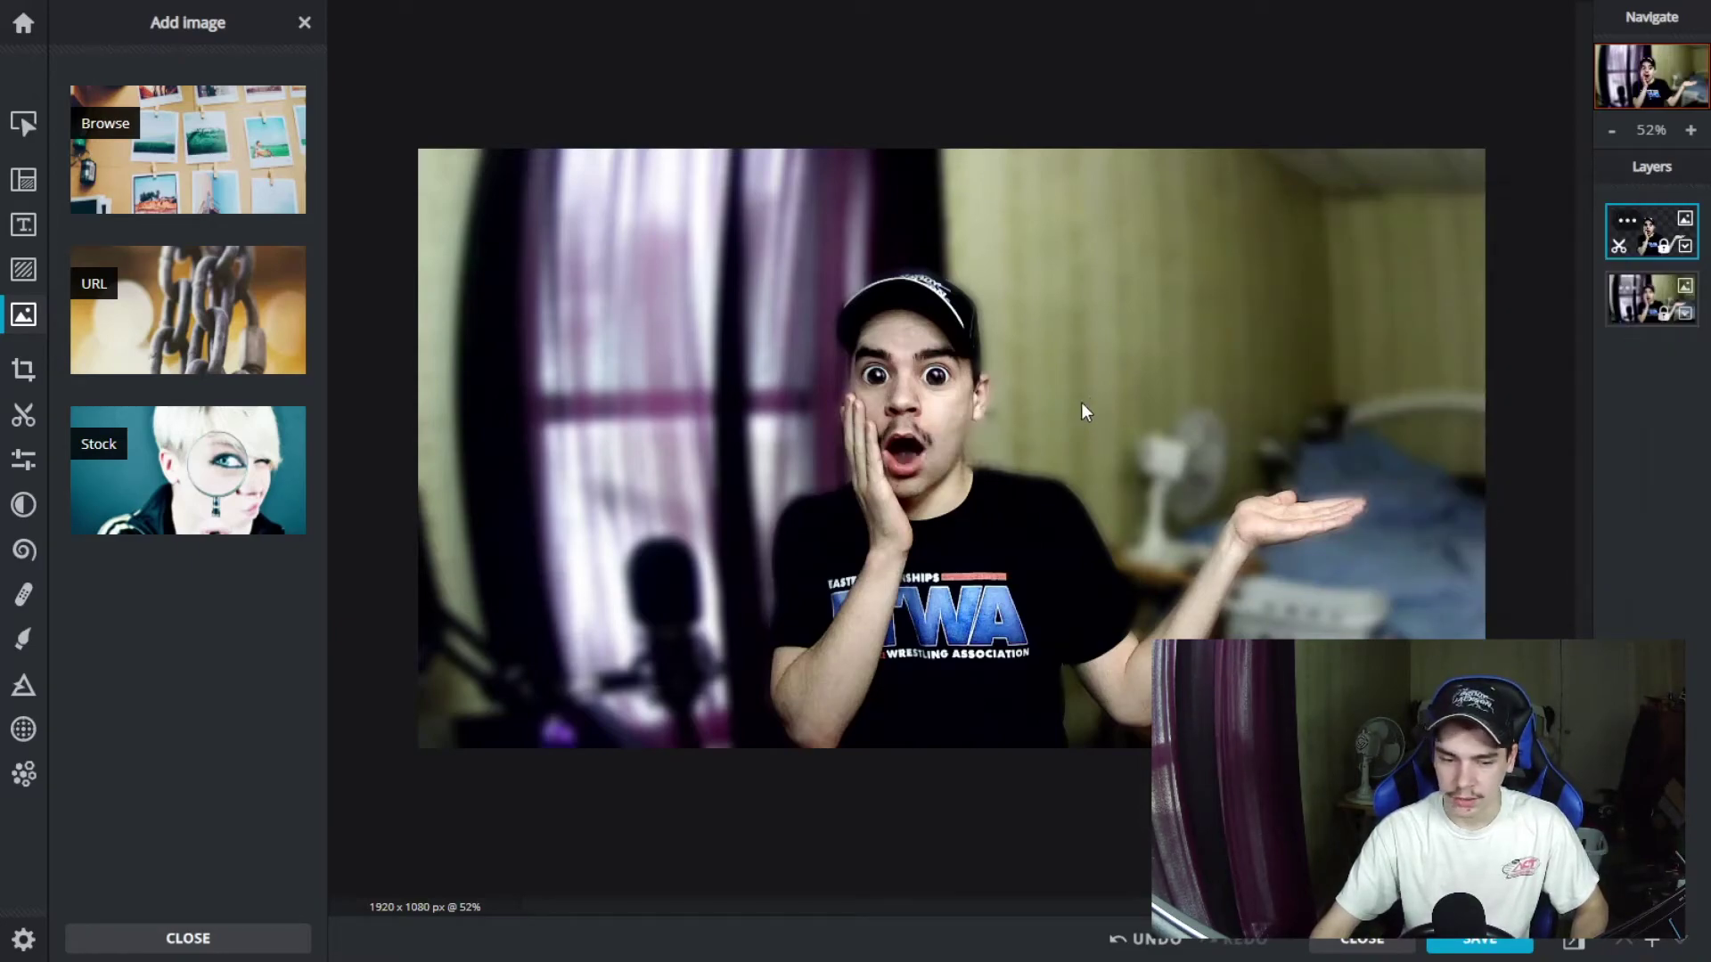
Add the copied Joker poster image by URL as a layer in the current document
{"action": "key", "text": "F11"}
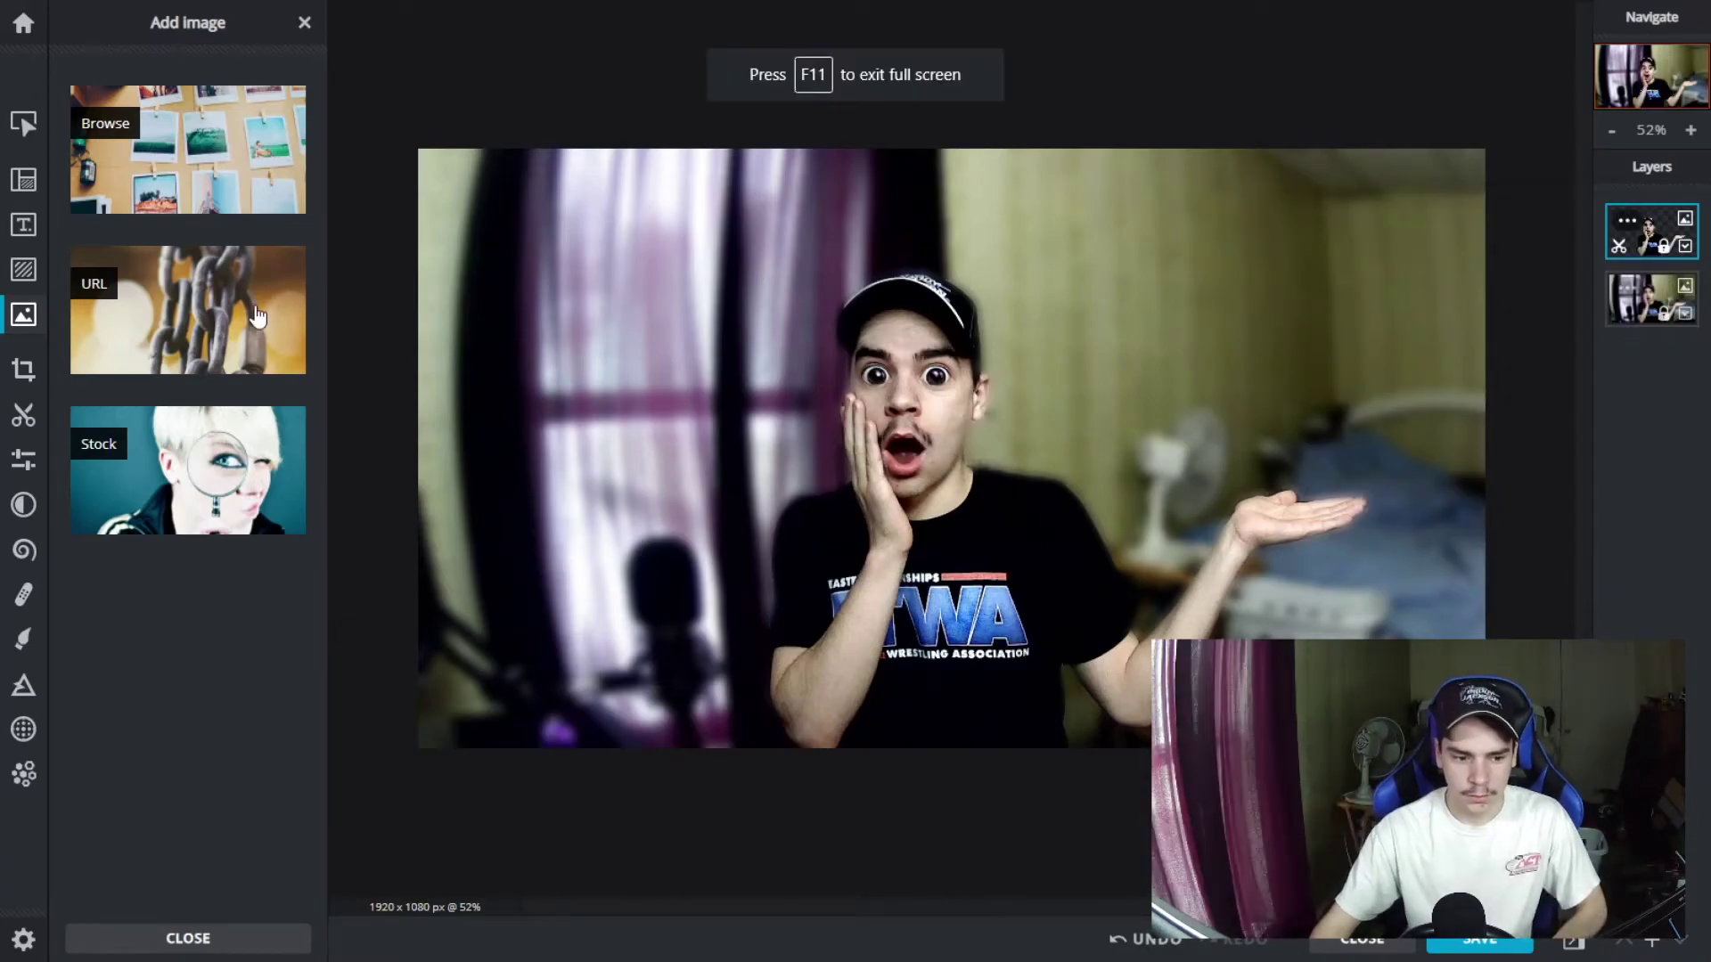
{"action": "left_click", "coordinate": [253, 319]}
{"action": "right_click", "coordinate": [724, 486]}
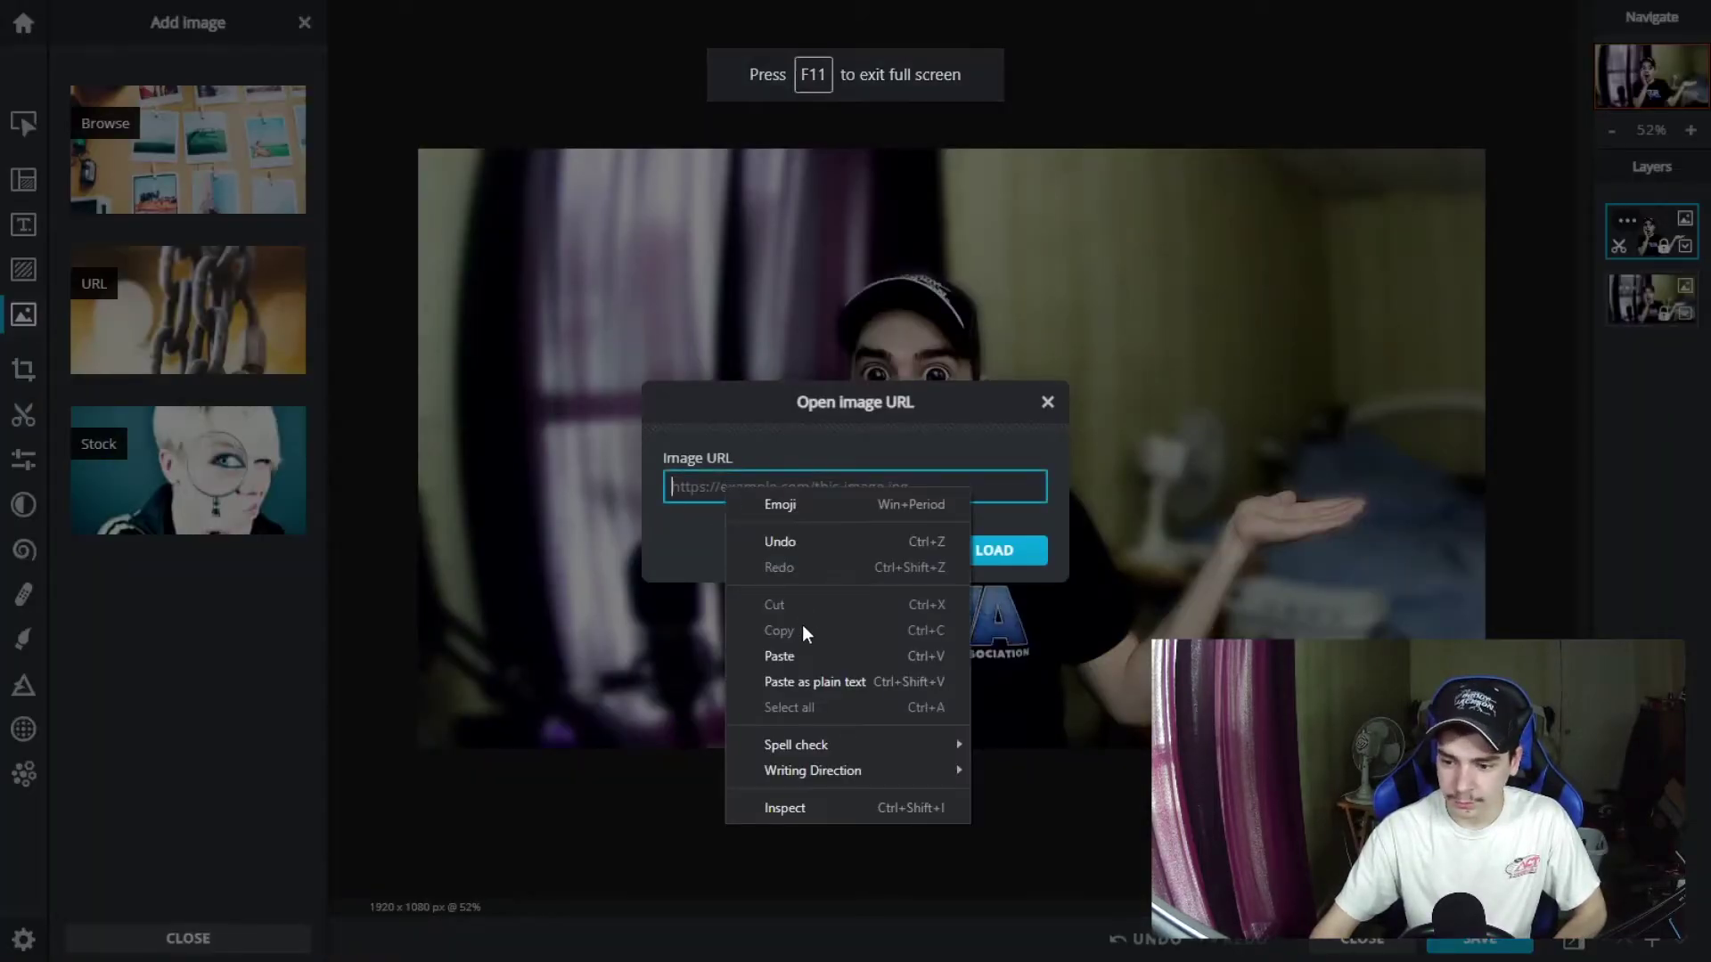
{"action": "left_click", "coordinate": [799, 651]}
{"action": "left_click", "coordinate": [989, 550]}
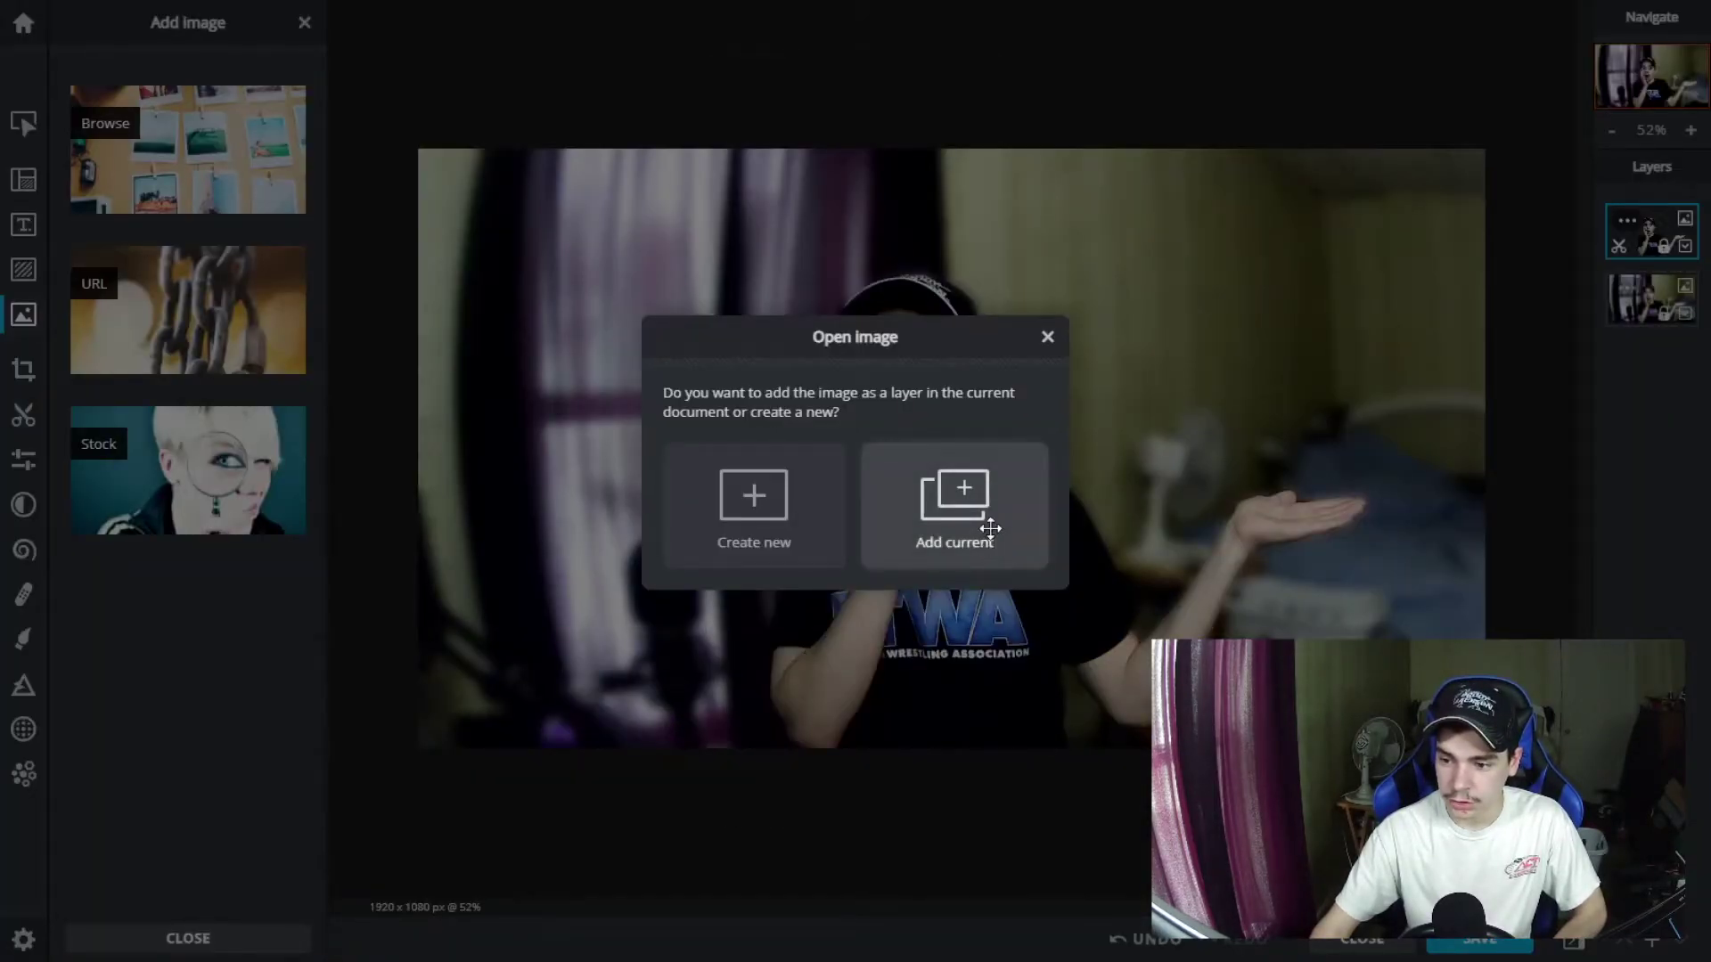
{"action": "left_click", "coordinate": [985, 526]}
Shrink the Joker poster and place it just above the man's open palm
{"action": "left_click_drag", "start_coordinate": [664, 35], "coordinate": [975, 559]}
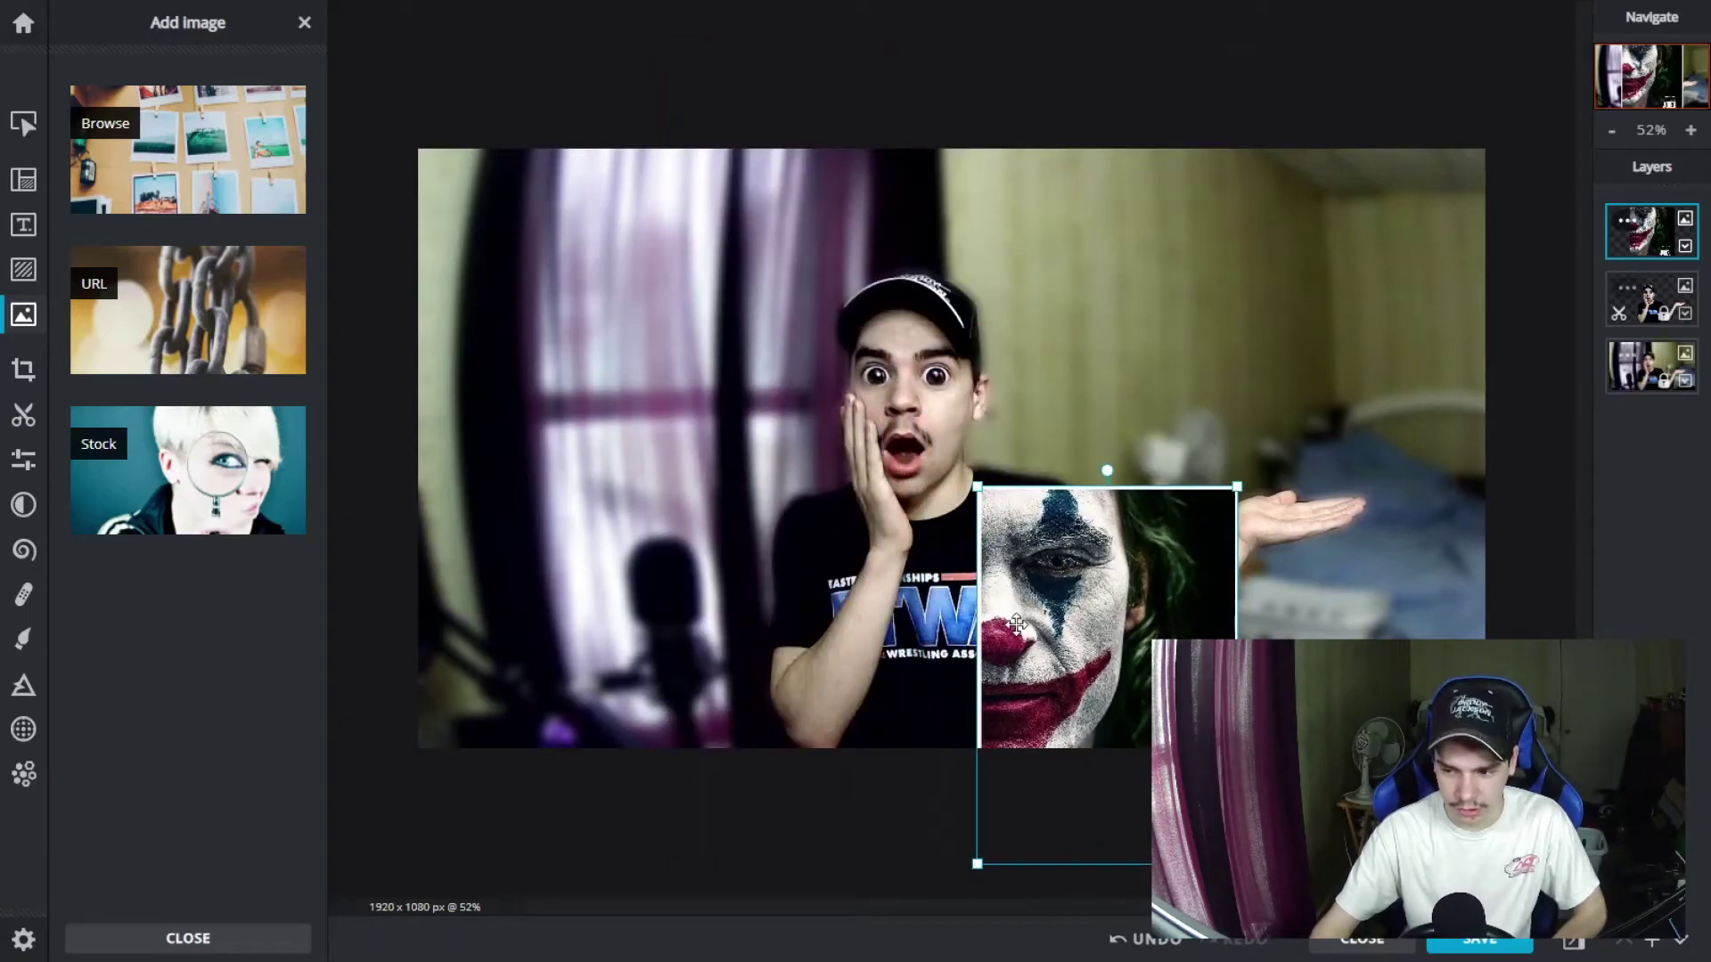
{"action": "left_click_drag", "start_coordinate": [981, 496], "coordinate": [1015, 538]}
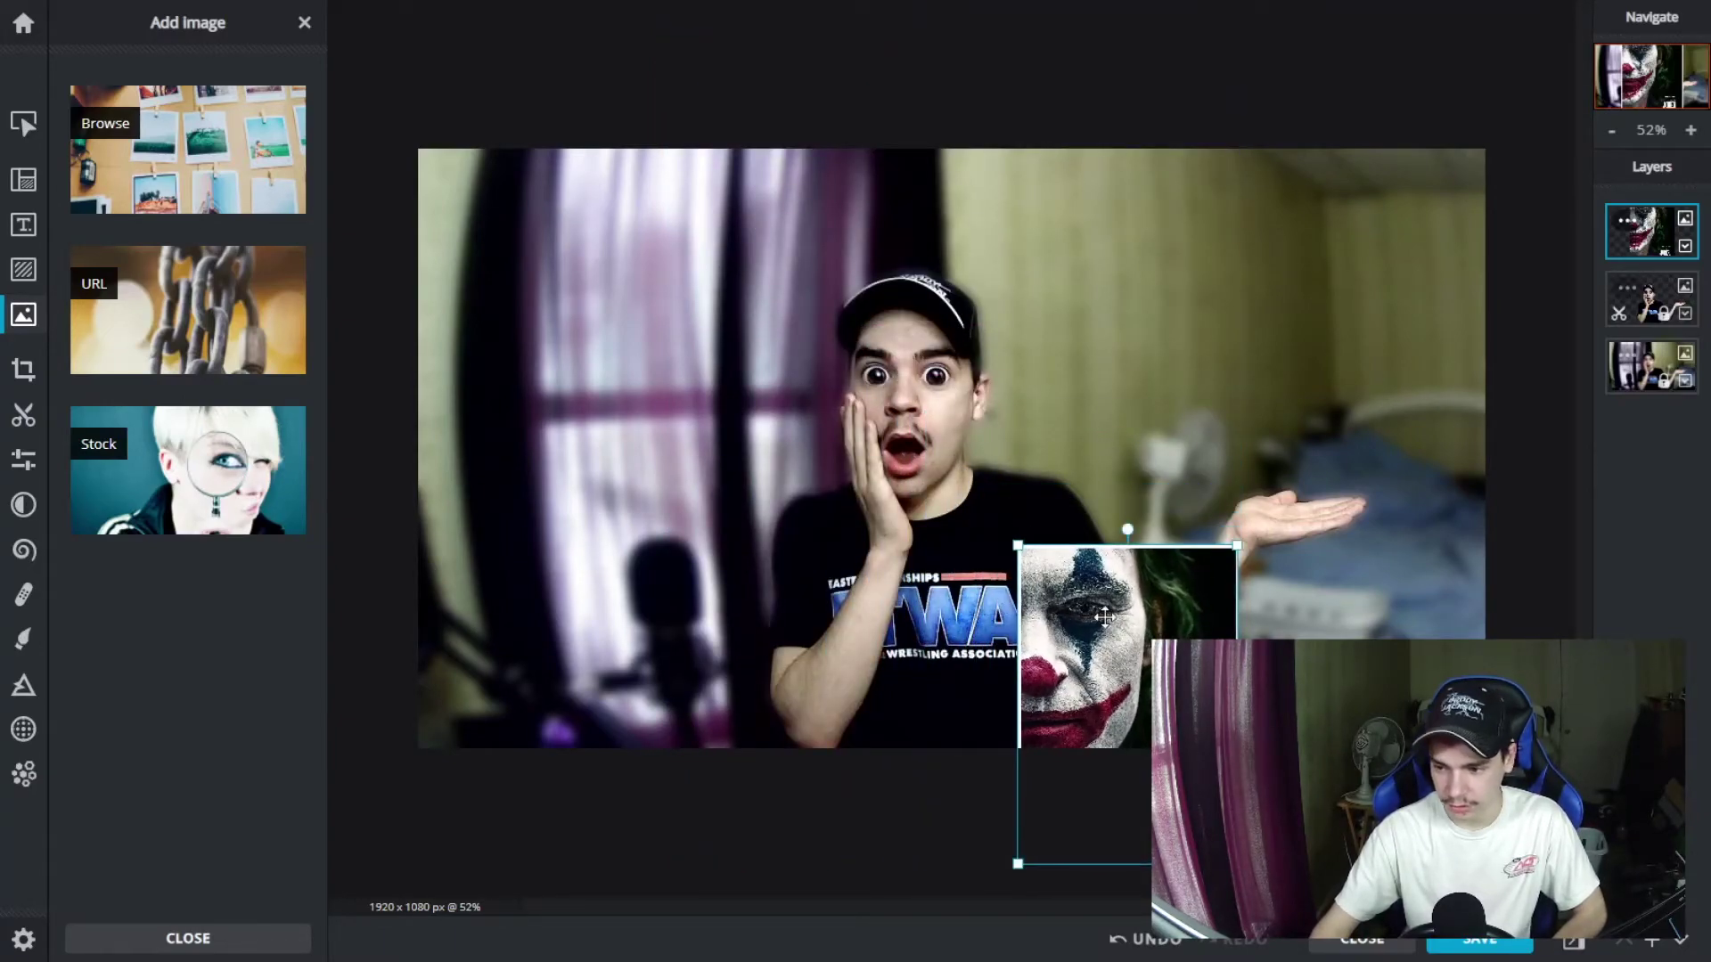
{"action": "left_click_drag", "start_coordinate": [1142, 722], "coordinate": [1303, 342]}
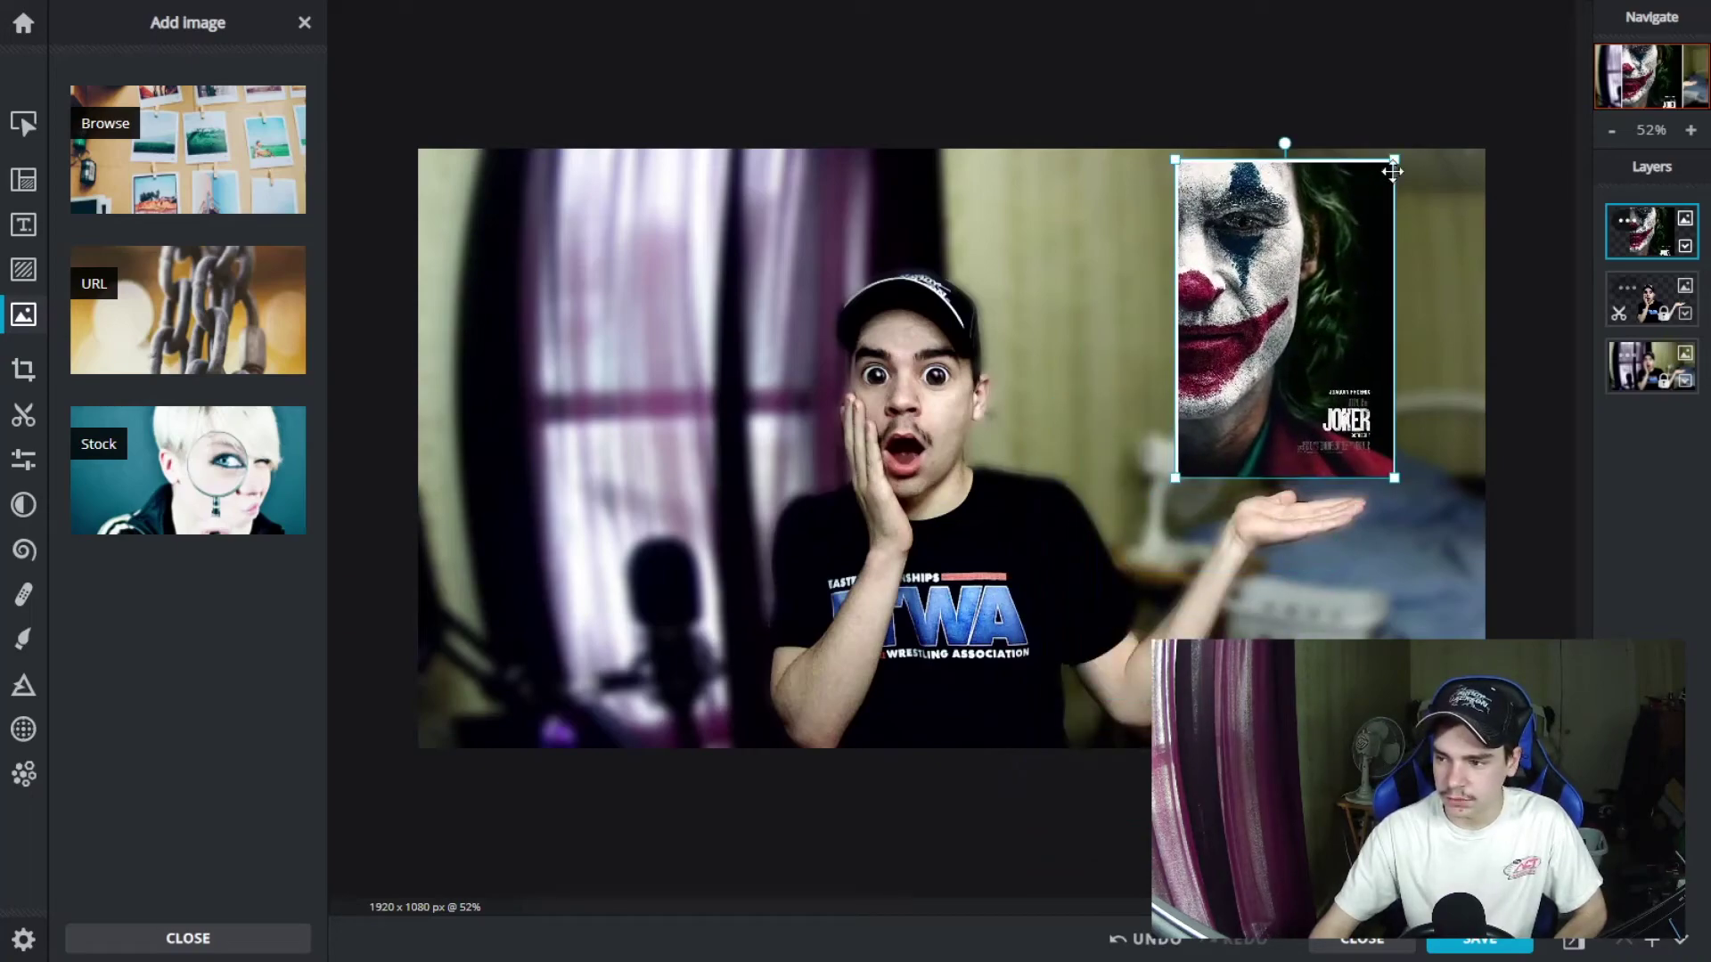
{"action": "left_click_drag", "start_coordinate": [1392, 168], "coordinate": [1364, 190]}
{"action": "left_click_drag", "start_coordinate": [1274, 436], "coordinate": [1303, 430]}
{"action": "left_click", "coordinate": [1651, 365]}
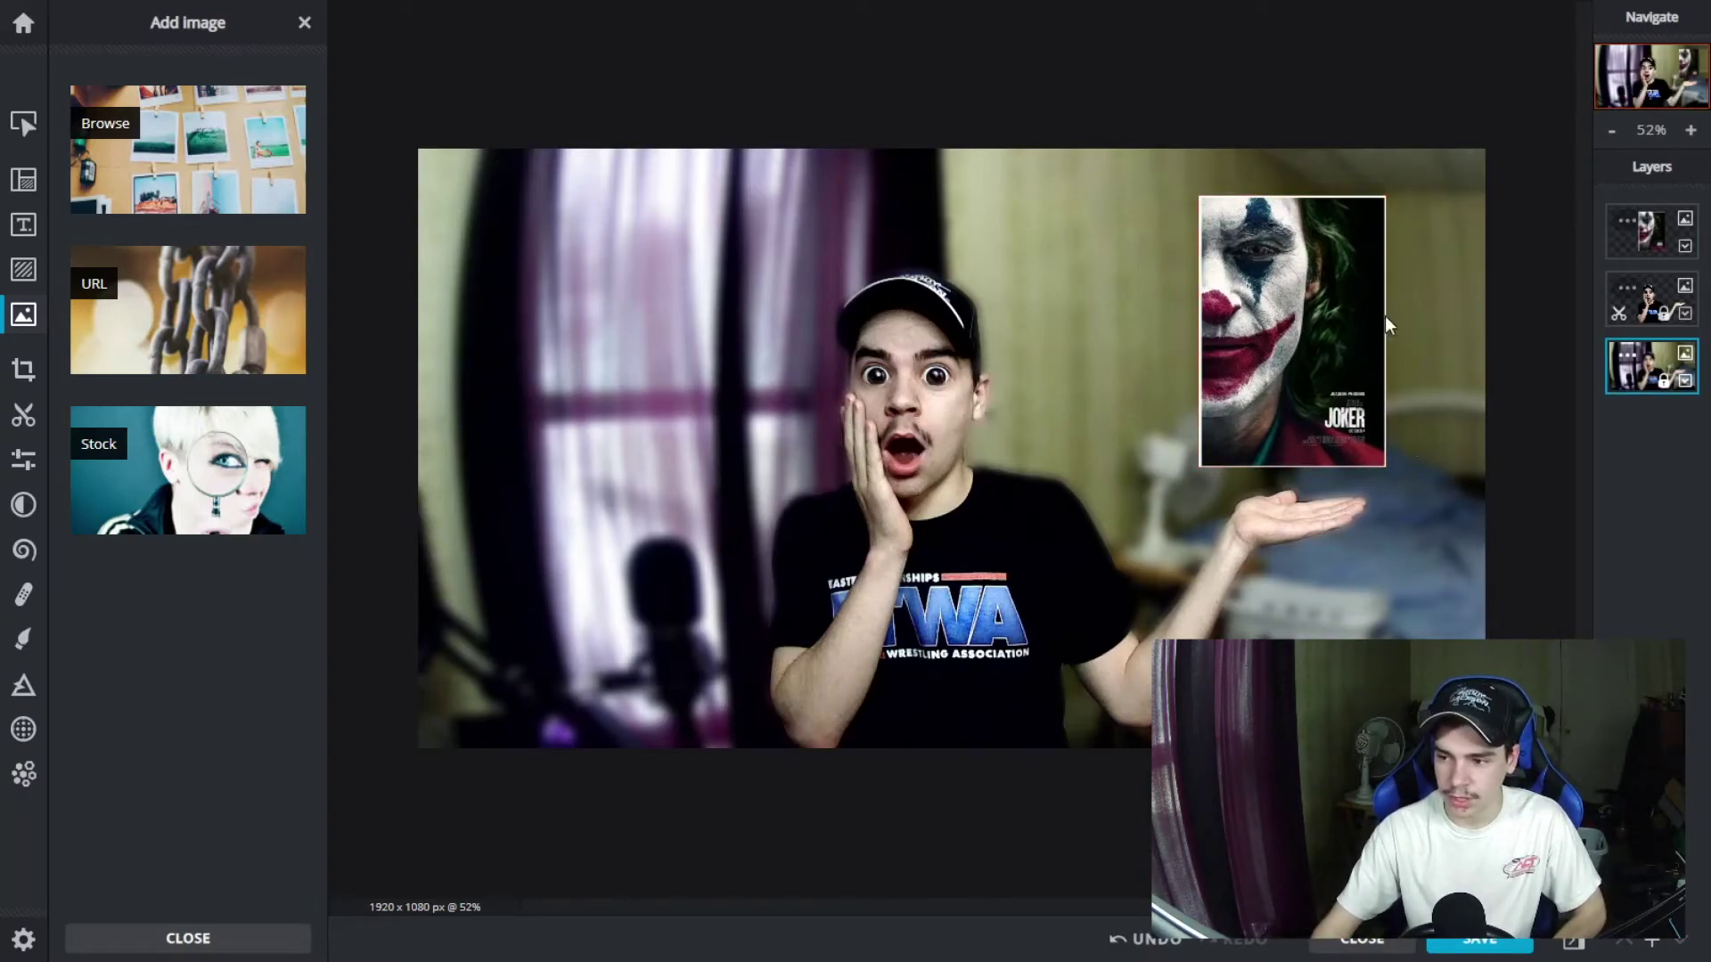
{"action": "left_click_drag", "start_coordinate": [1381, 470], "coordinate": [1384, 469]}
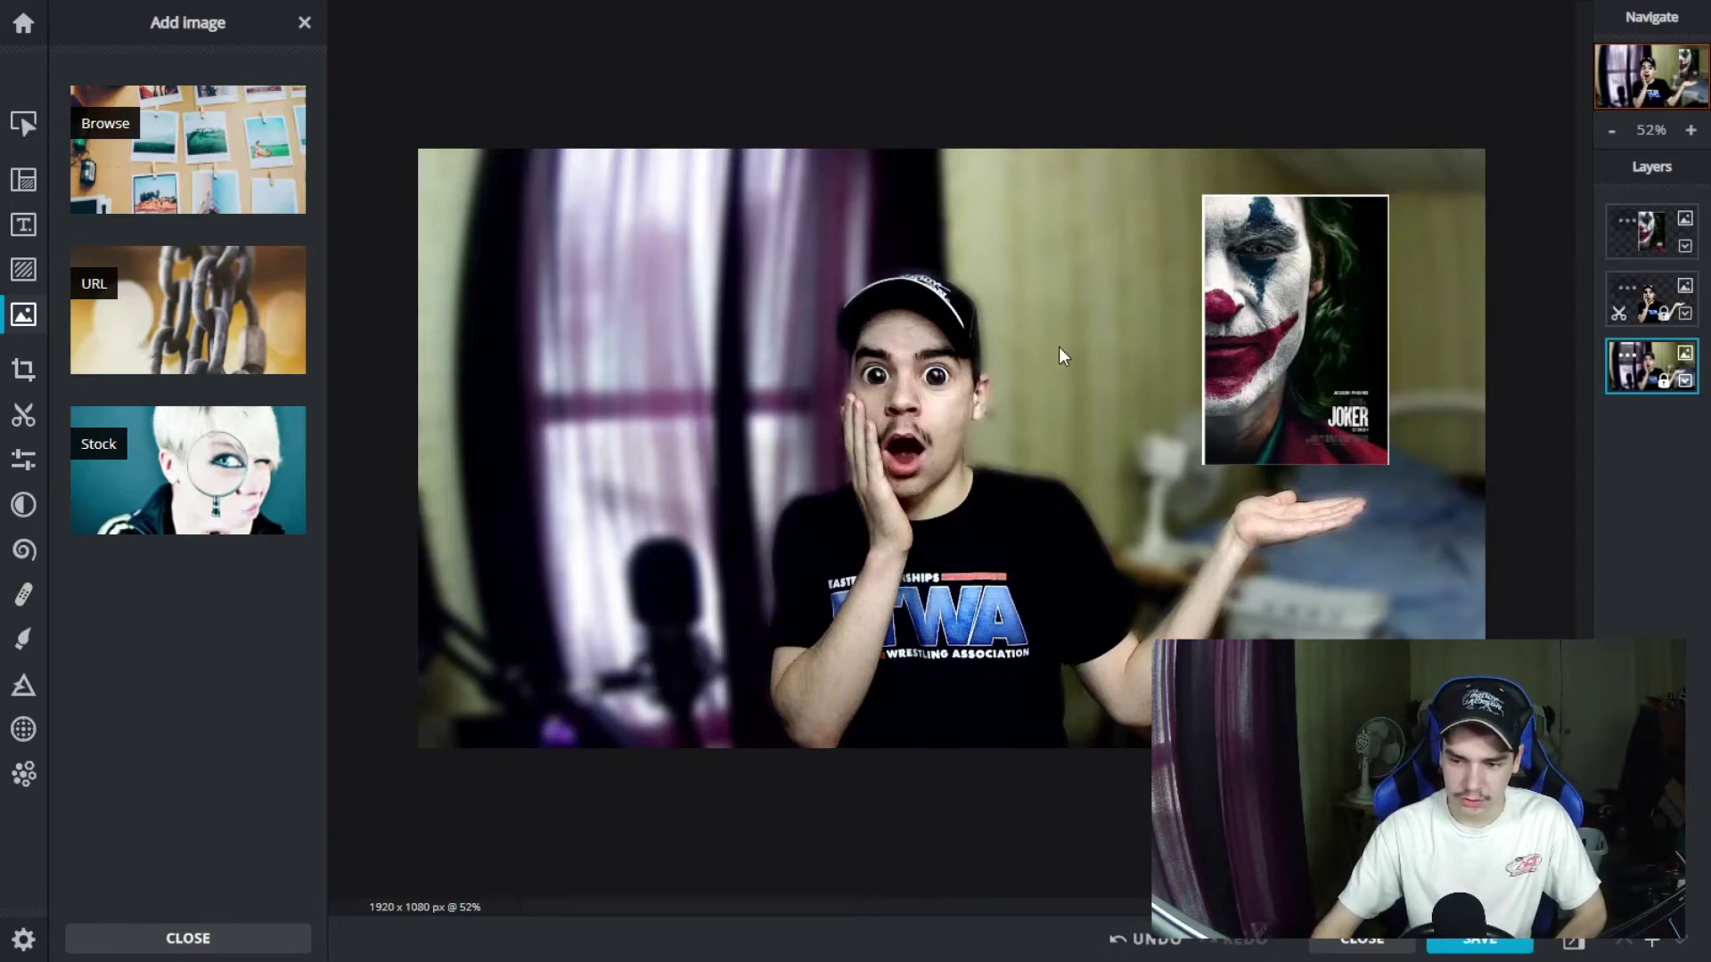
Lock the position of the Joker poster layer
{"action": "left_click", "coordinate": [1631, 229]}
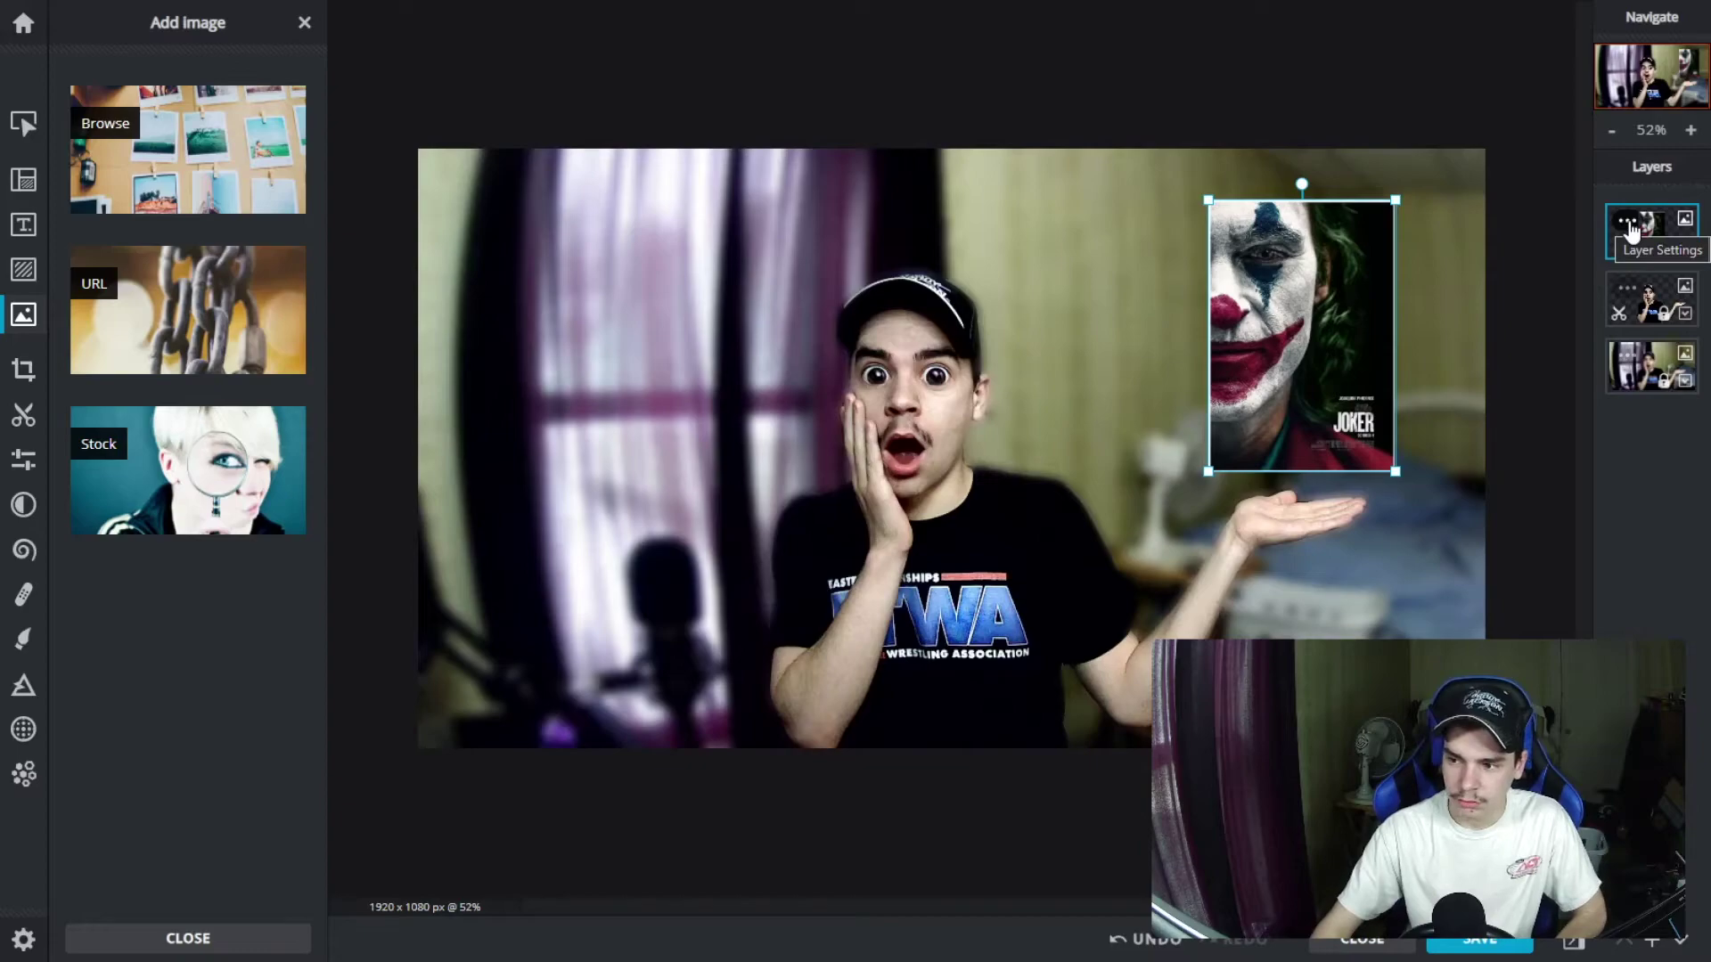
{"action": "left_click", "coordinate": [1631, 230]}
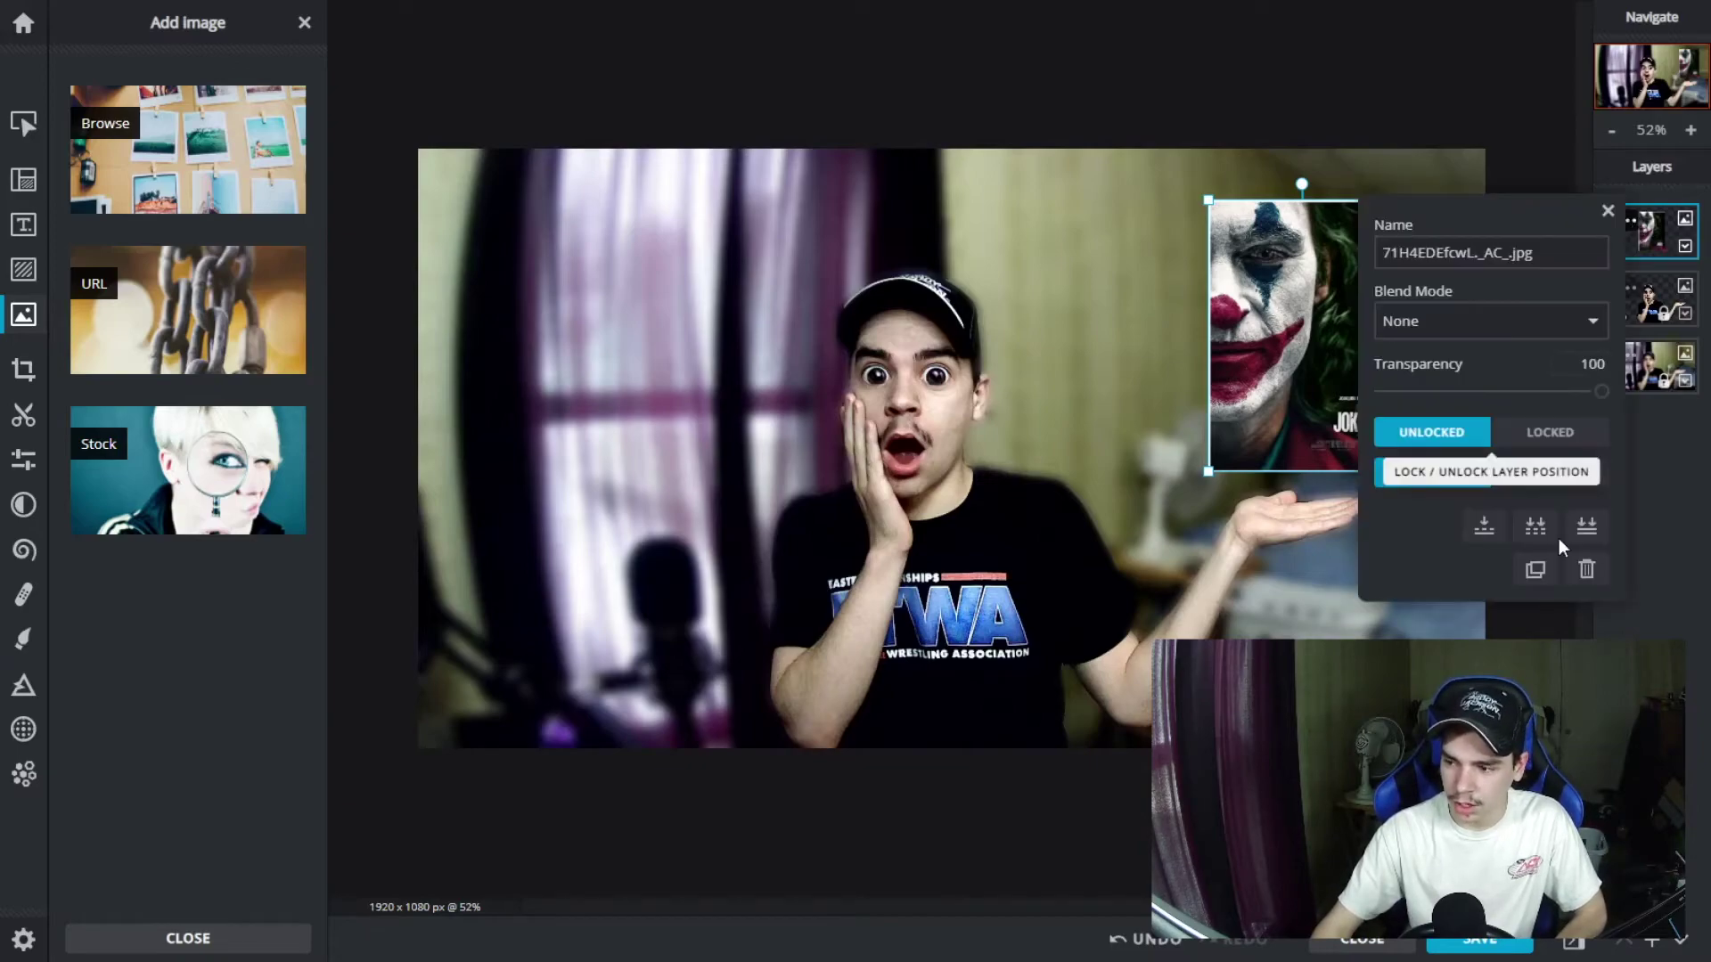
{"action": "left_click", "coordinate": [1532, 433]}
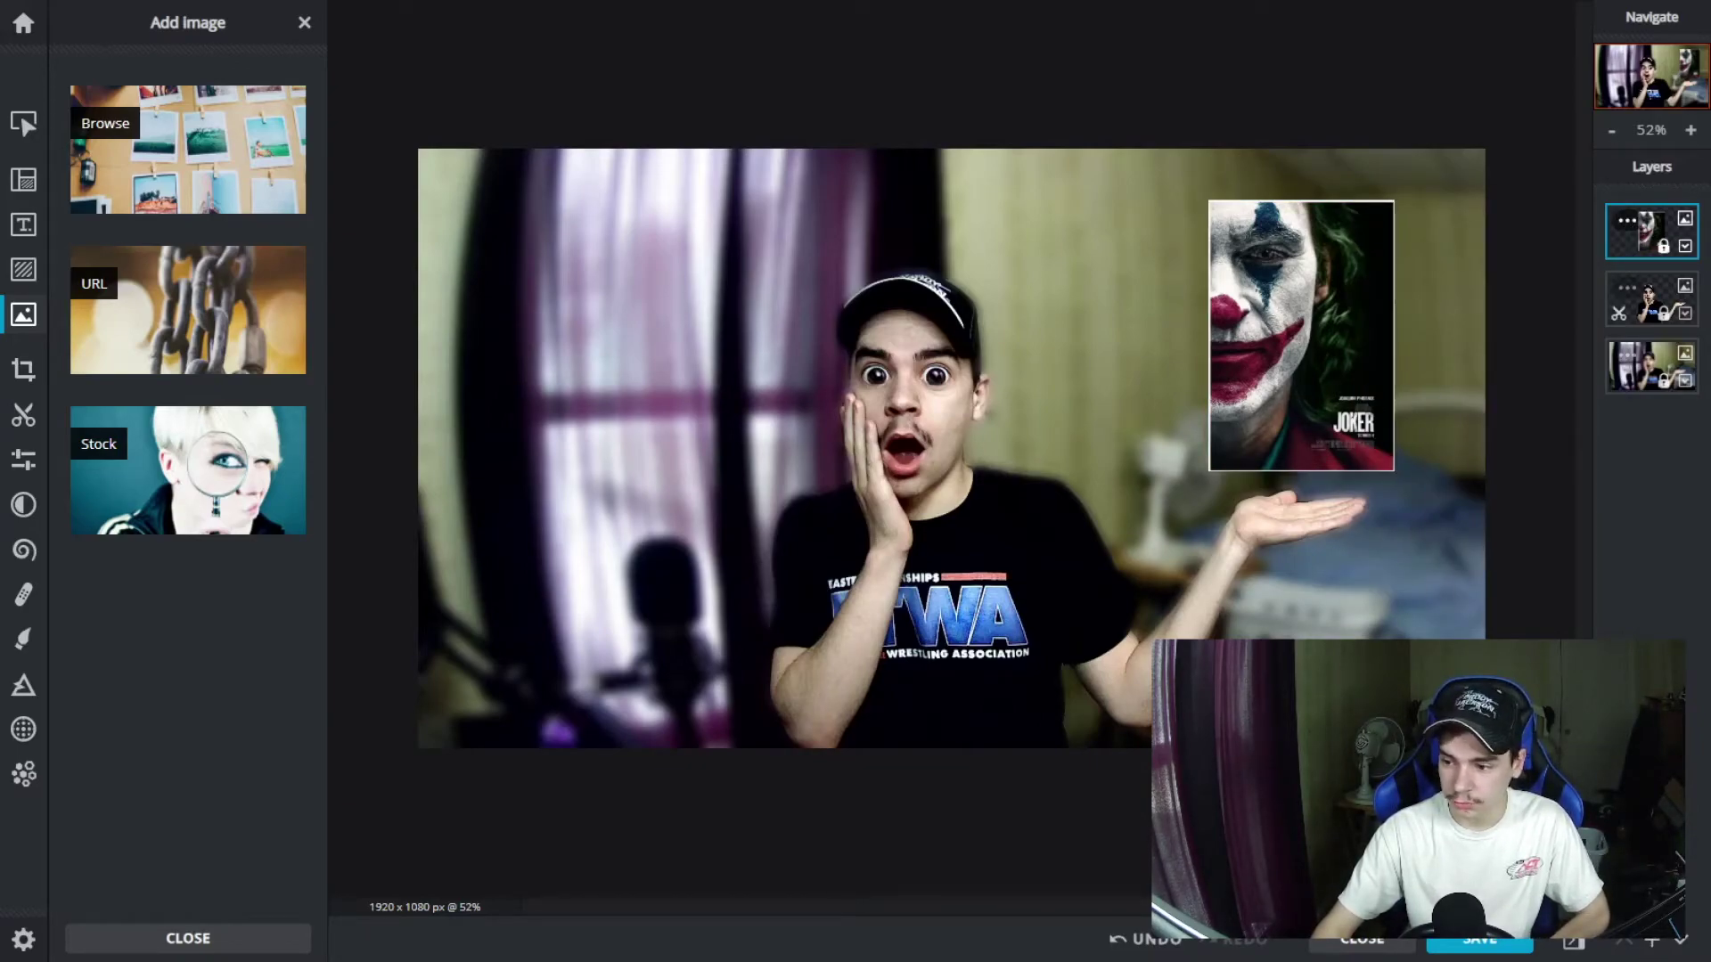
Add an empty layer above the Joker poster and bring up the Draw tool with the rectangle shape
{"action": "left_click", "coordinate": [1663, 950]}
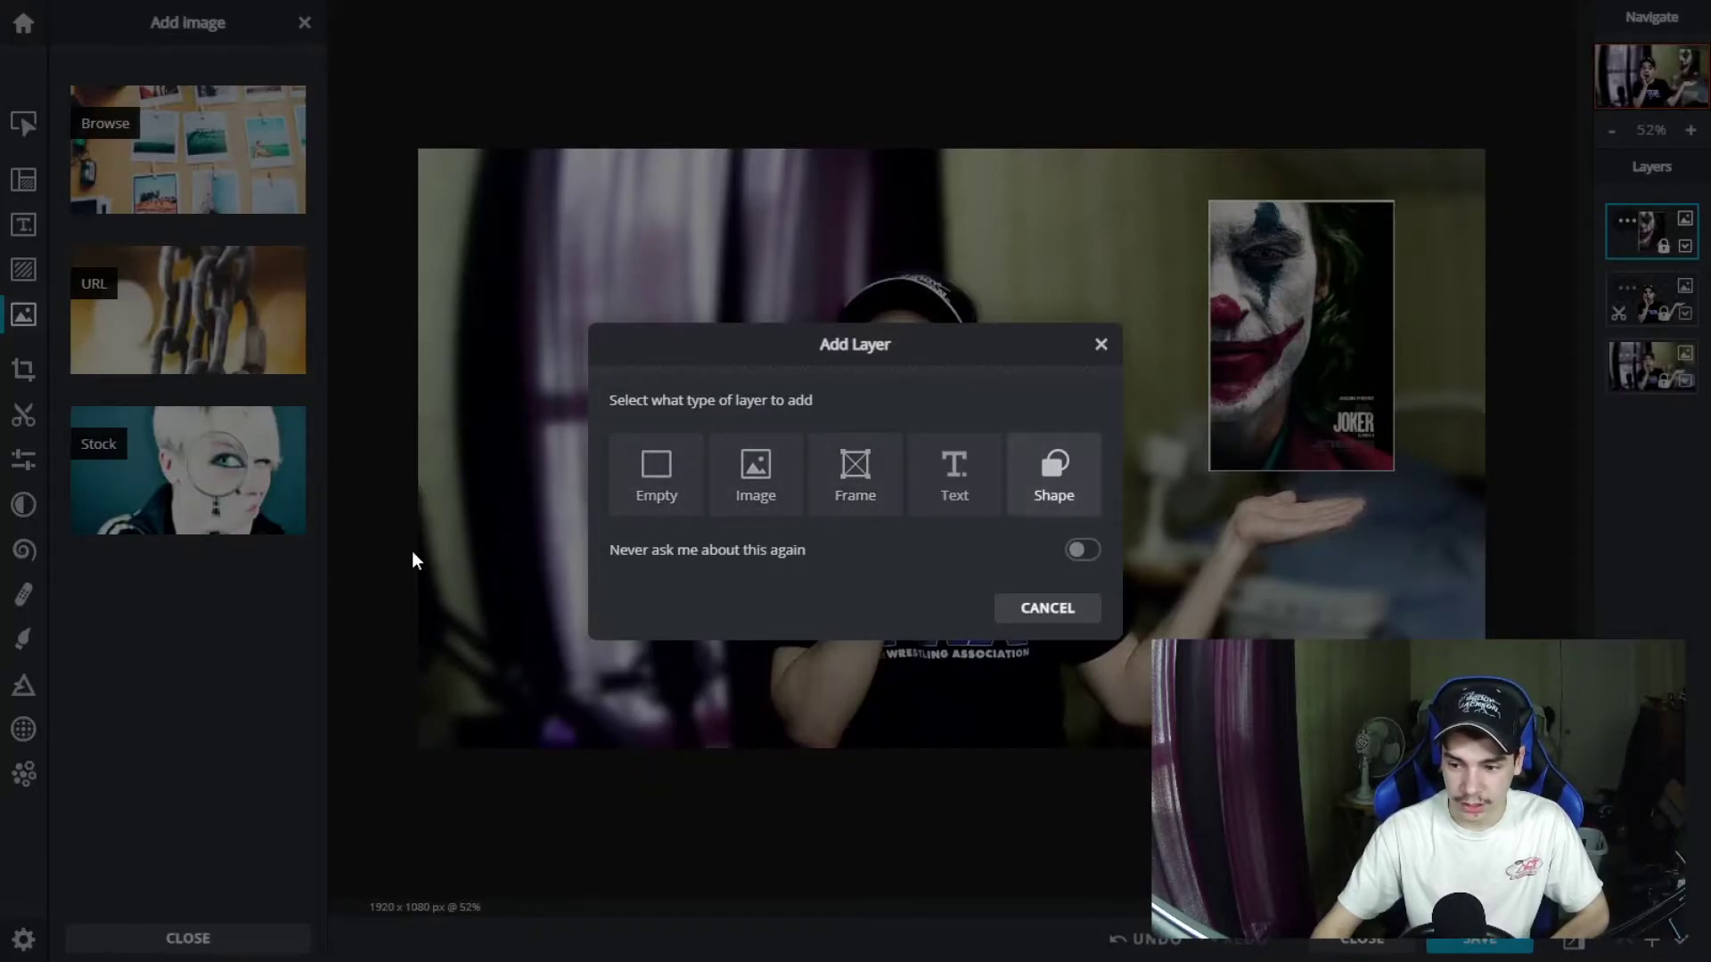
{"action": "left_click", "coordinate": [647, 485]}
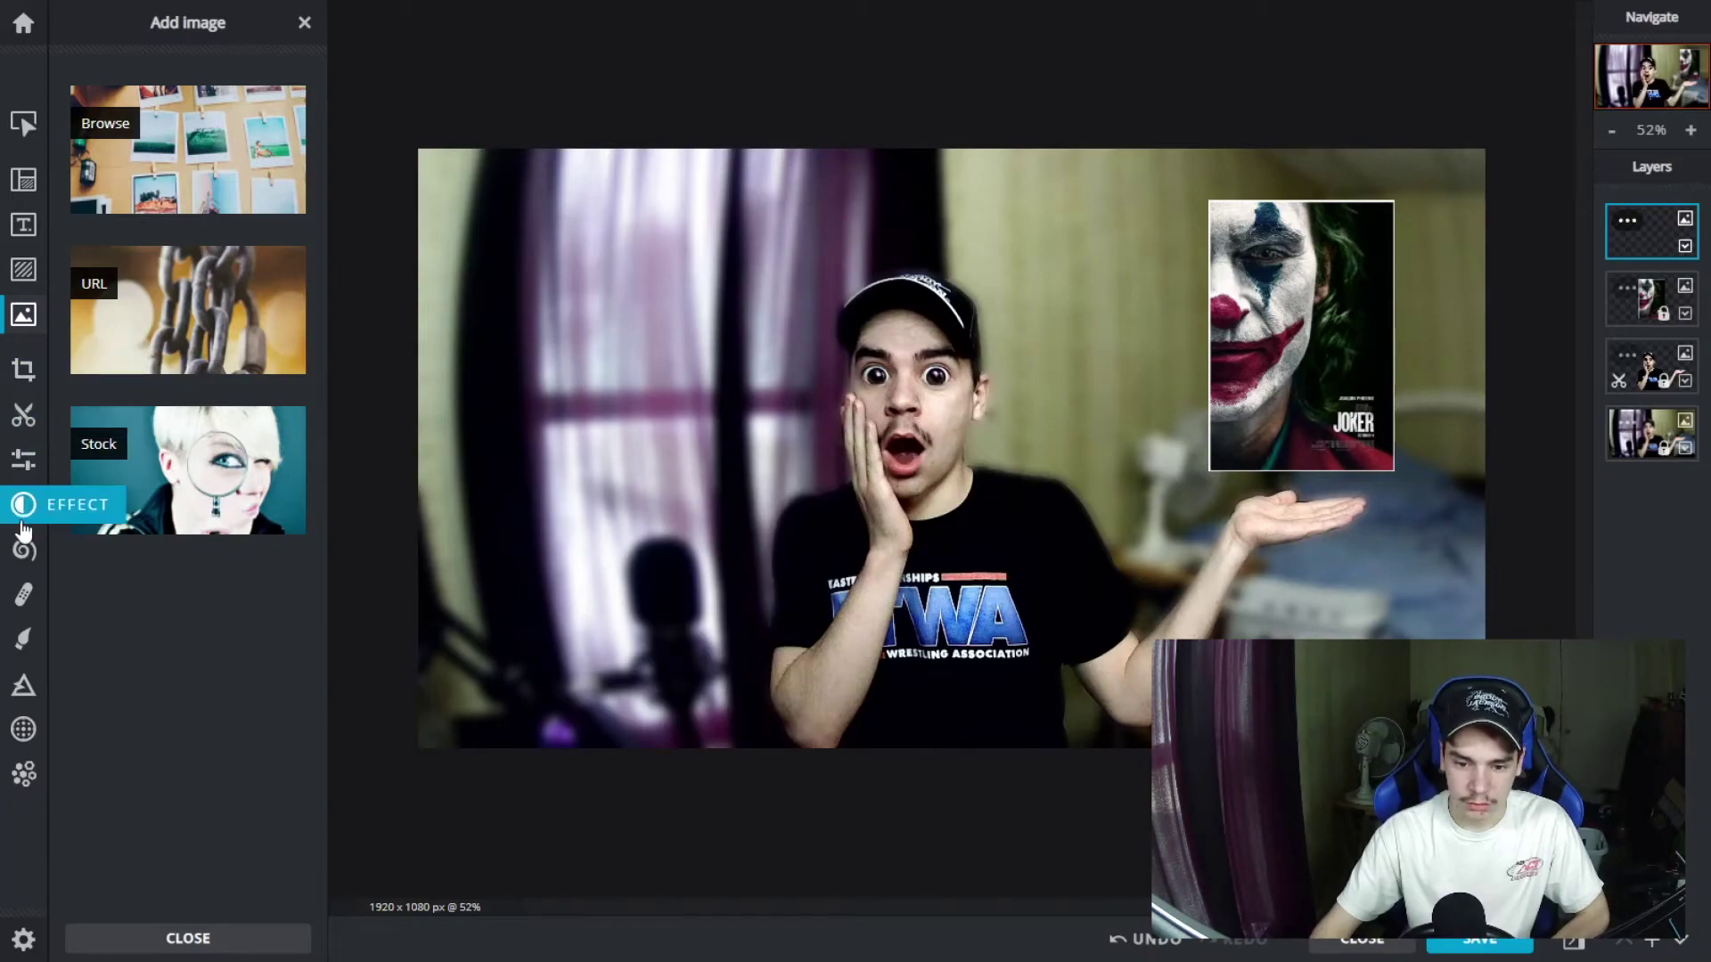
{"action": "left_click", "coordinate": [24, 639]}
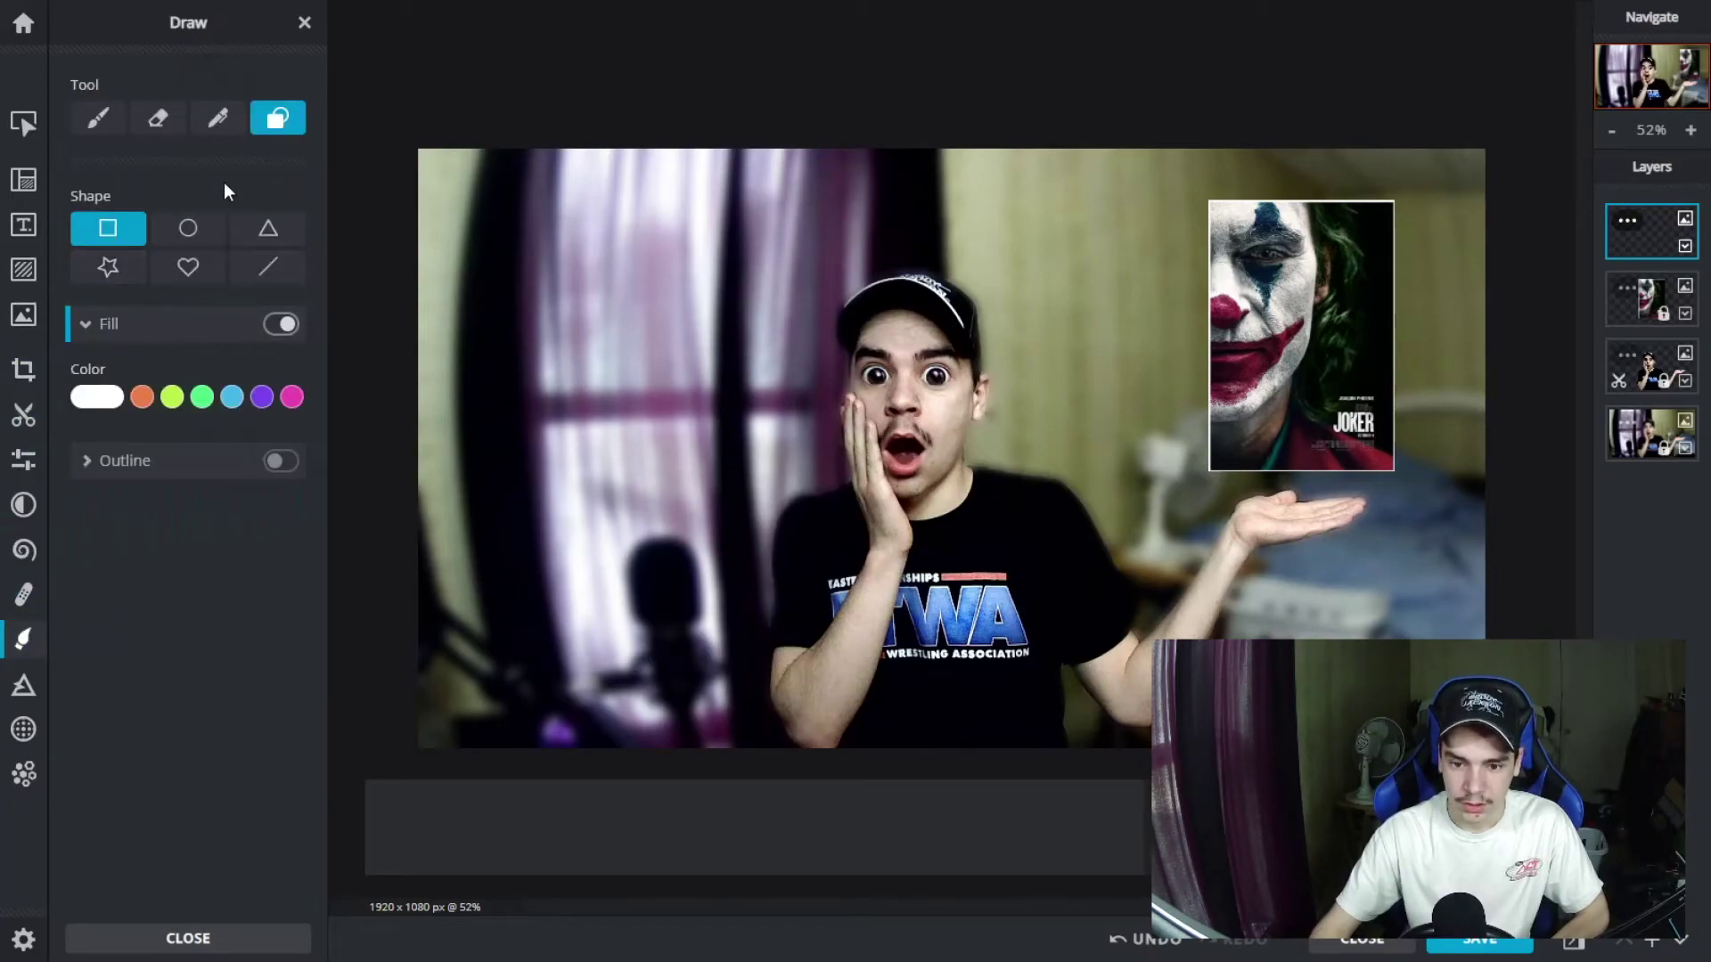
{"action": "left_click", "coordinate": [98, 397]}
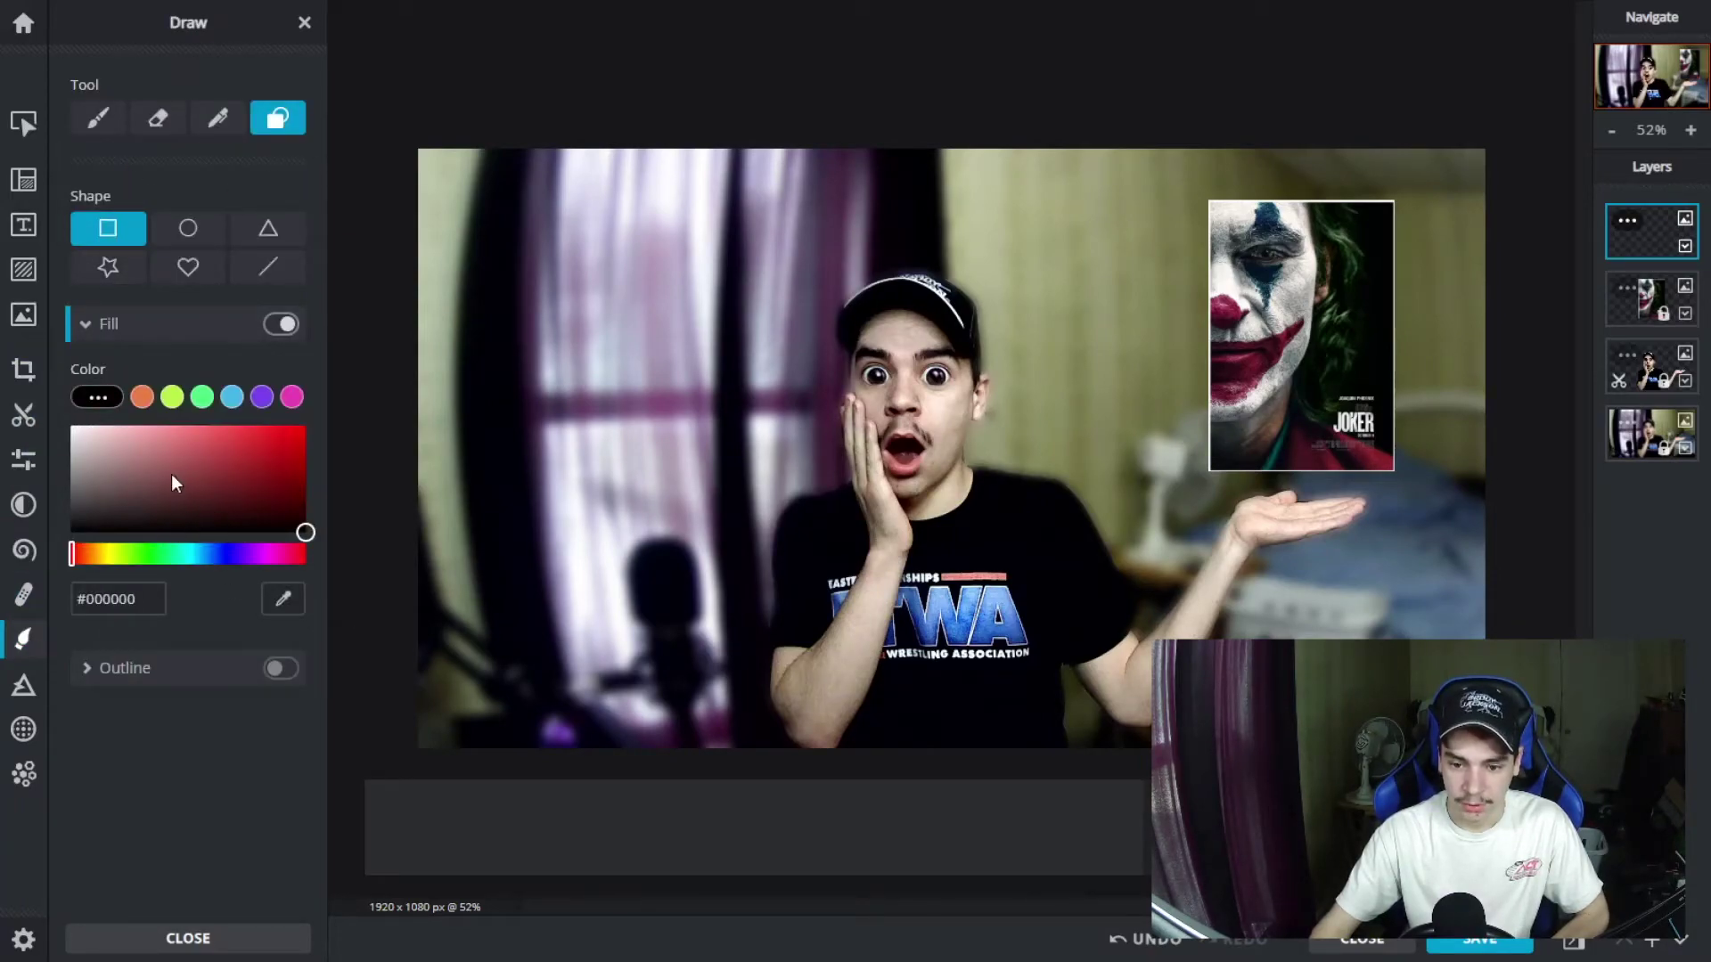
{"action": "left_click", "coordinate": [77, 324]}
{"action": "left_click", "coordinate": [77, 325]}
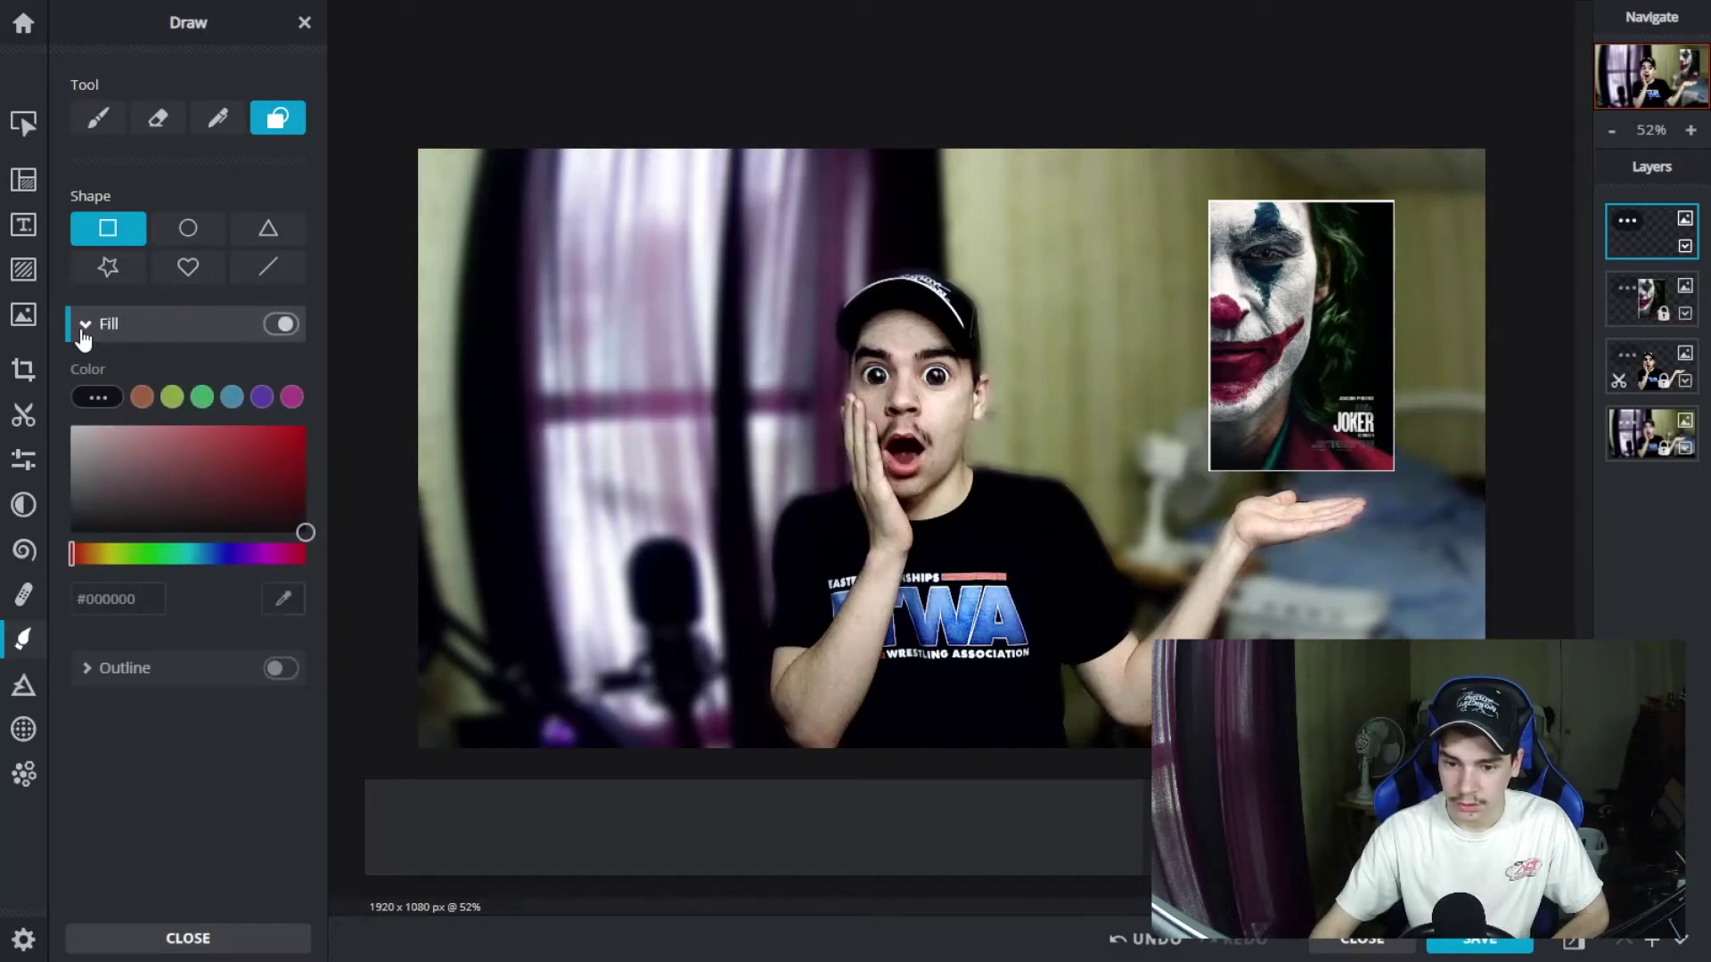
{"action": "left_click", "coordinate": [112, 331]}
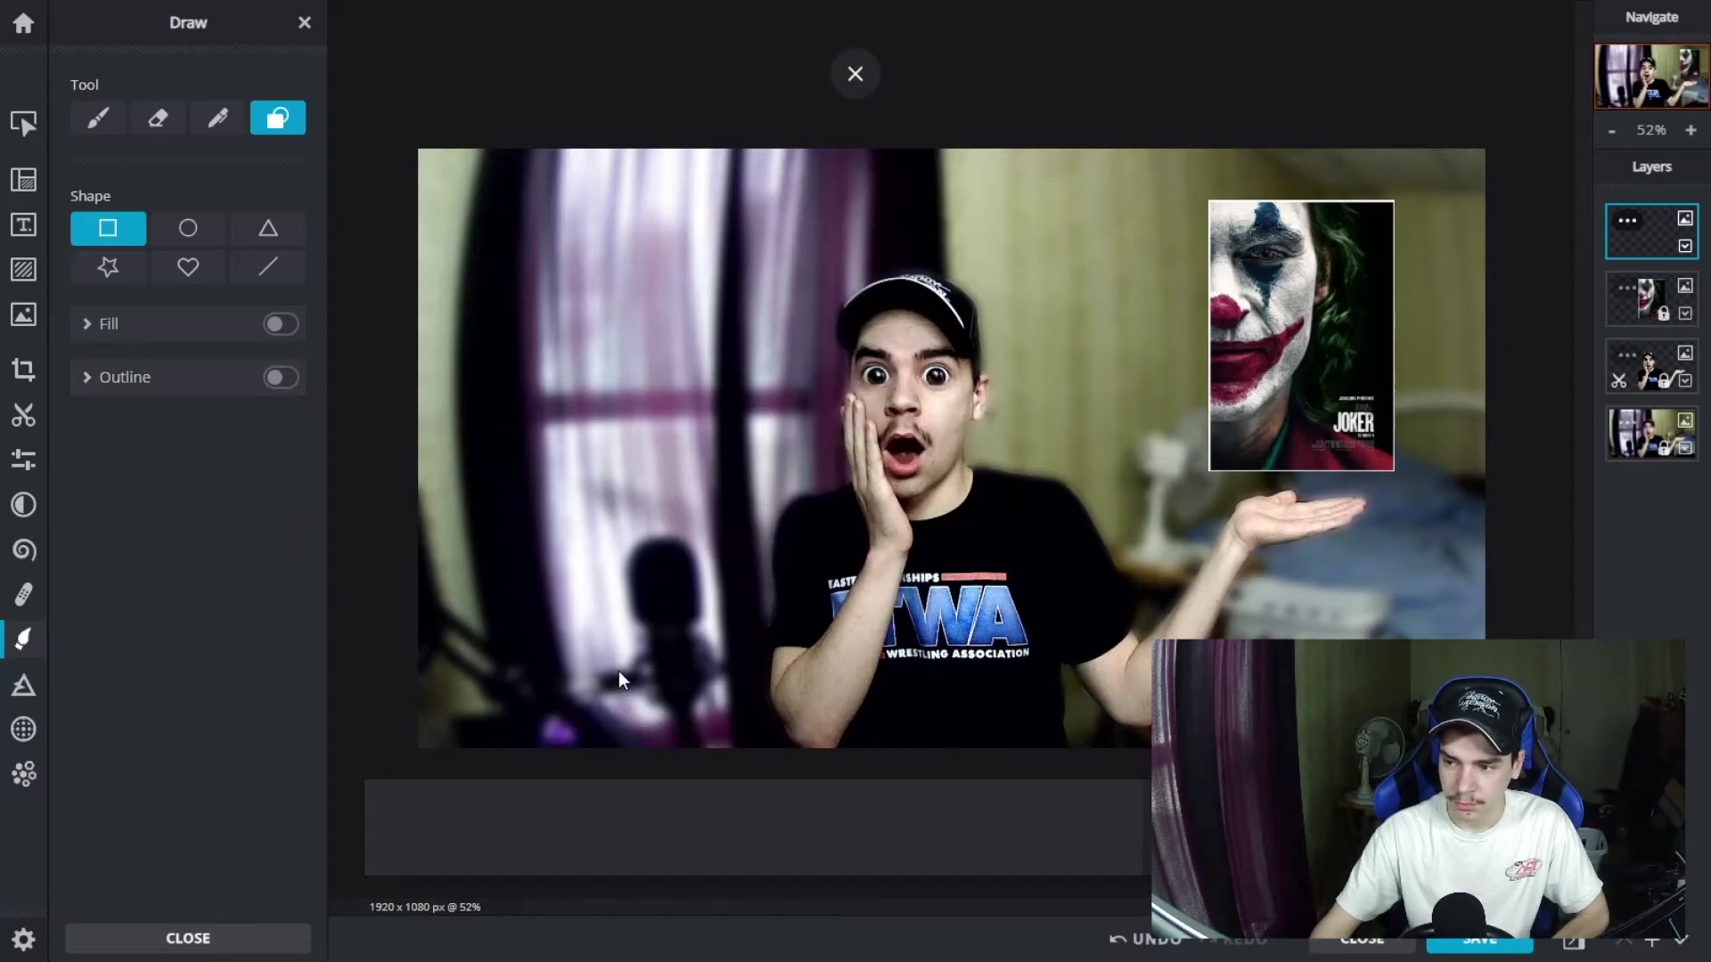
{"action": "left_click", "coordinate": [280, 324]}
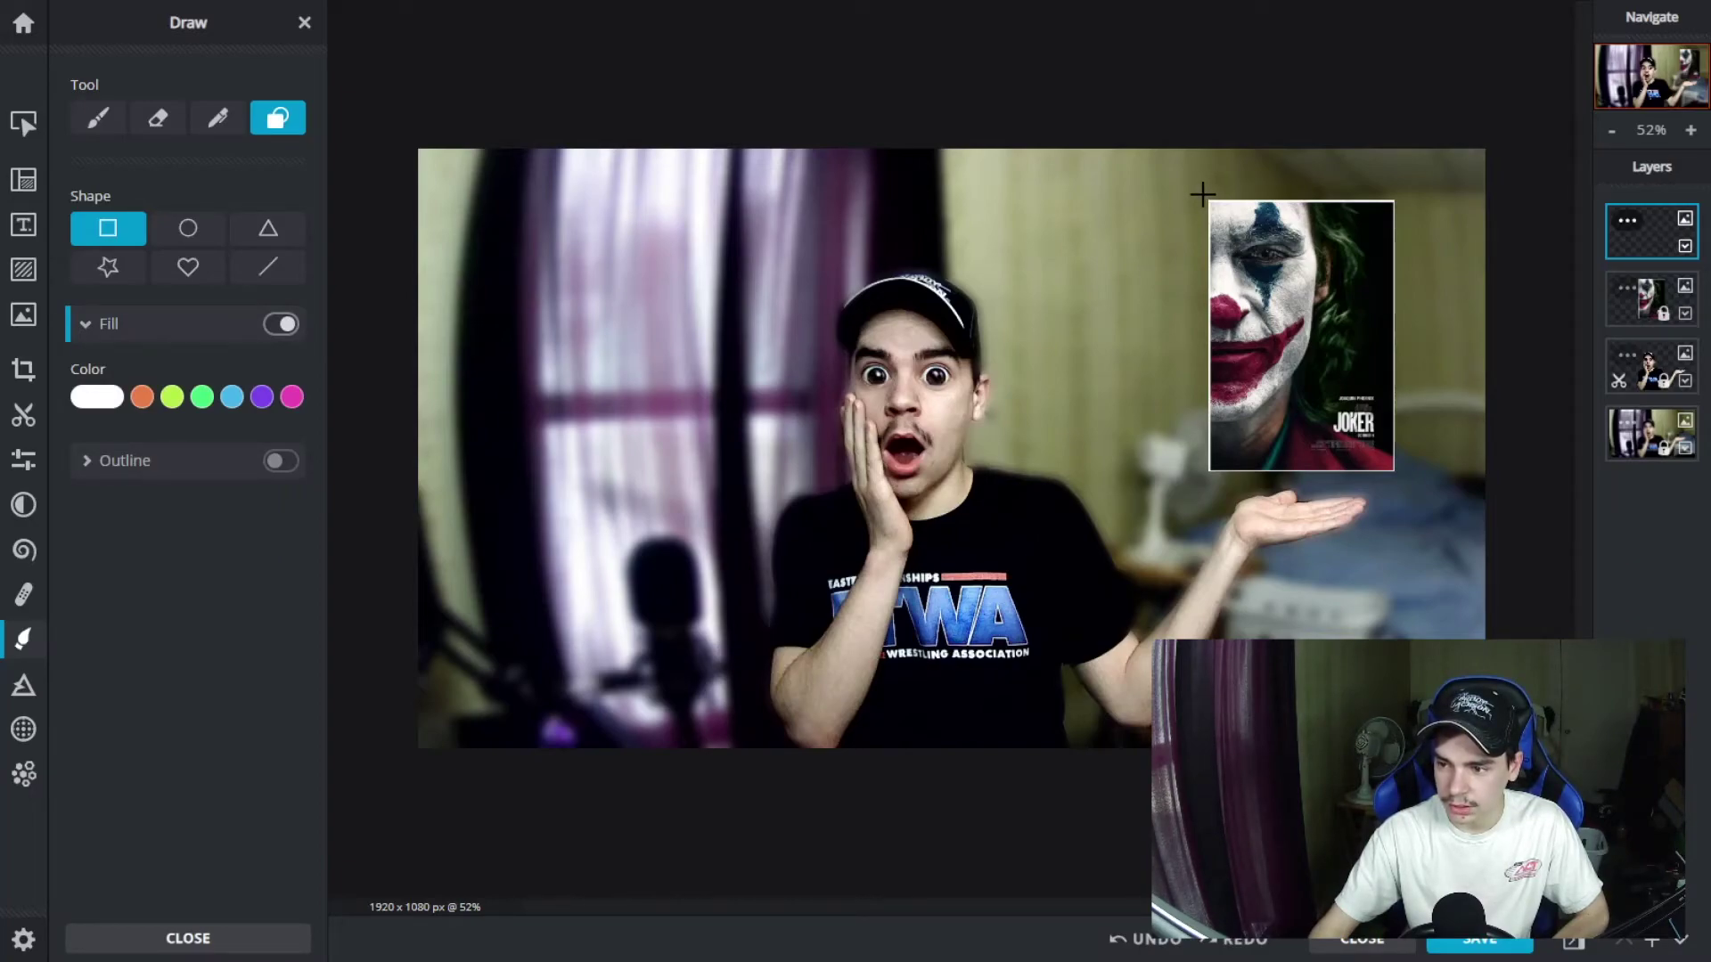
Draw a white filled rectangle slightly larger than the Joker poster over it and stack its layer directly beneath the poster
{"action": "left_click_drag", "start_coordinate": [1202, 195], "coordinate": [1398, 484]}
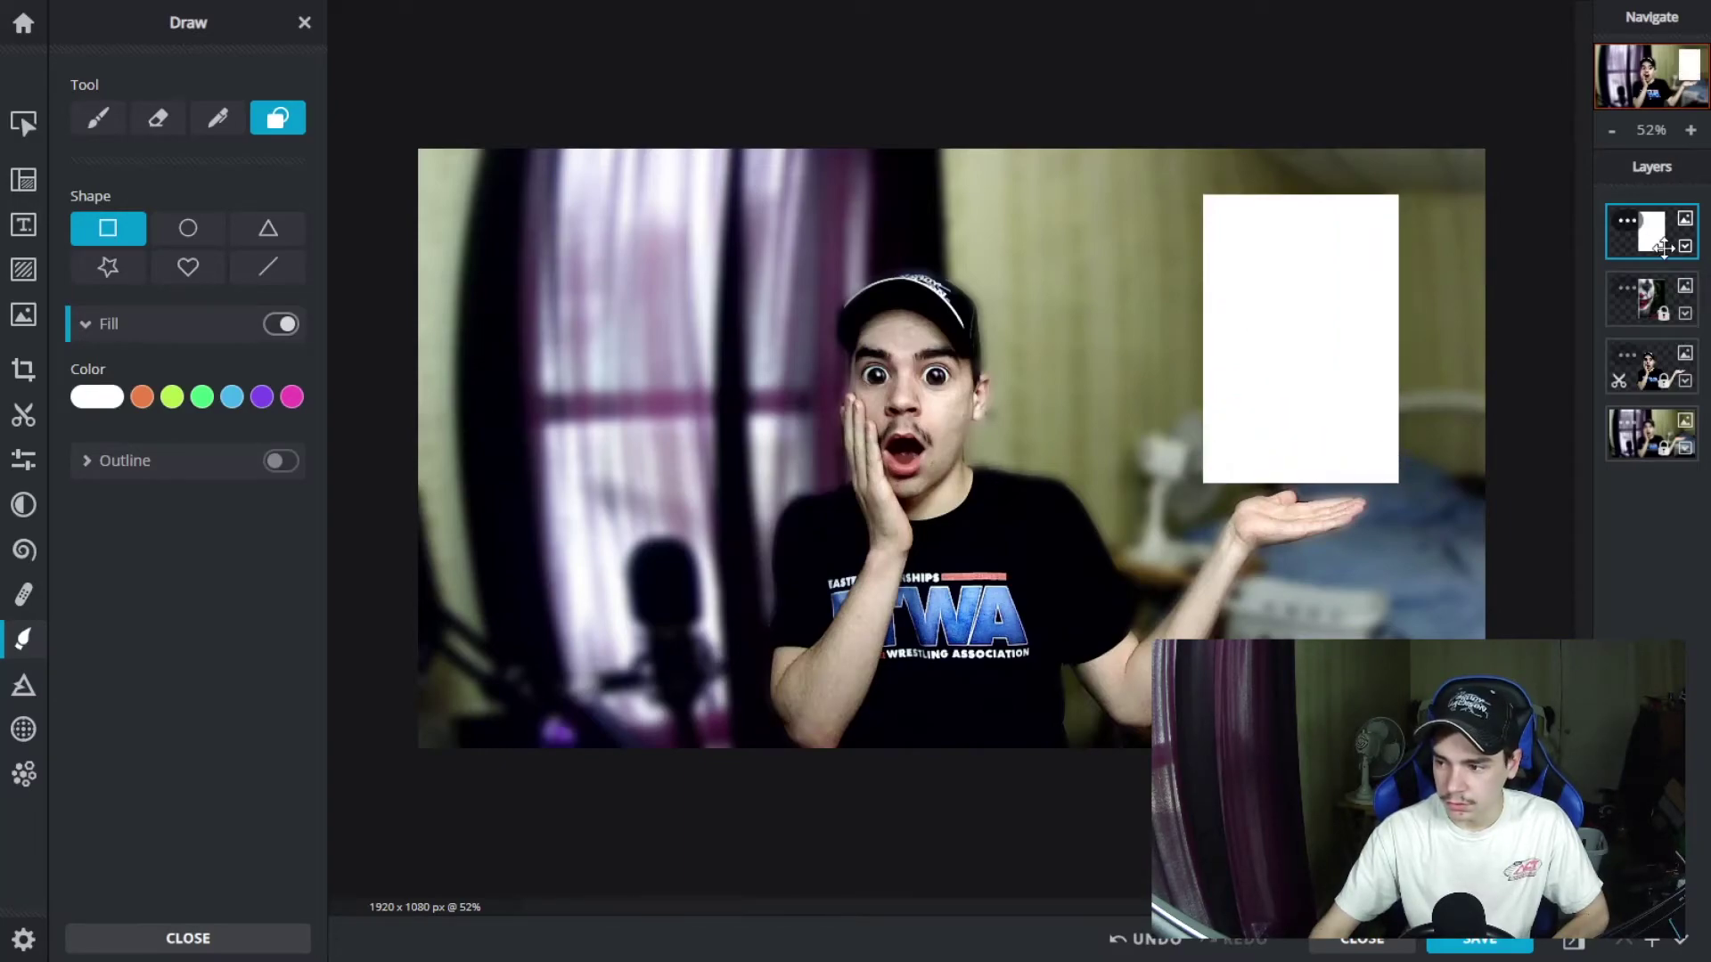
{"action": "left_click_drag", "start_coordinate": [1653, 233], "coordinate": [1660, 312]}
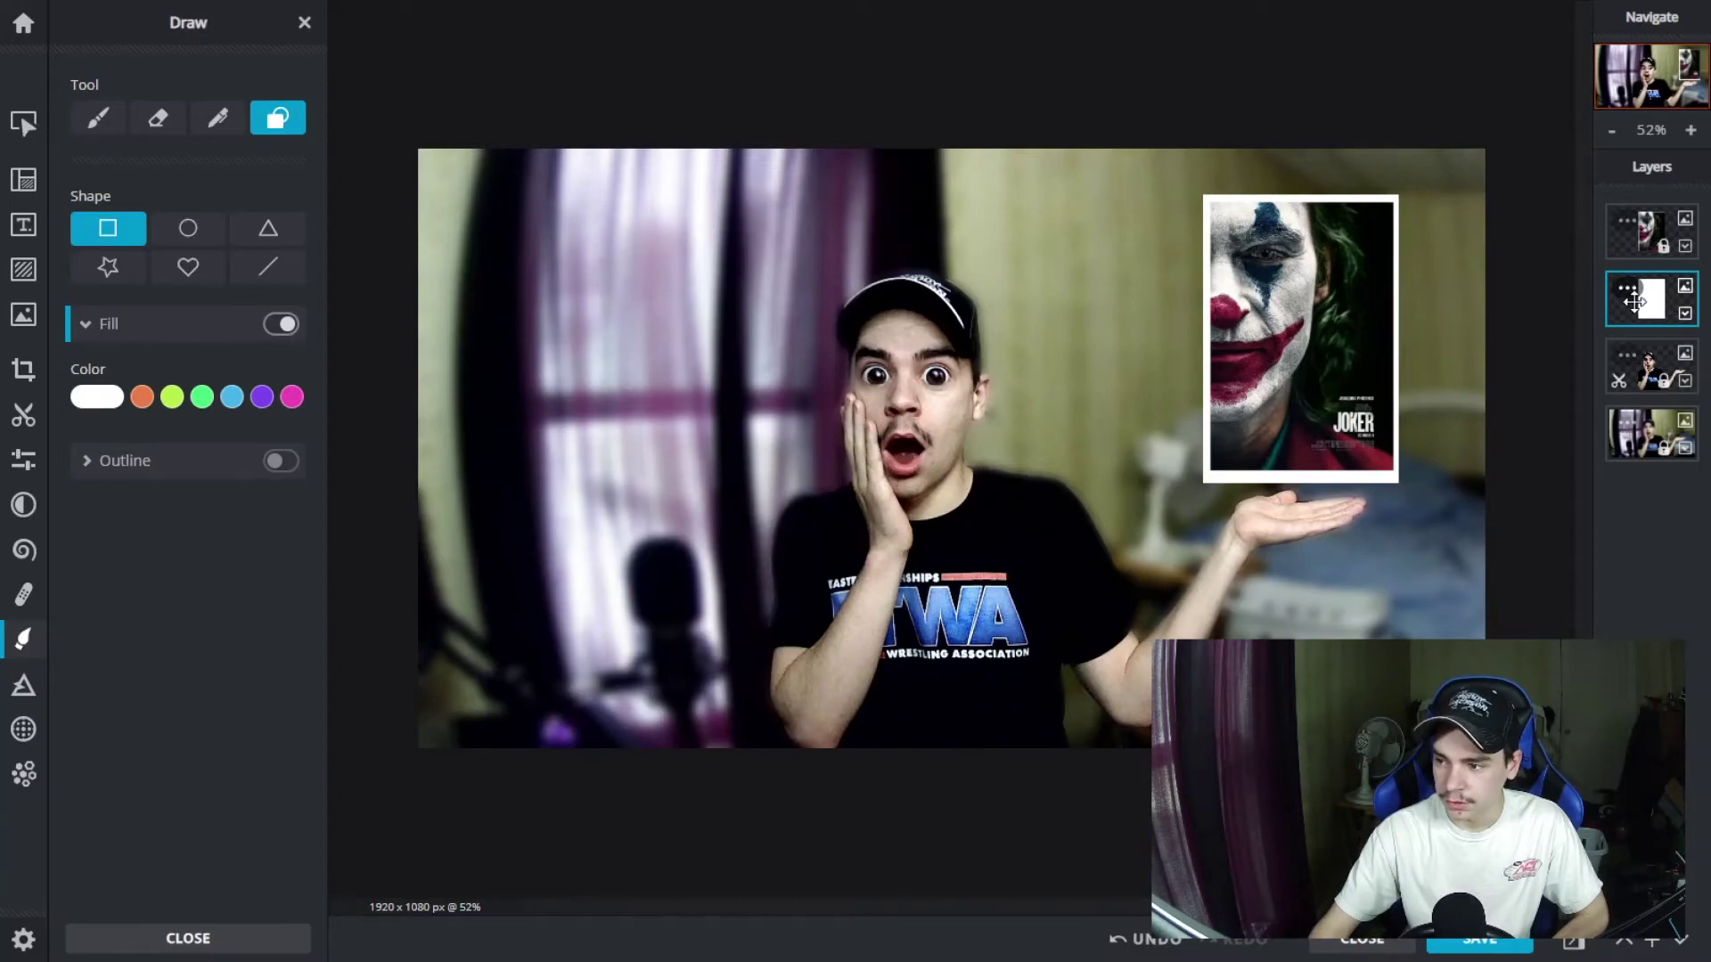
Nudge the white rectangle up slightly to even the border around the poster, and lock its layer
{"action": "left_click", "coordinate": [23, 313]}
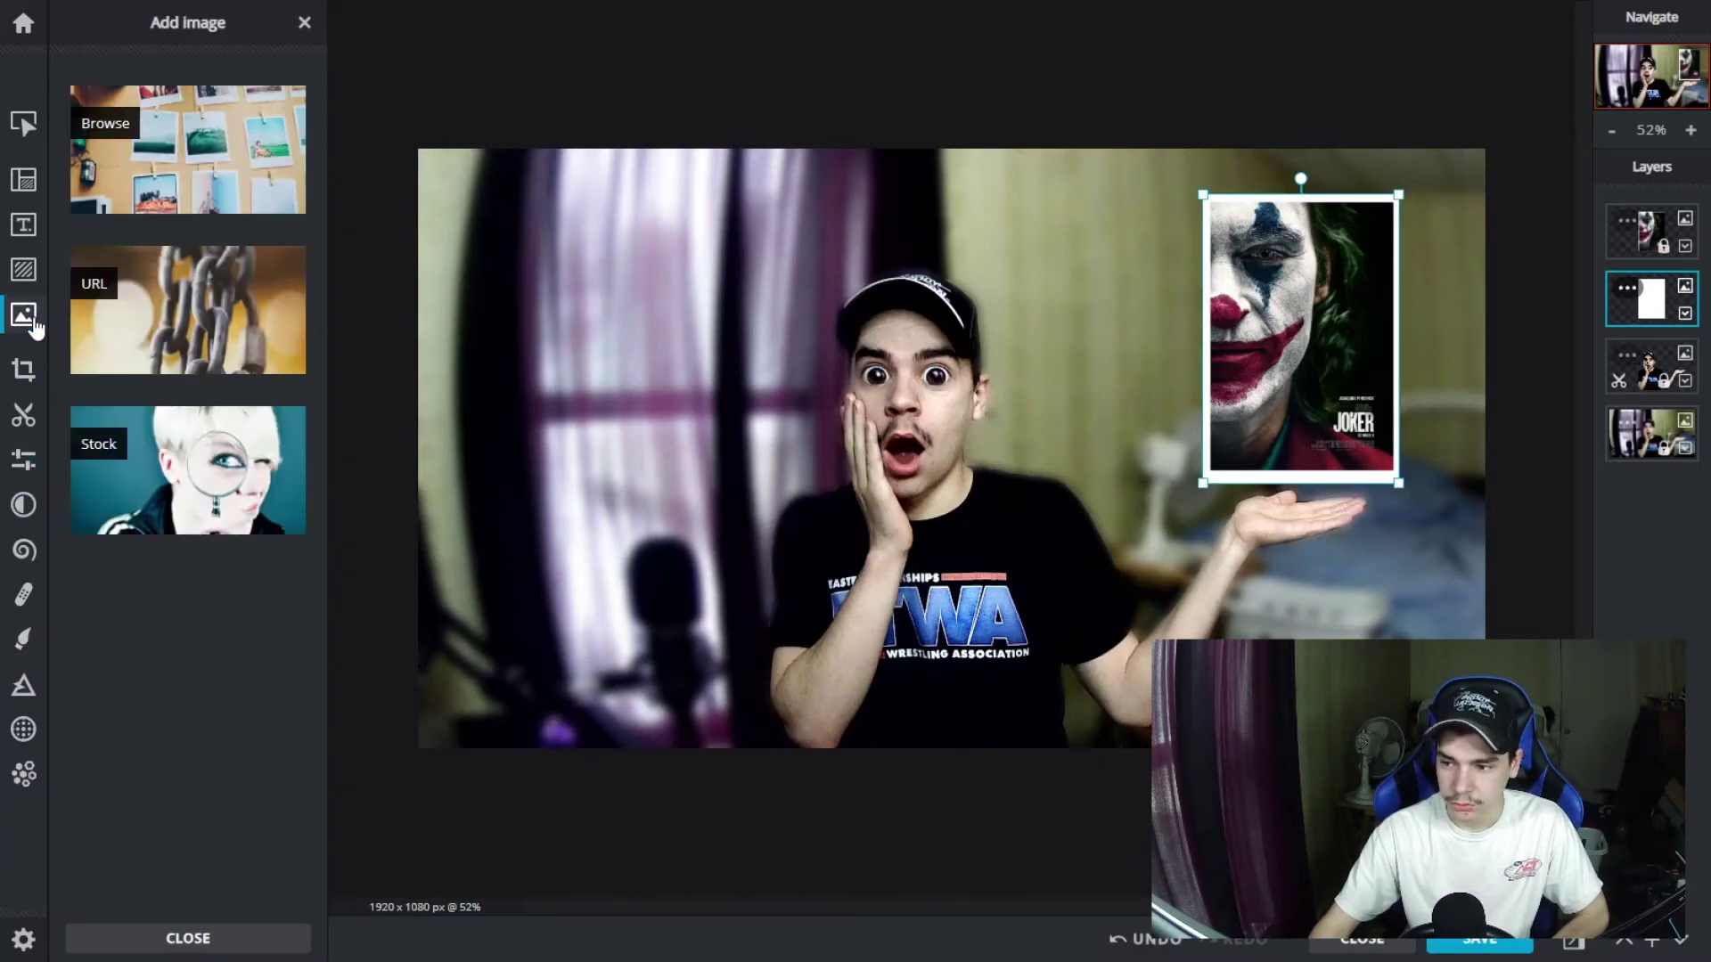
{"action": "left_click_drag", "start_coordinate": [1352, 299], "coordinate": [1351, 293]}
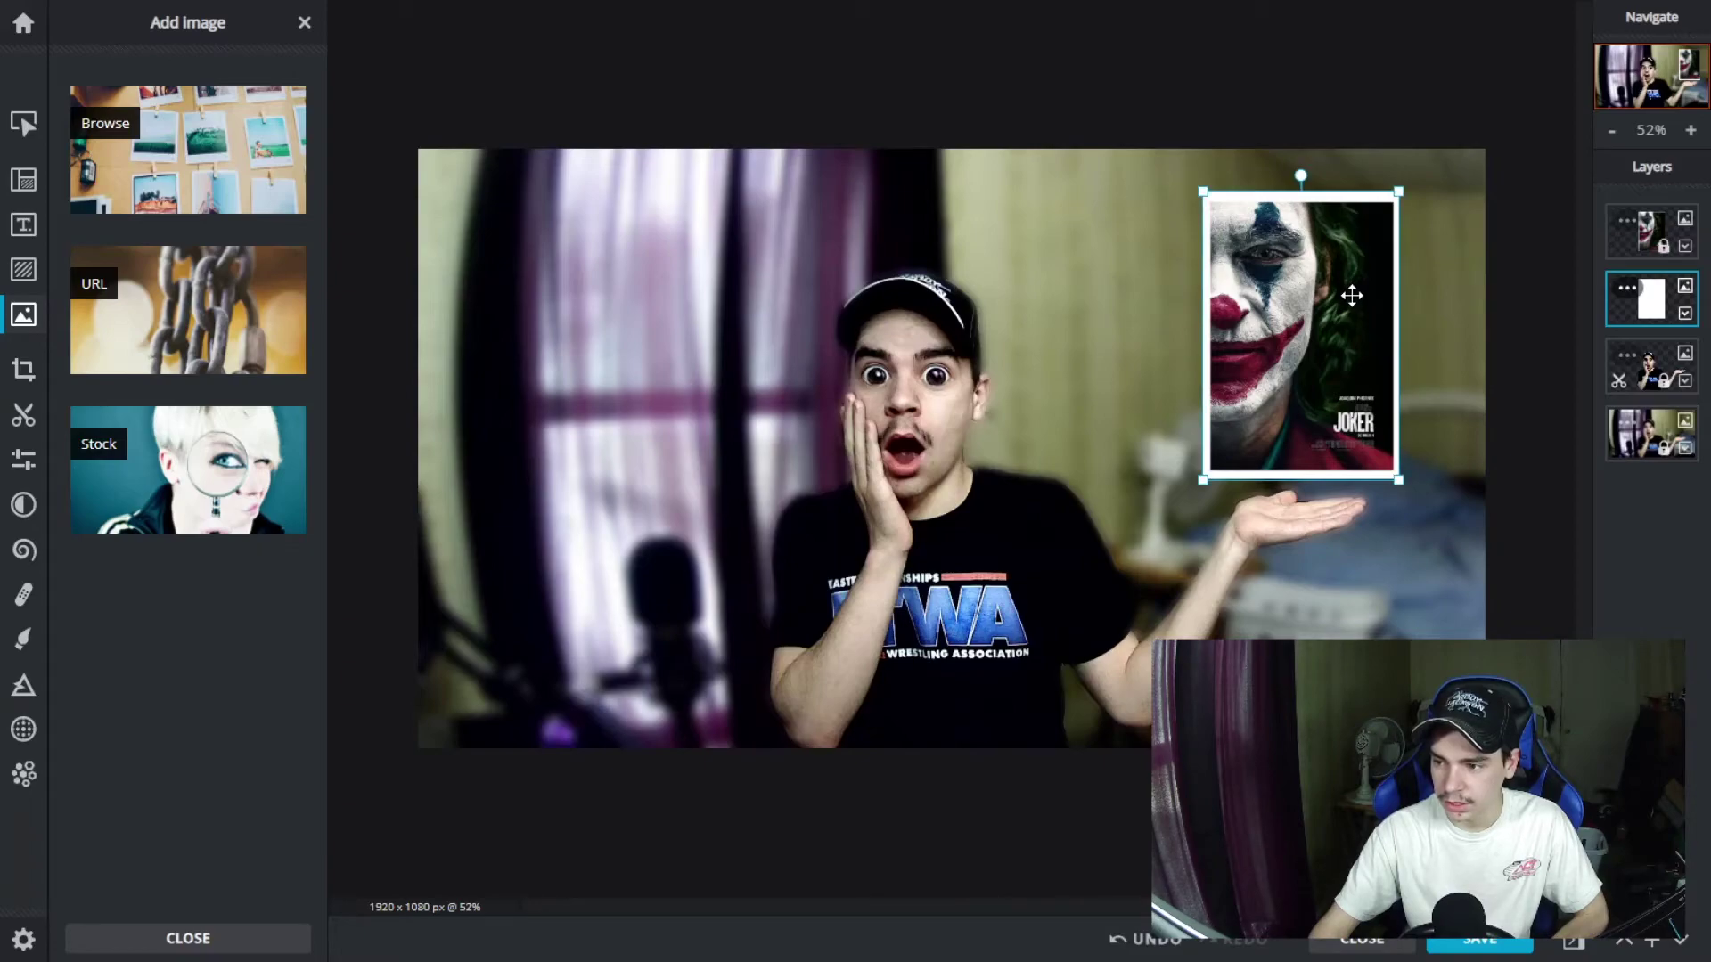
{"action": "left_click", "coordinate": [1627, 287]}
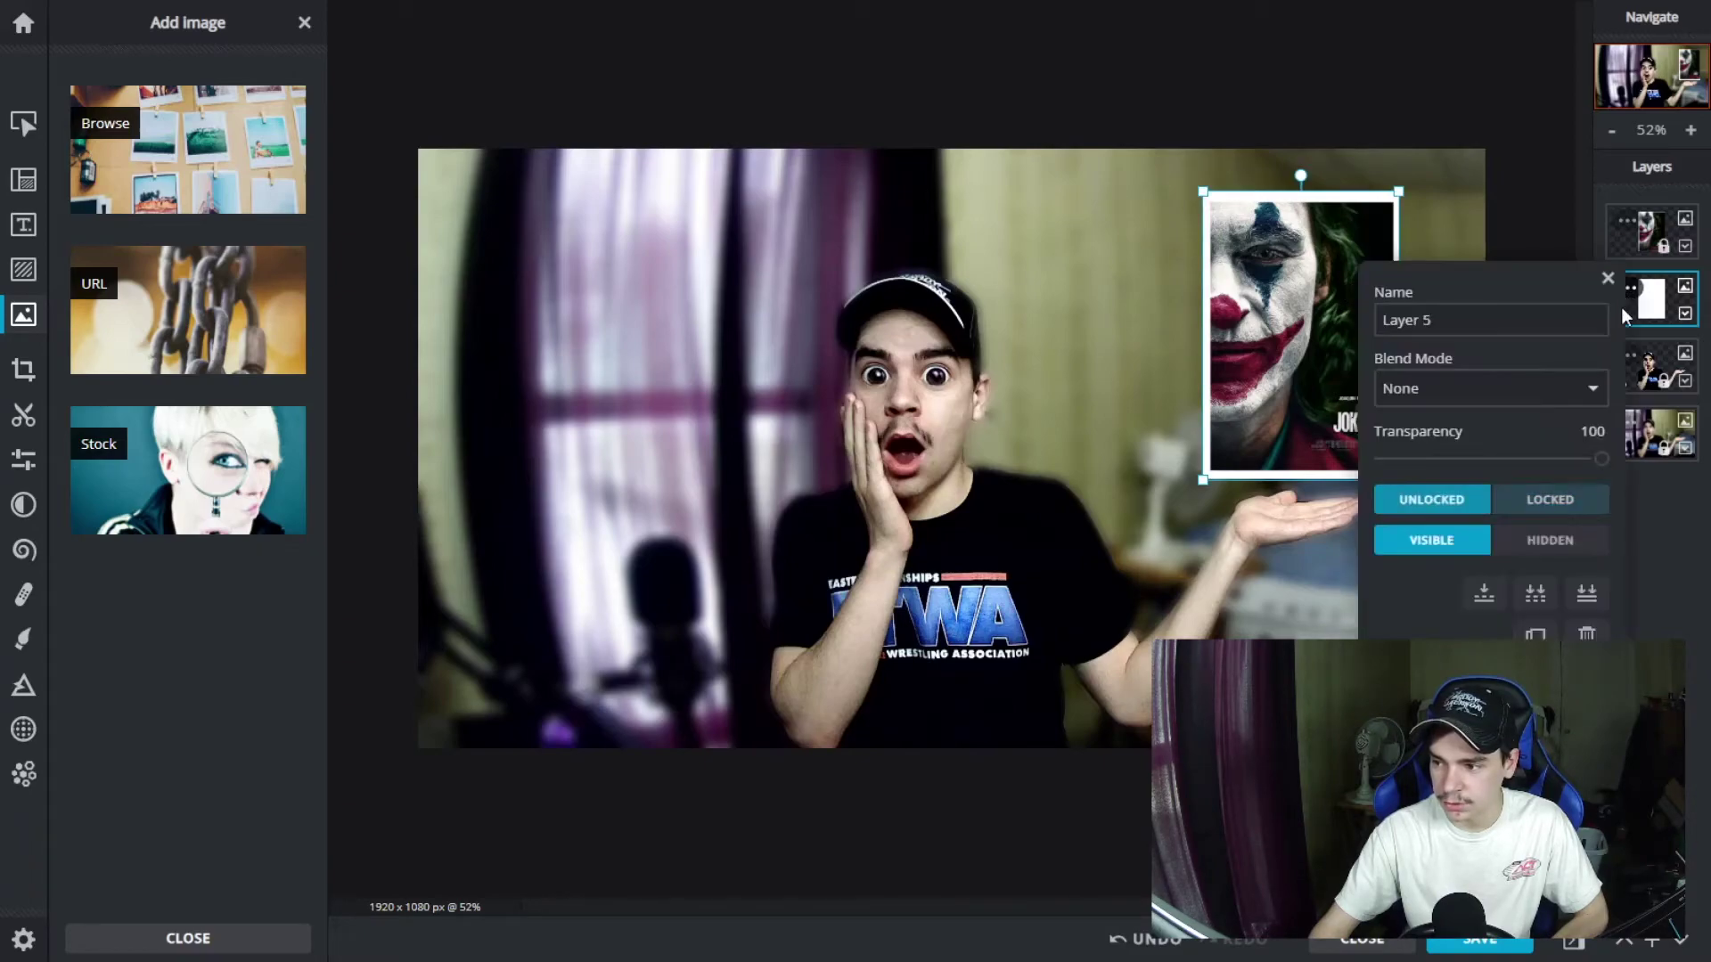
{"action": "left_click", "coordinate": [1568, 499]}
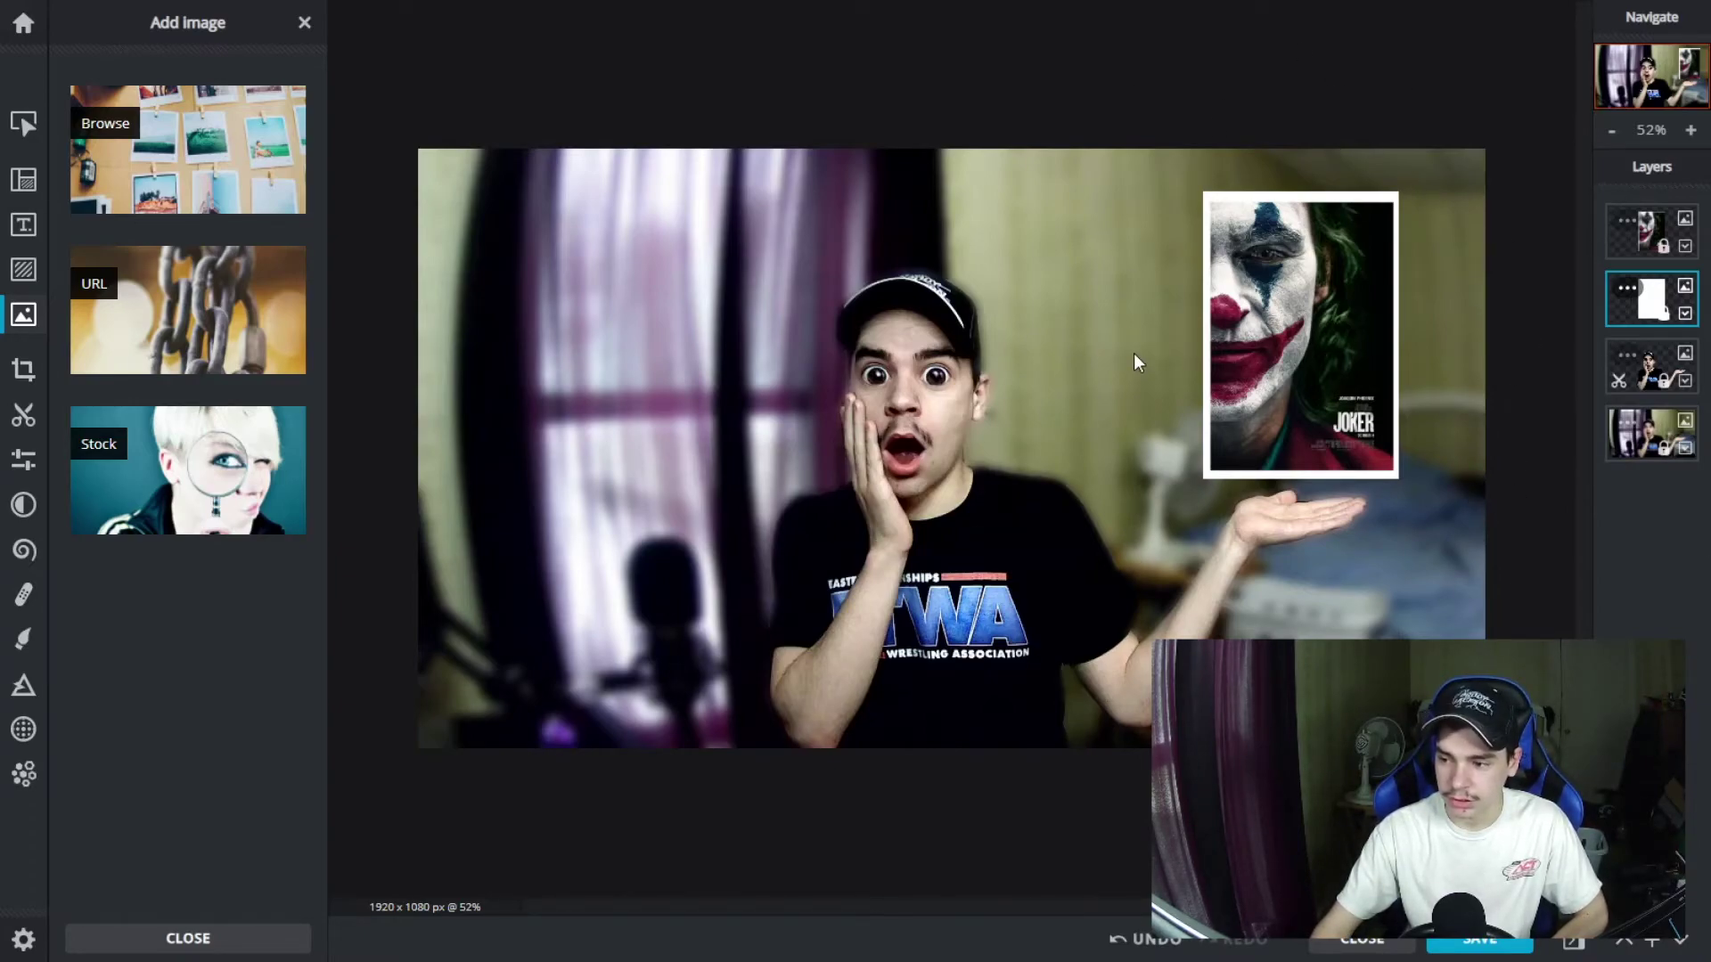
Switch to the Cool Text Graphics Generator website and open the MASQUE font page
{"action": "key", "text": "Escape"}
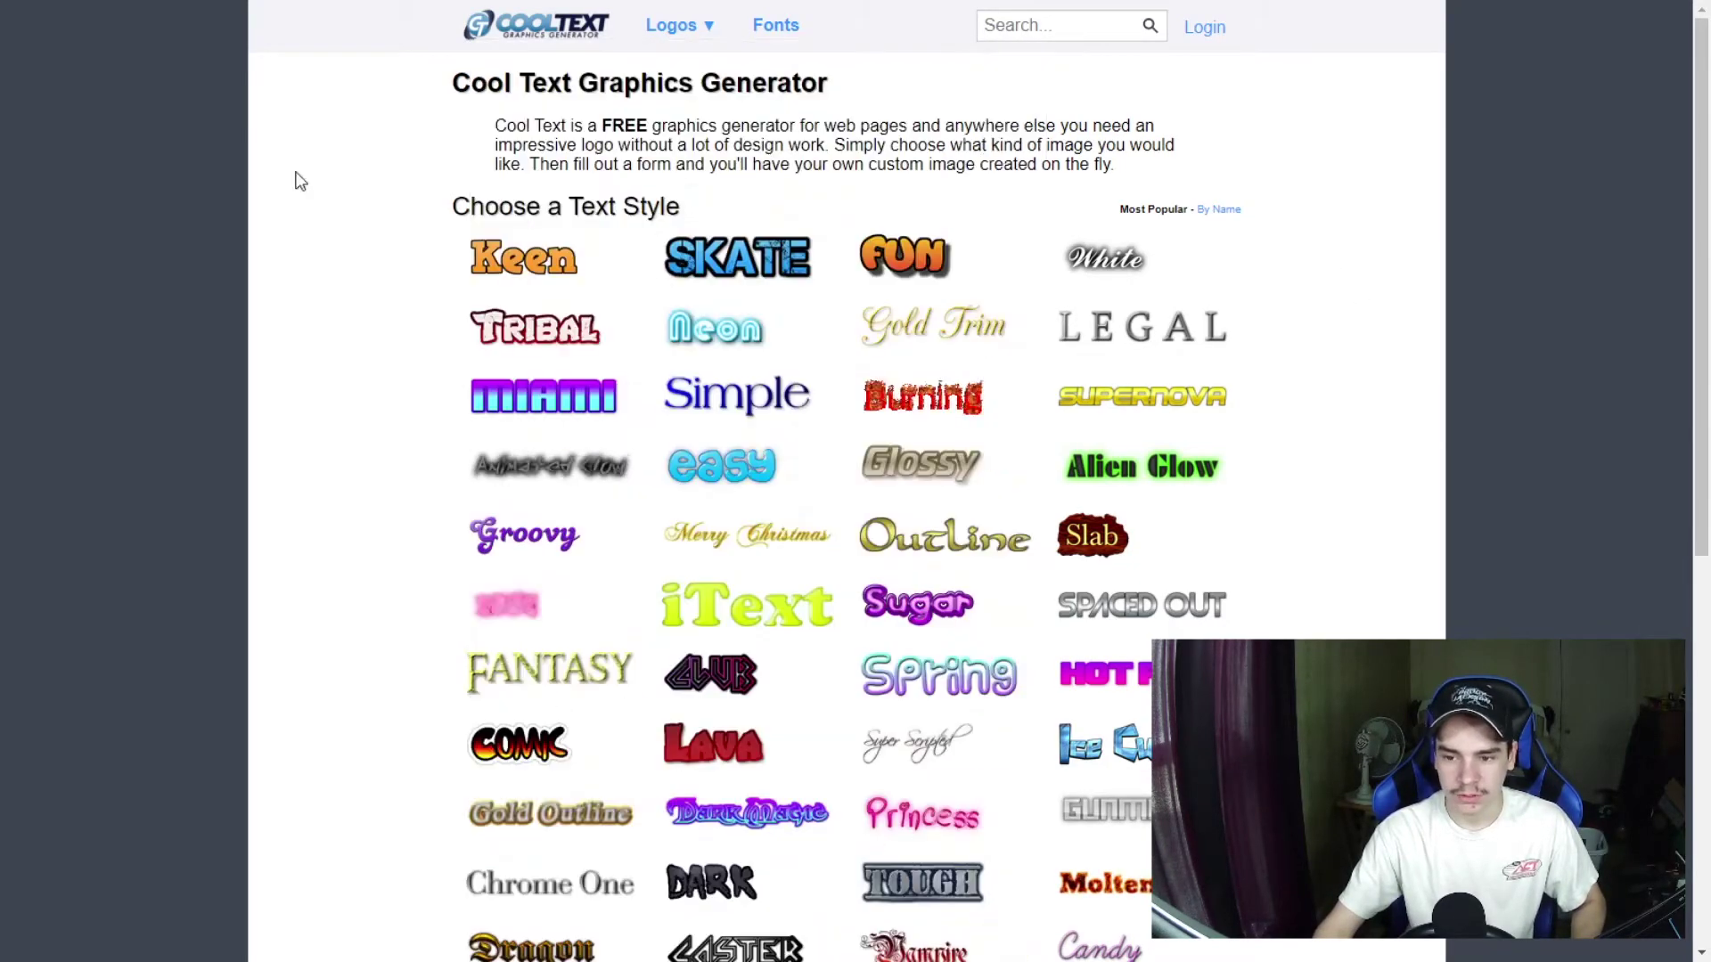
{"action": "mouse_move", "coordinate": [547, 279]}
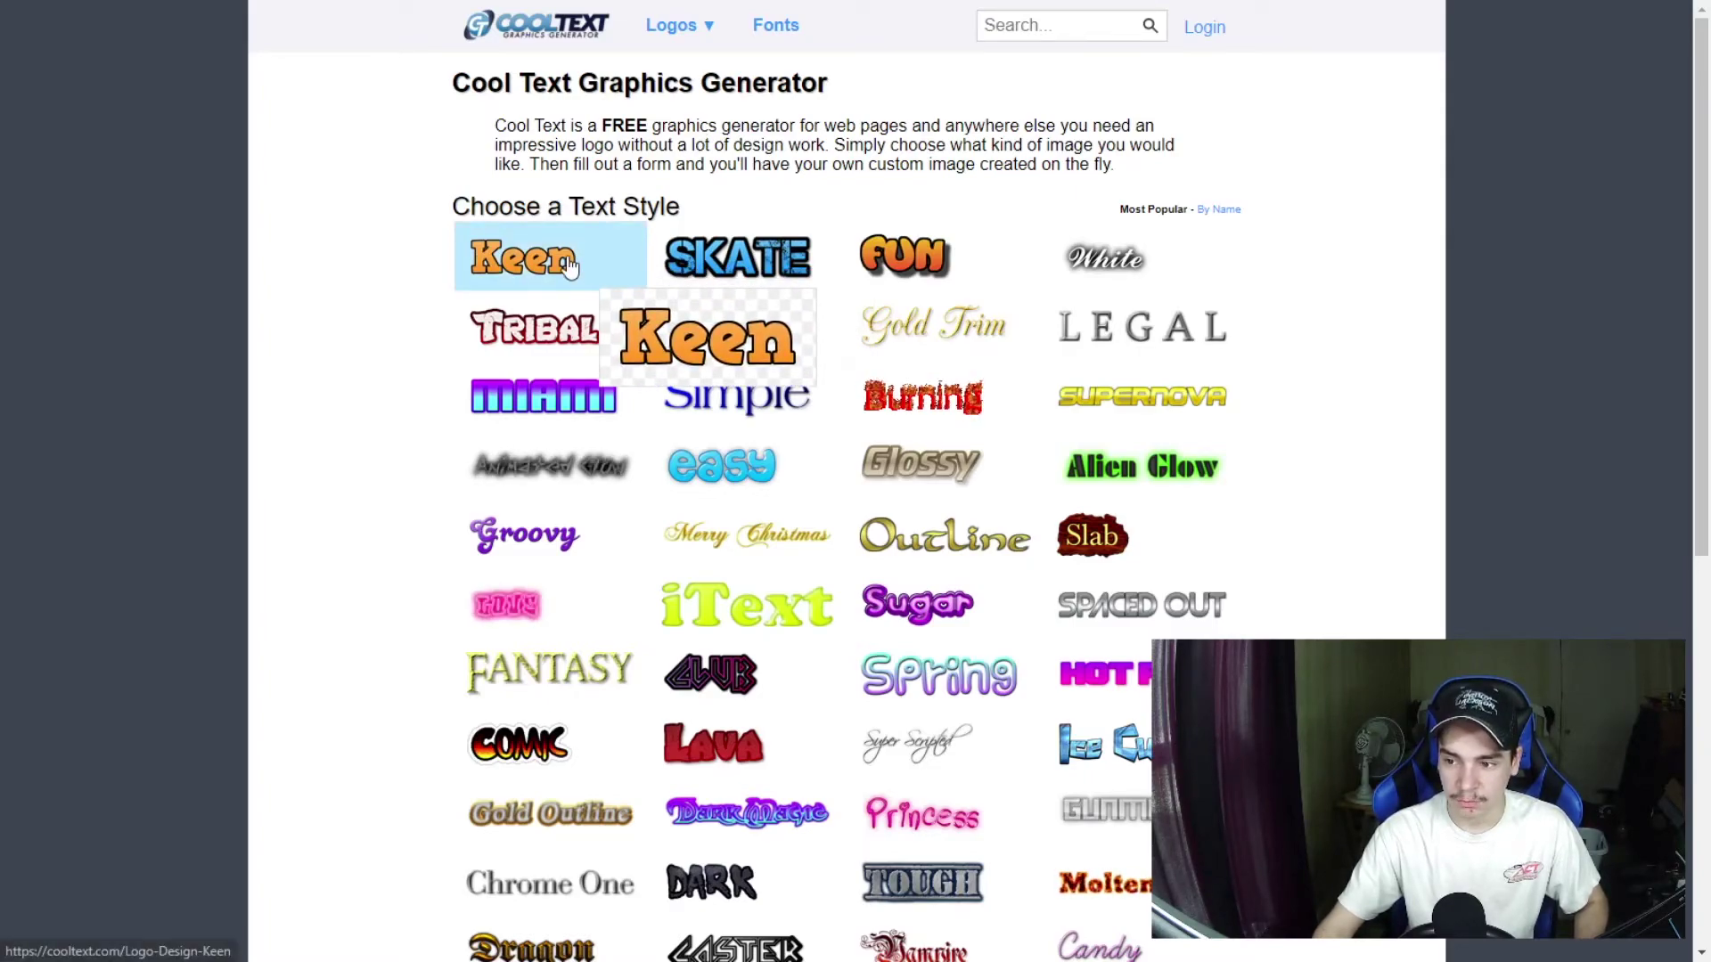
{"action": "double_click", "coordinate": [835, 138]}
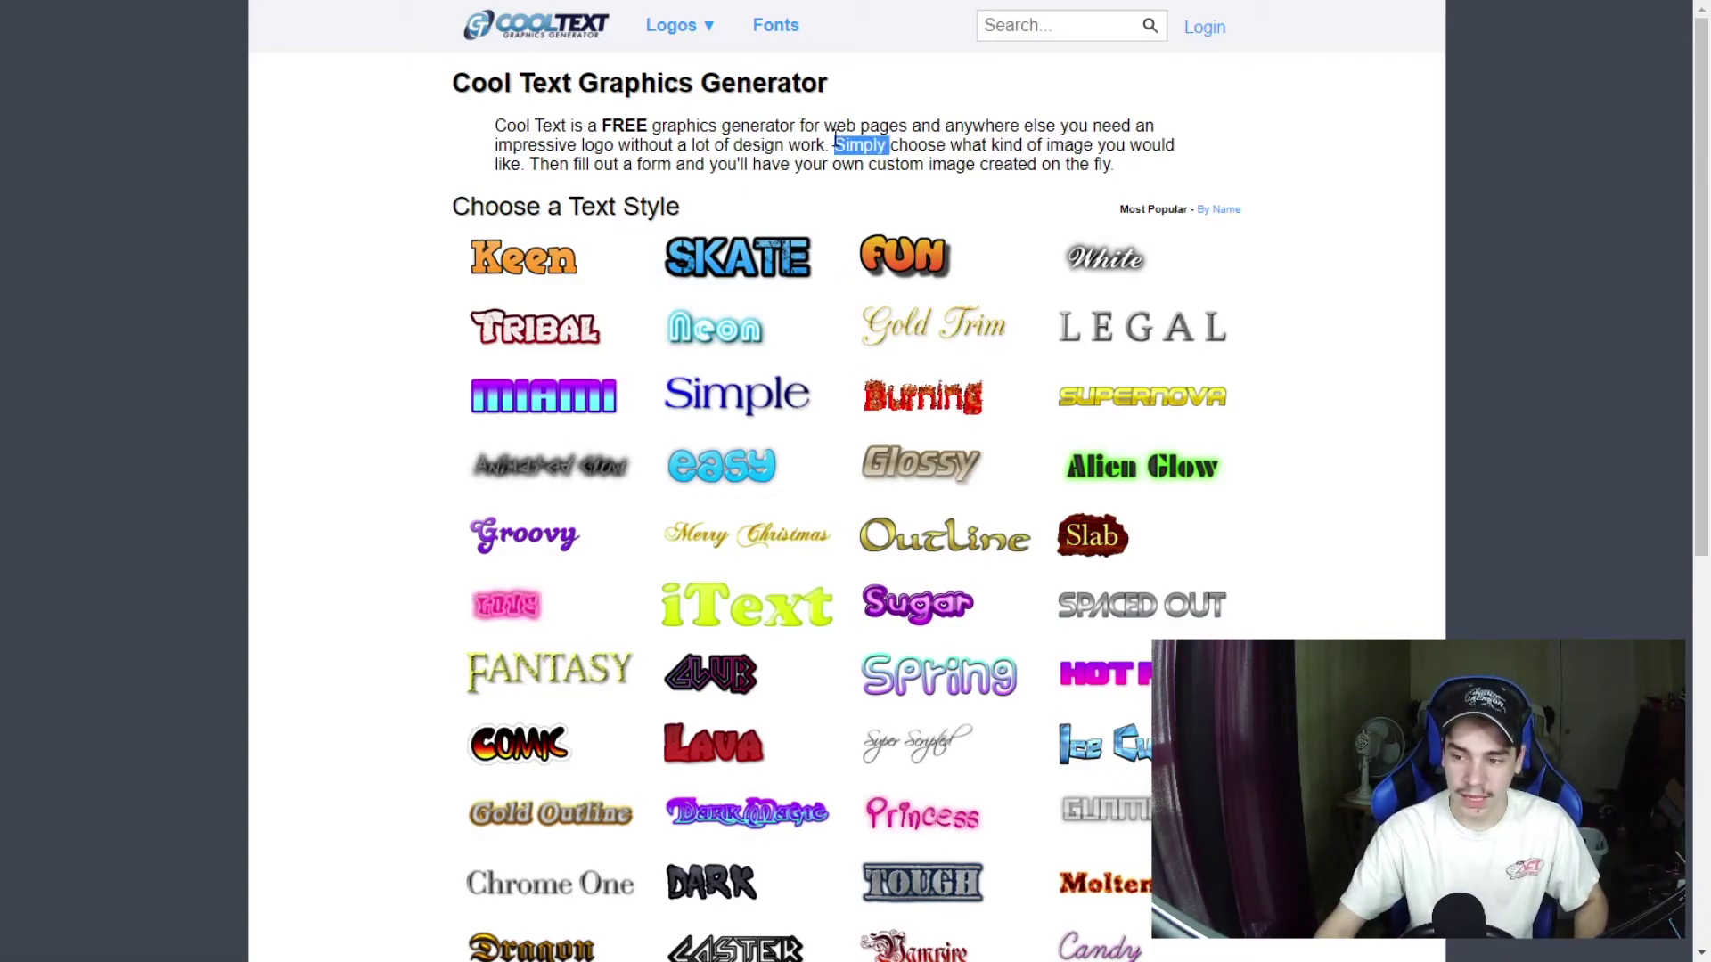
{"action": "left_click", "coordinate": [836, 139]}
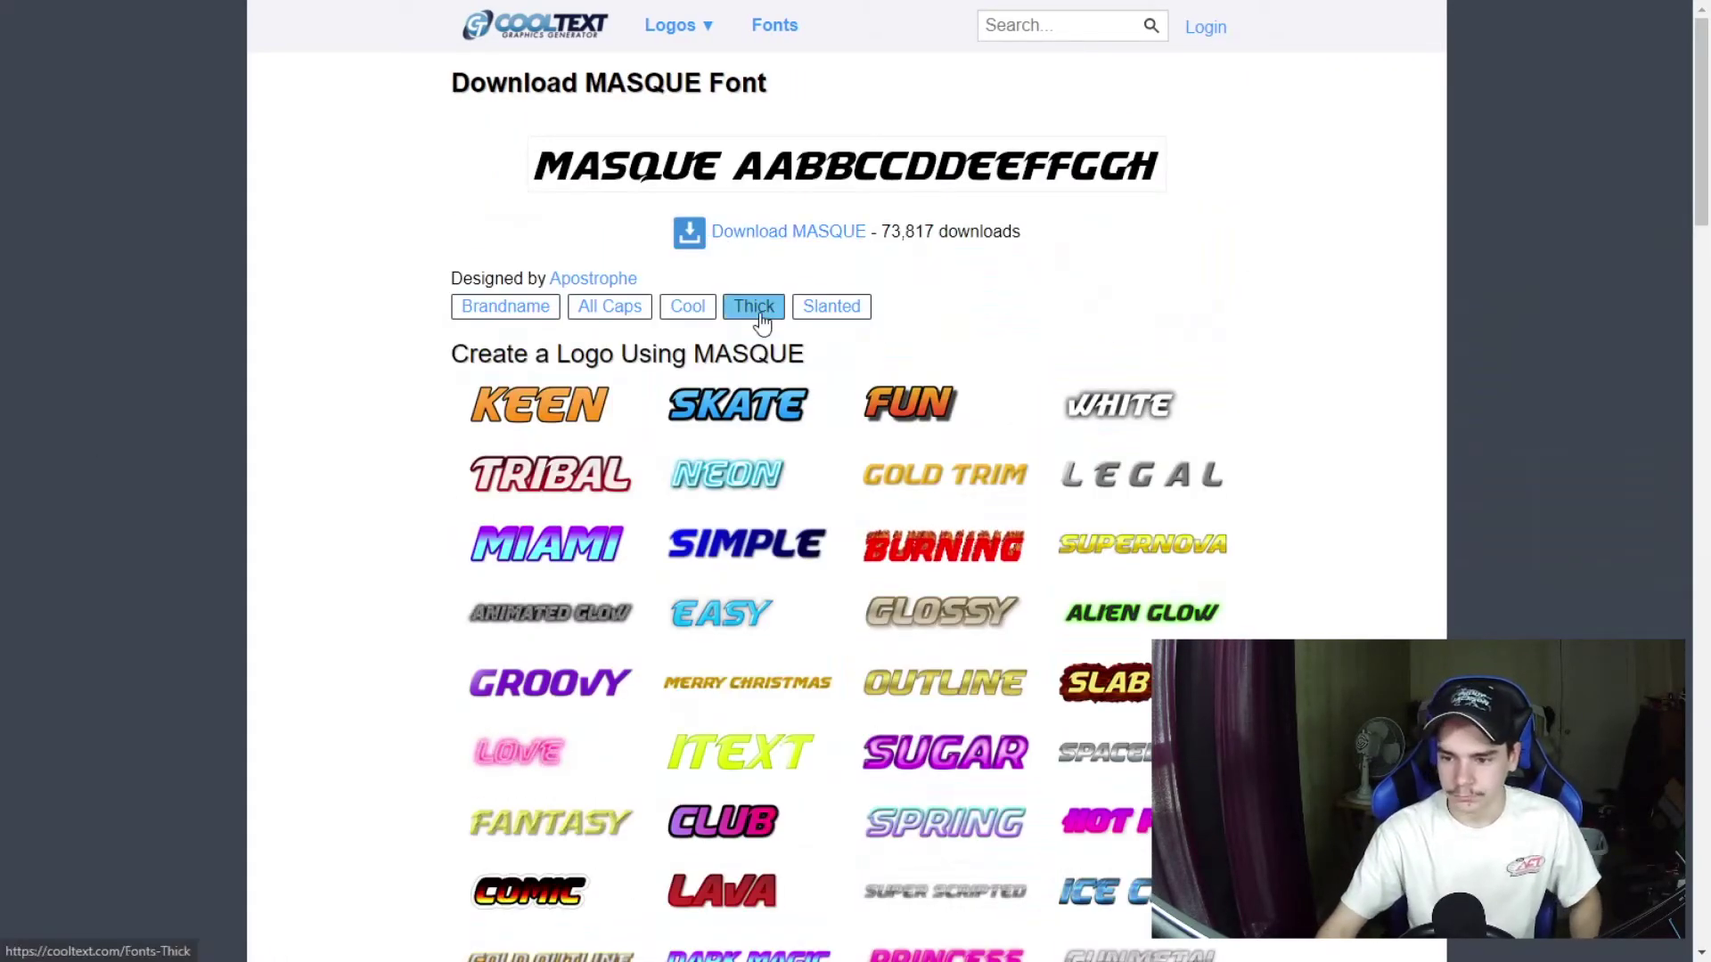
Choose the Skate style in the MASQUE font and set the logo text to "Joker Movie"
{"action": "left_click", "coordinate": [747, 408]}
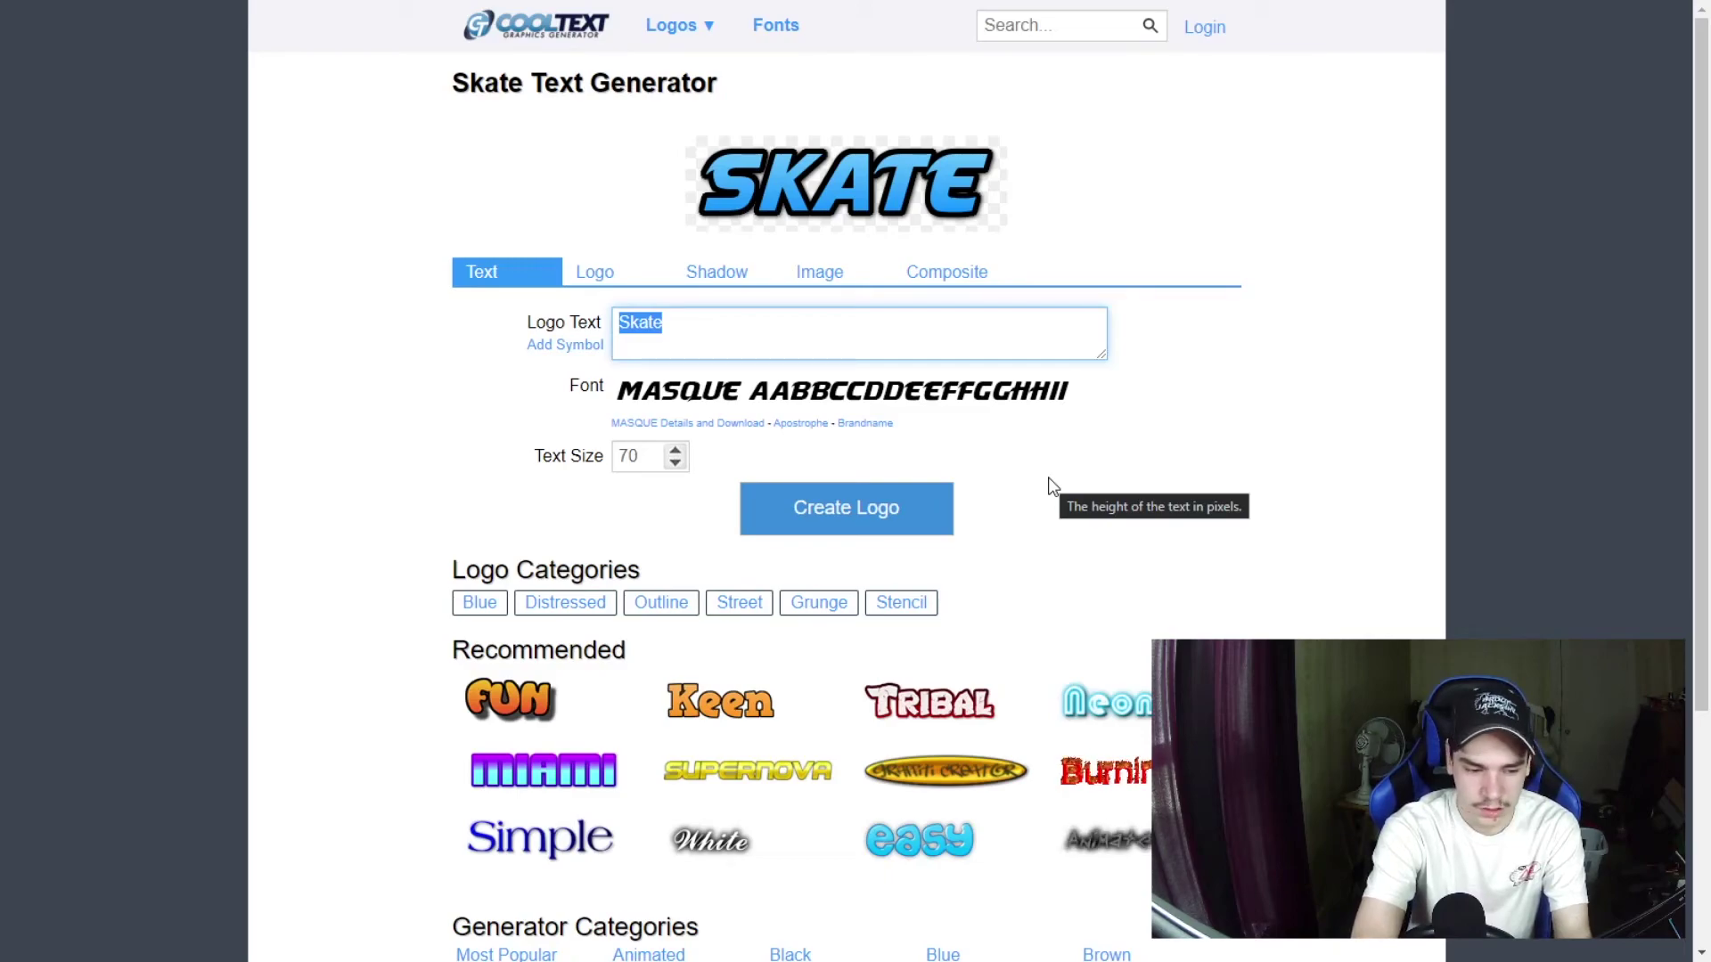
{"action": "type", "text": "J"}
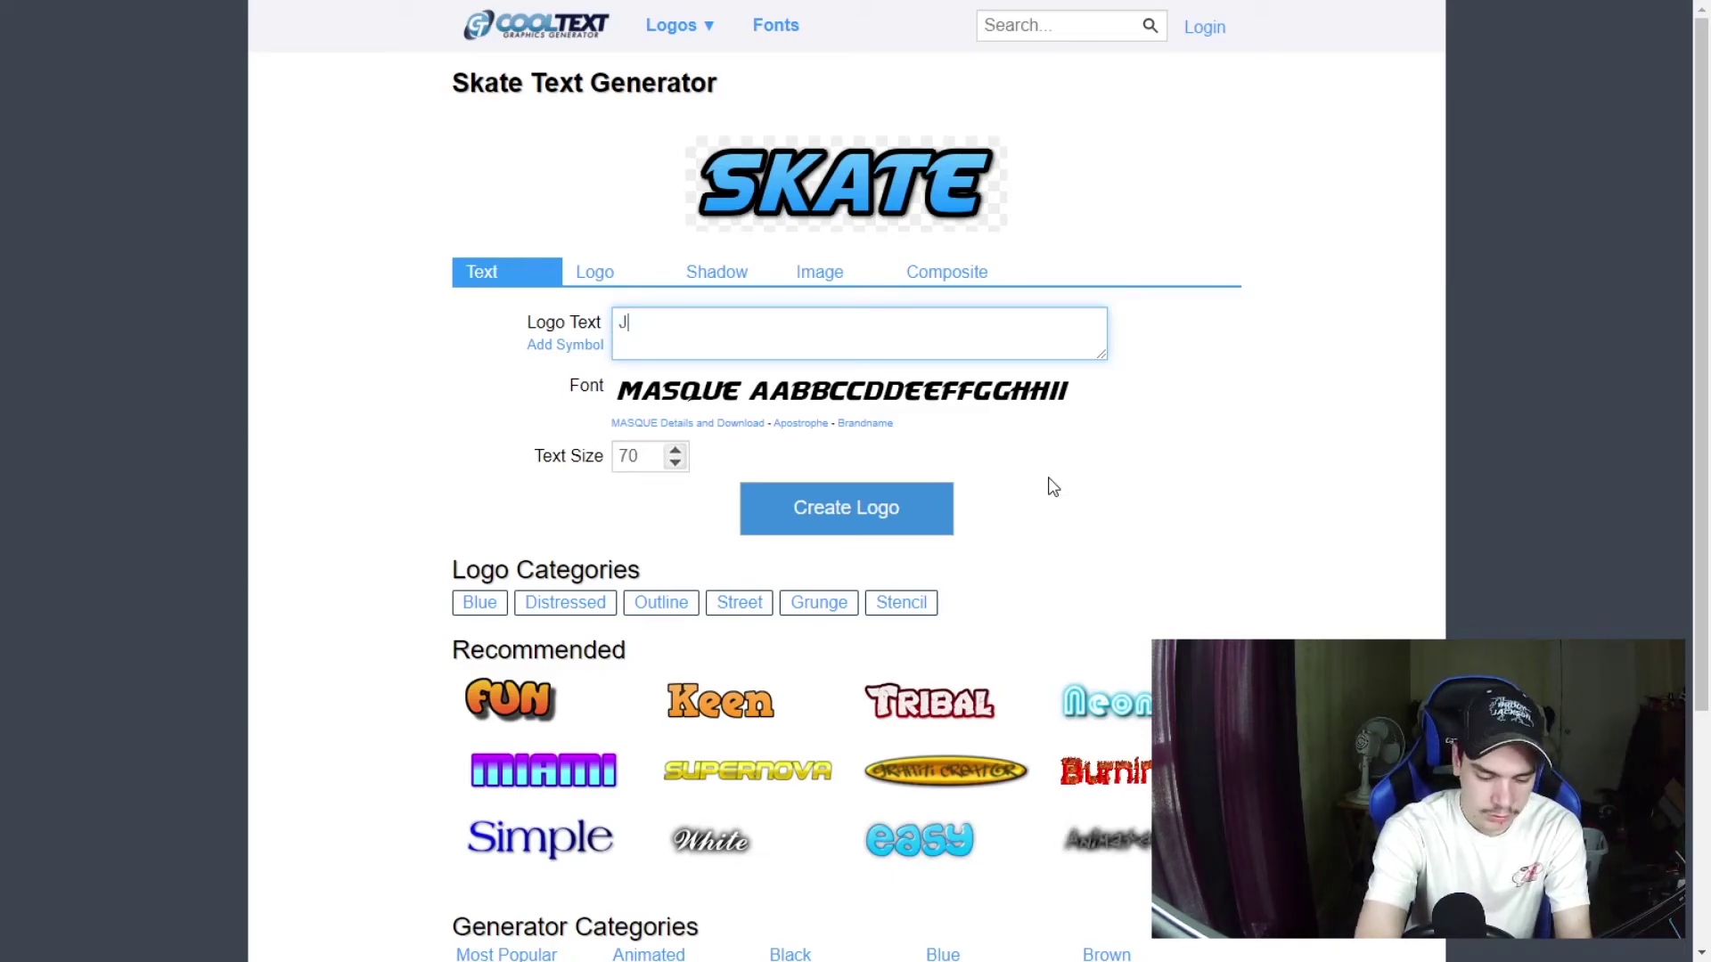
{"action": "type", "text": "oker Movie"}
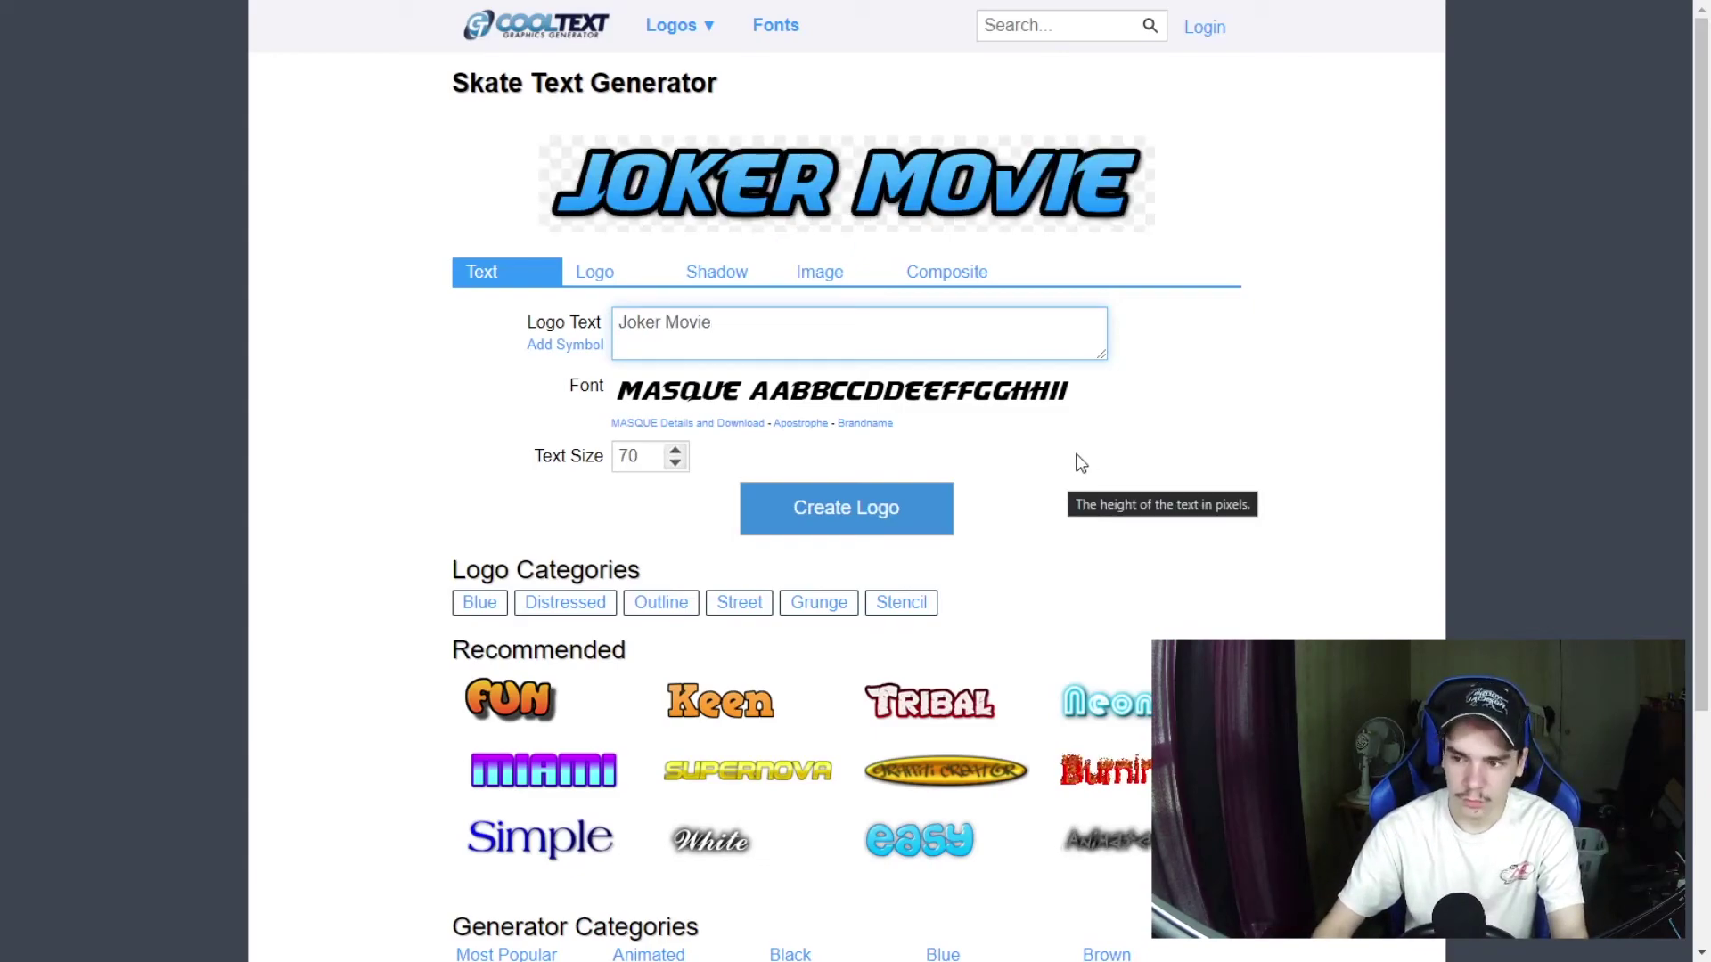
Set the logo gradient's start color to the light red #FF8585
{"action": "left_click", "coordinate": [613, 276]}
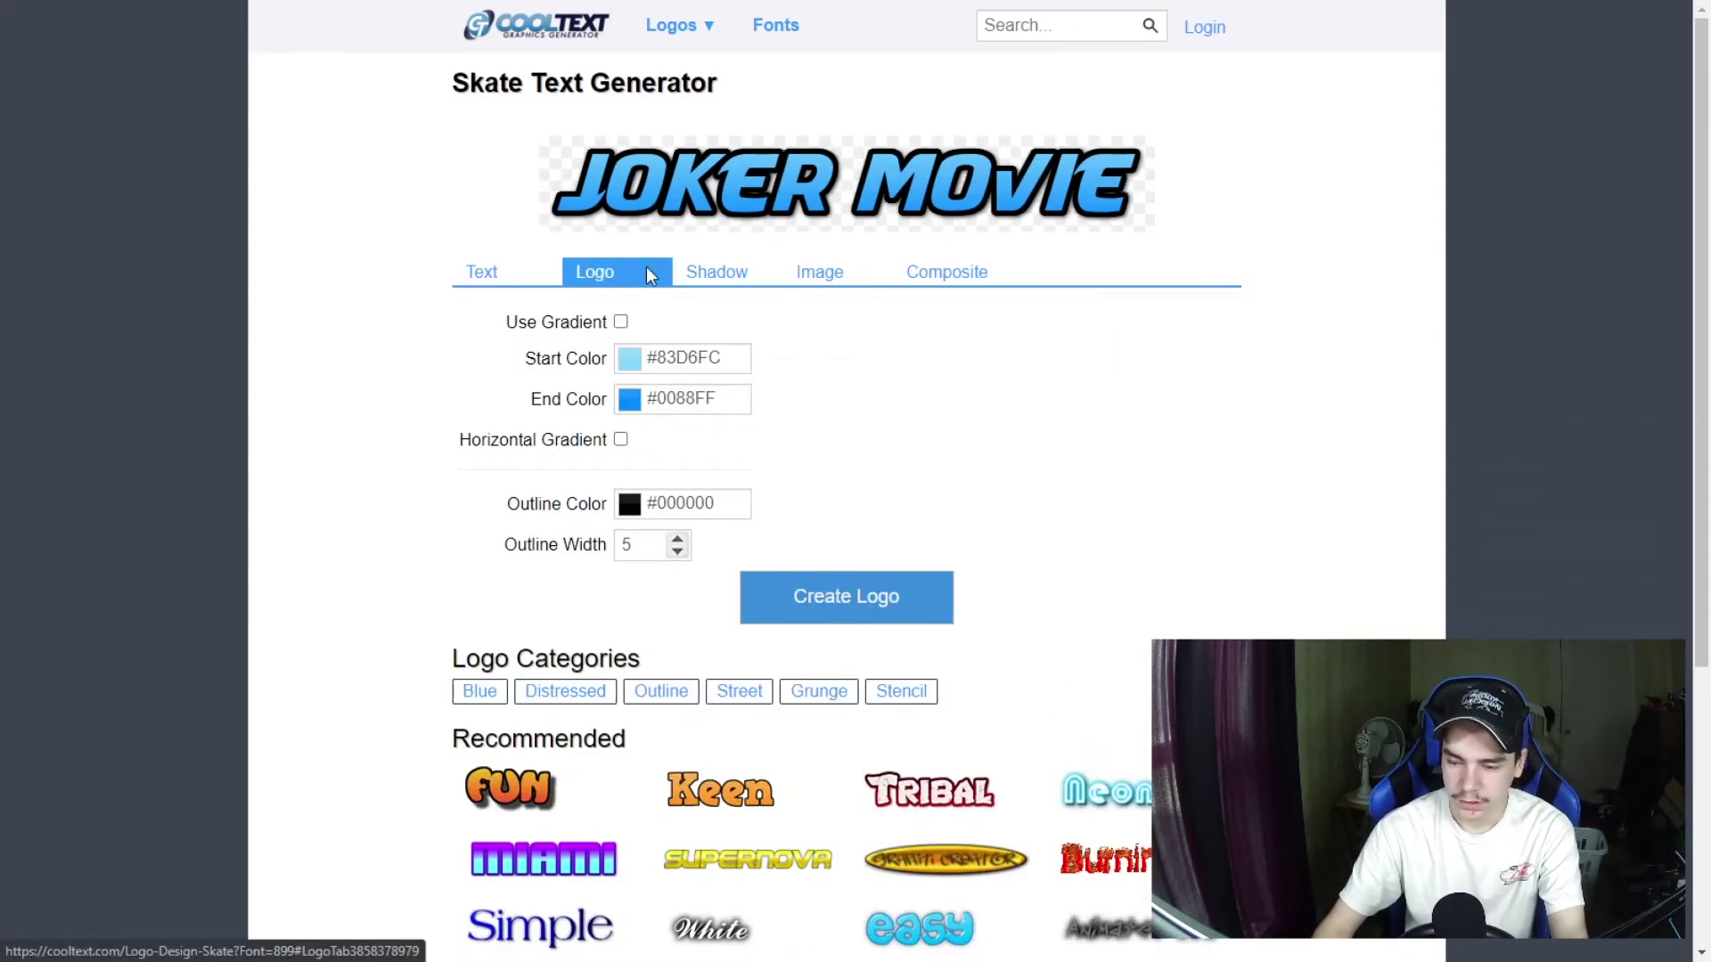
{"action": "left_click", "coordinate": [631, 359]}
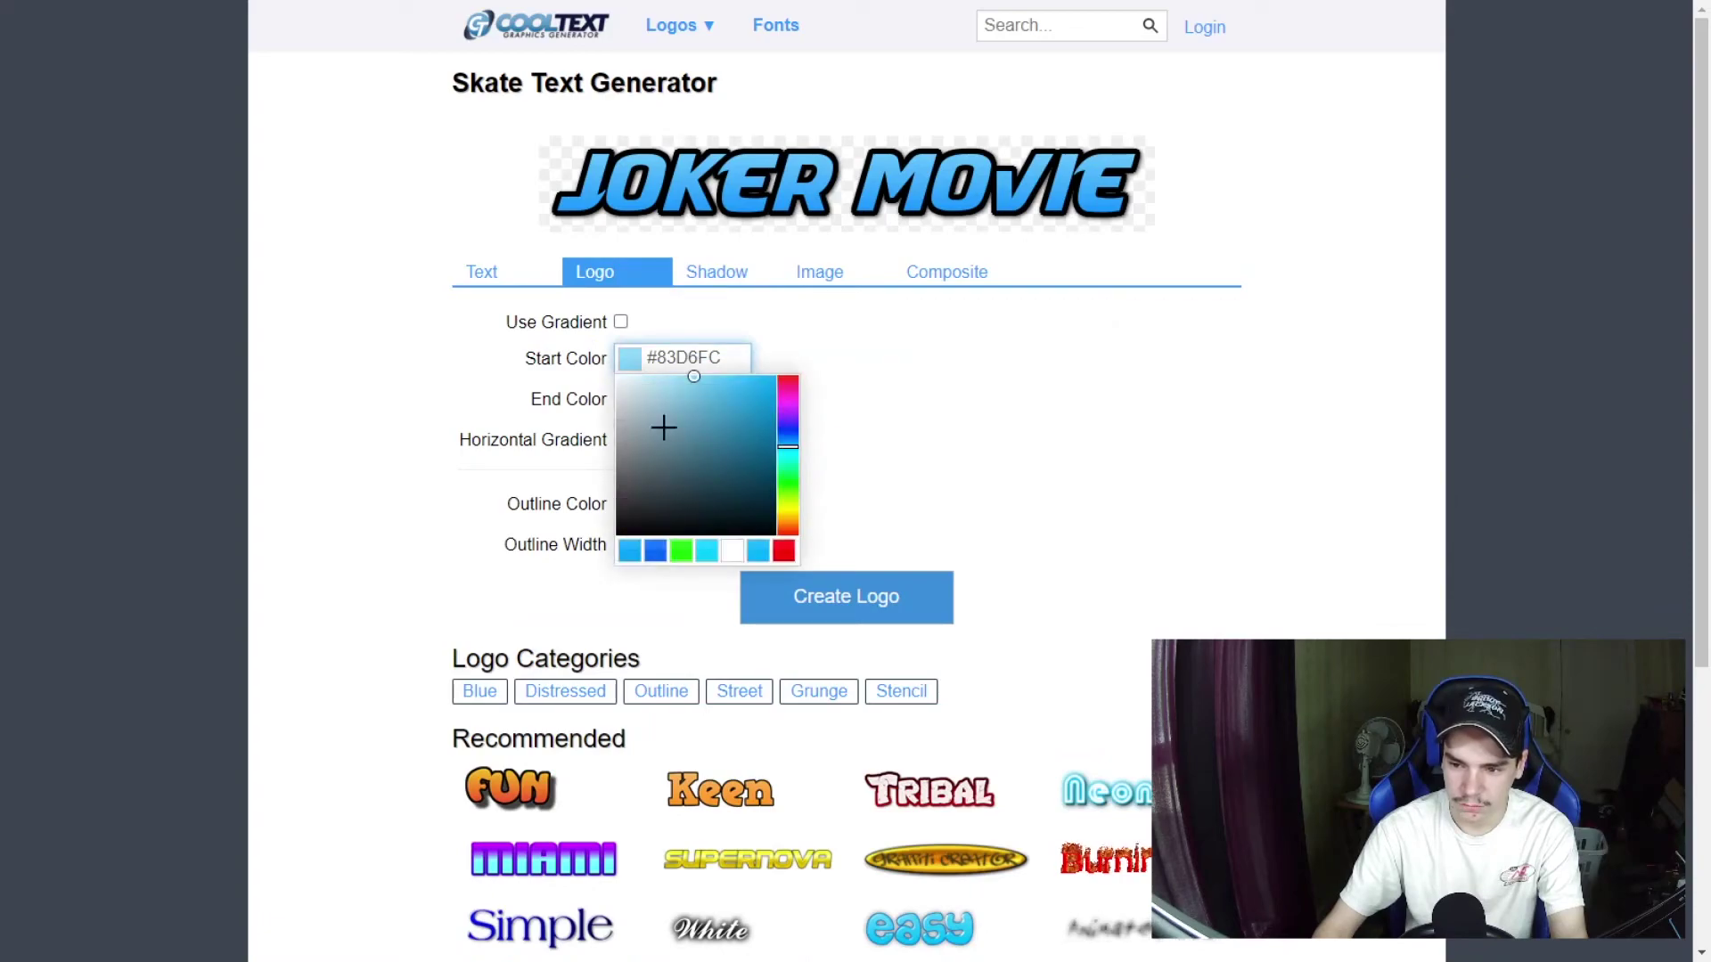
{"action": "left_click", "coordinate": [788, 377]}
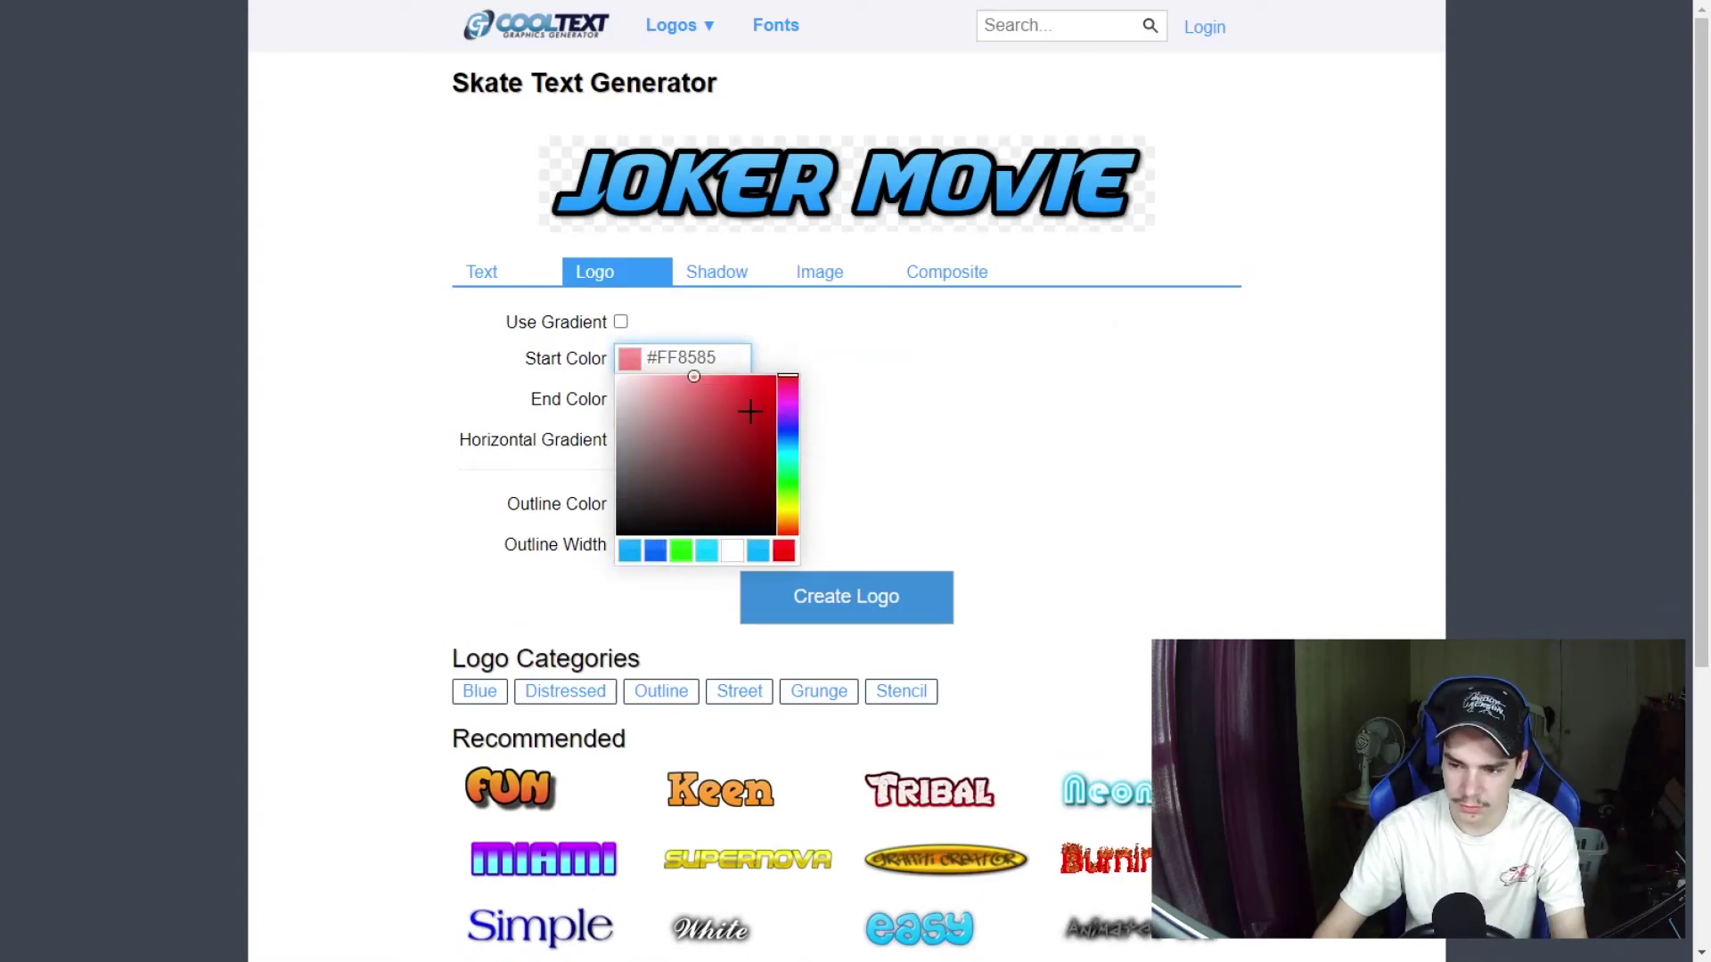
{"action": "left_click", "coordinate": [842, 358]}
Set the logo gradient's end color to pure red #FF0000
{"action": "left_click", "coordinate": [712, 408]}
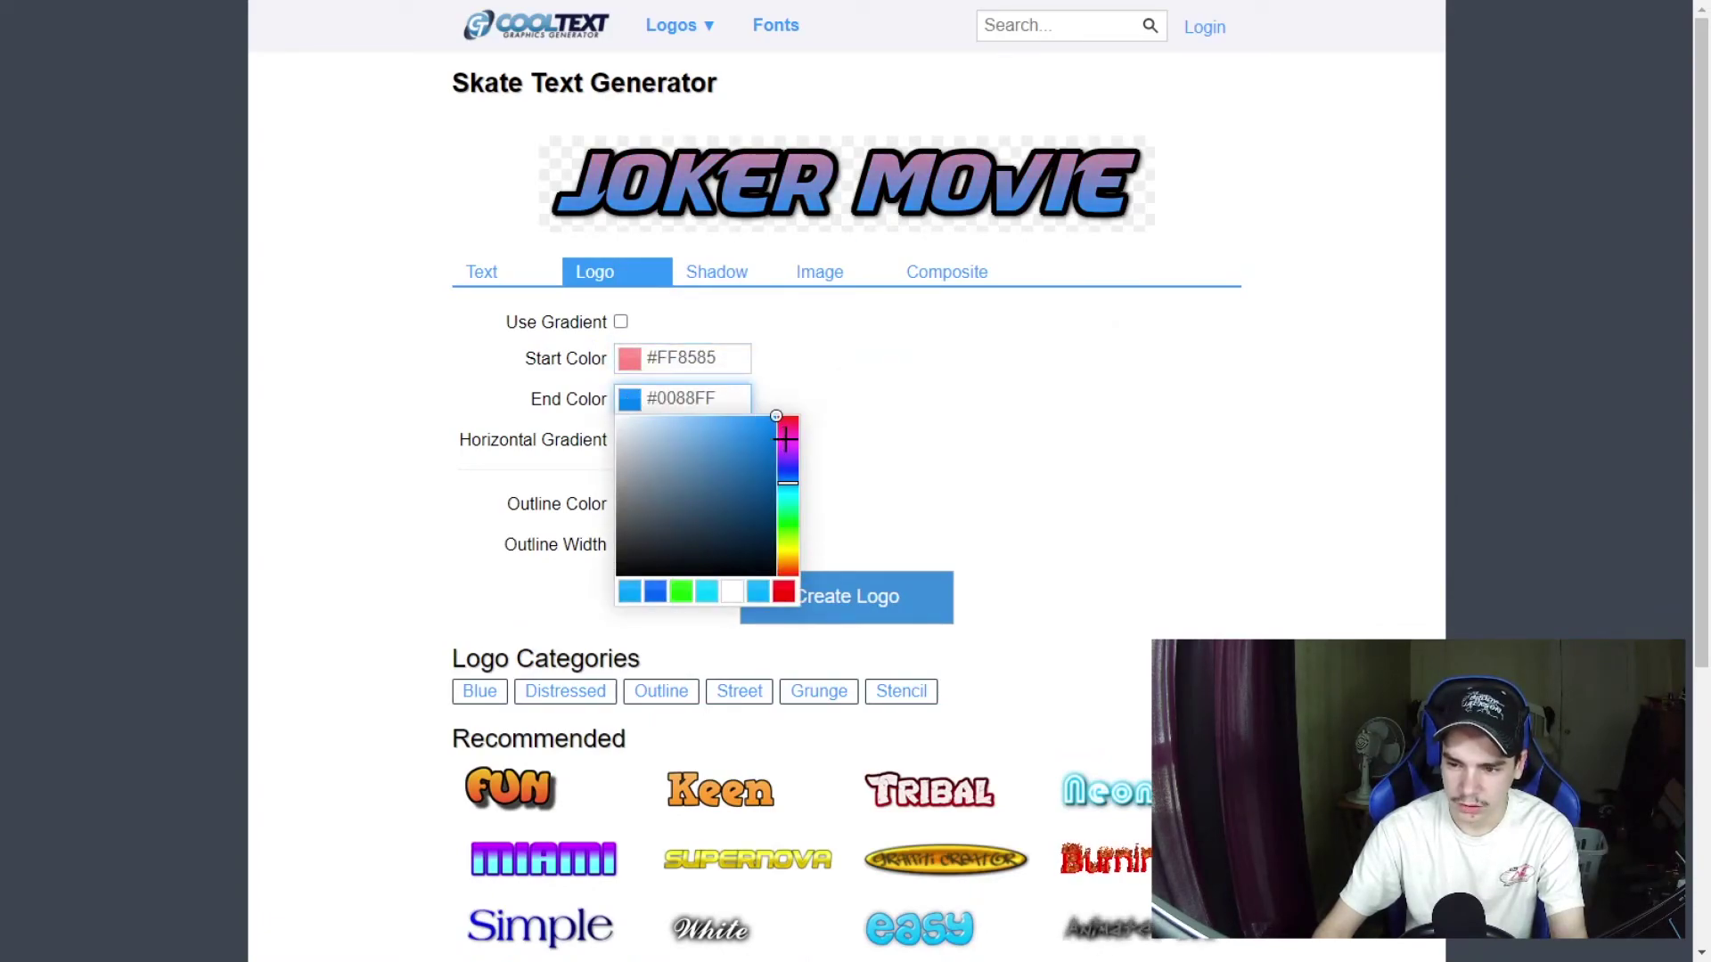
{"action": "left_click", "coordinate": [786, 421]}
{"action": "left_click", "coordinate": [854, 347]}
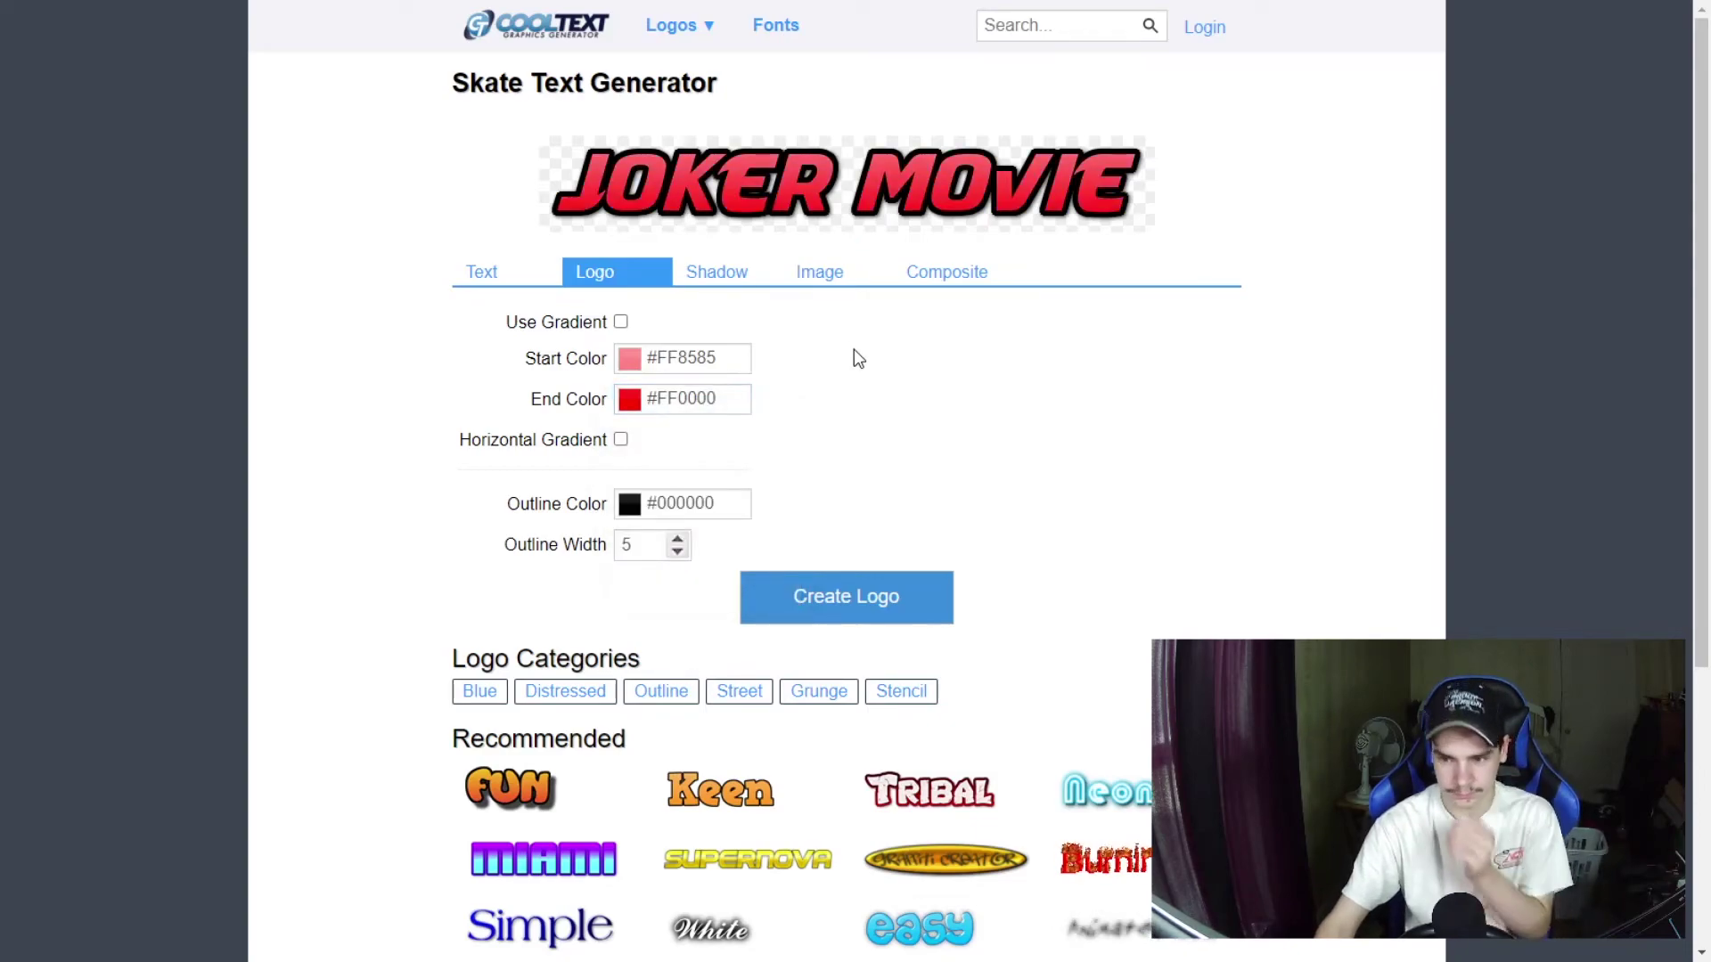
Set the logo's outline width to 11 and save the "Joker Movie" logo as a PNG image
{"action": "right_click", "coordinate": [877, 200]}
{"action": "left_click", "coordinate": [925, 246]}
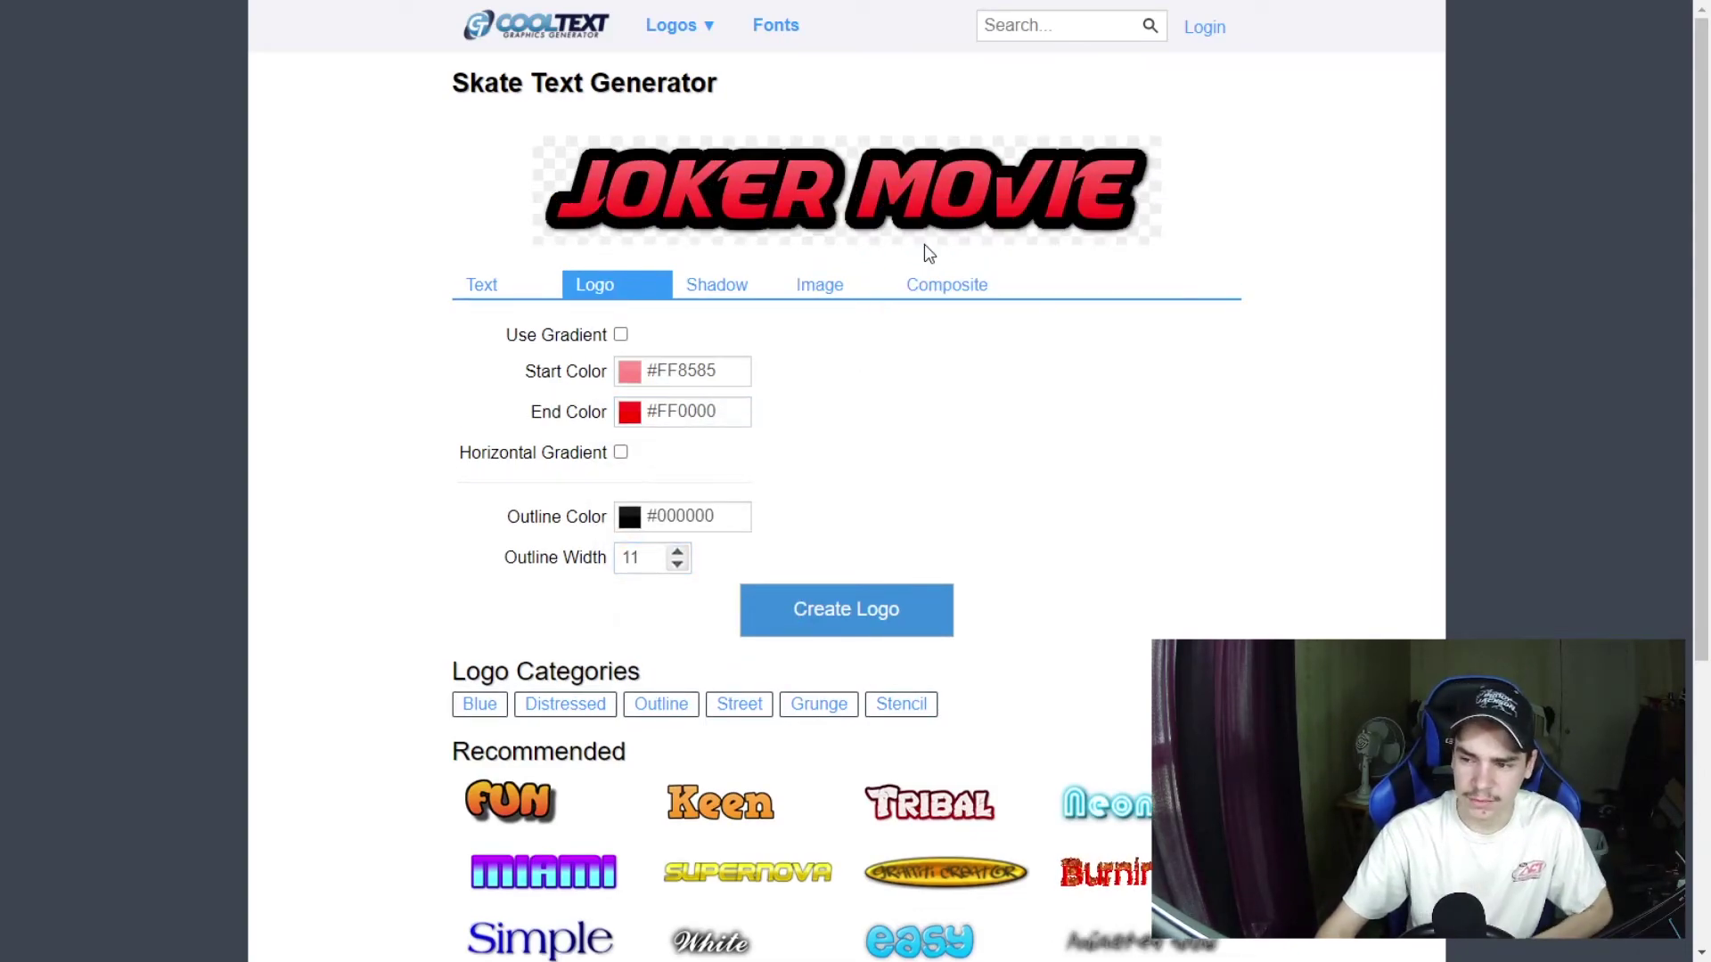
{"action": "key", "text": "Return"}
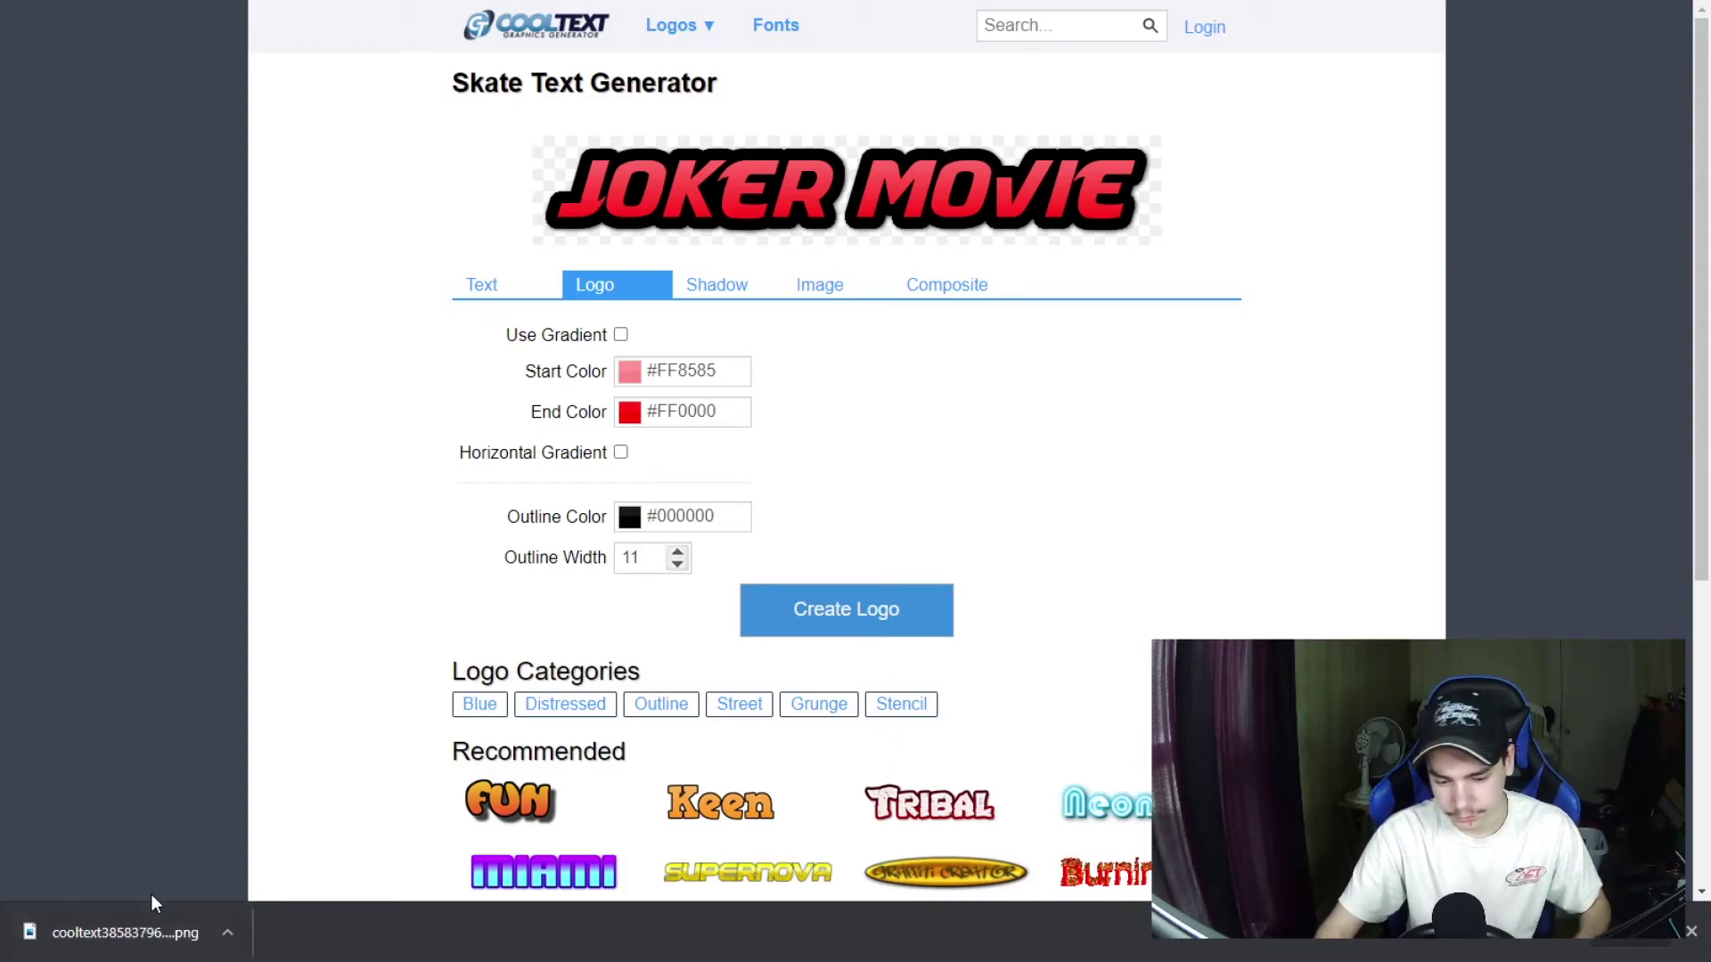
Change the logo text to "Review!!!" in the same style and save that logo image too
{"action": "key", "text": "F5"}
{"action": "key", "text": "F11"}
{"action": "type", "text": "Rev"}
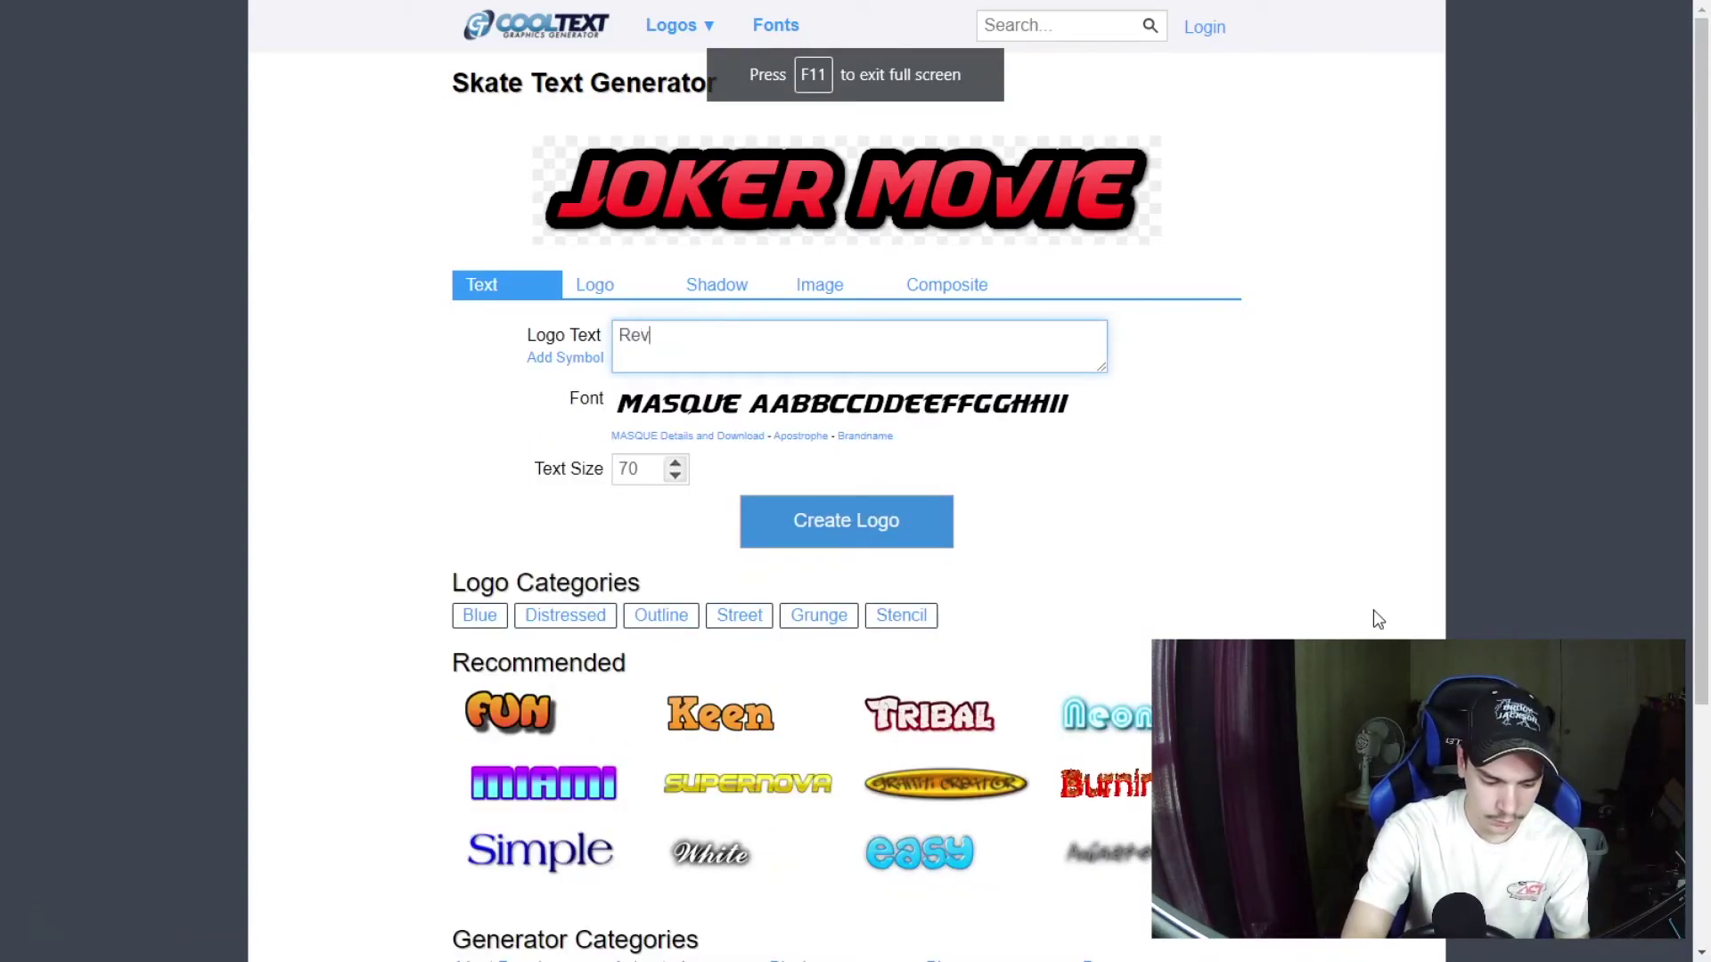
{"action": "type", "text": "iew!!!"}
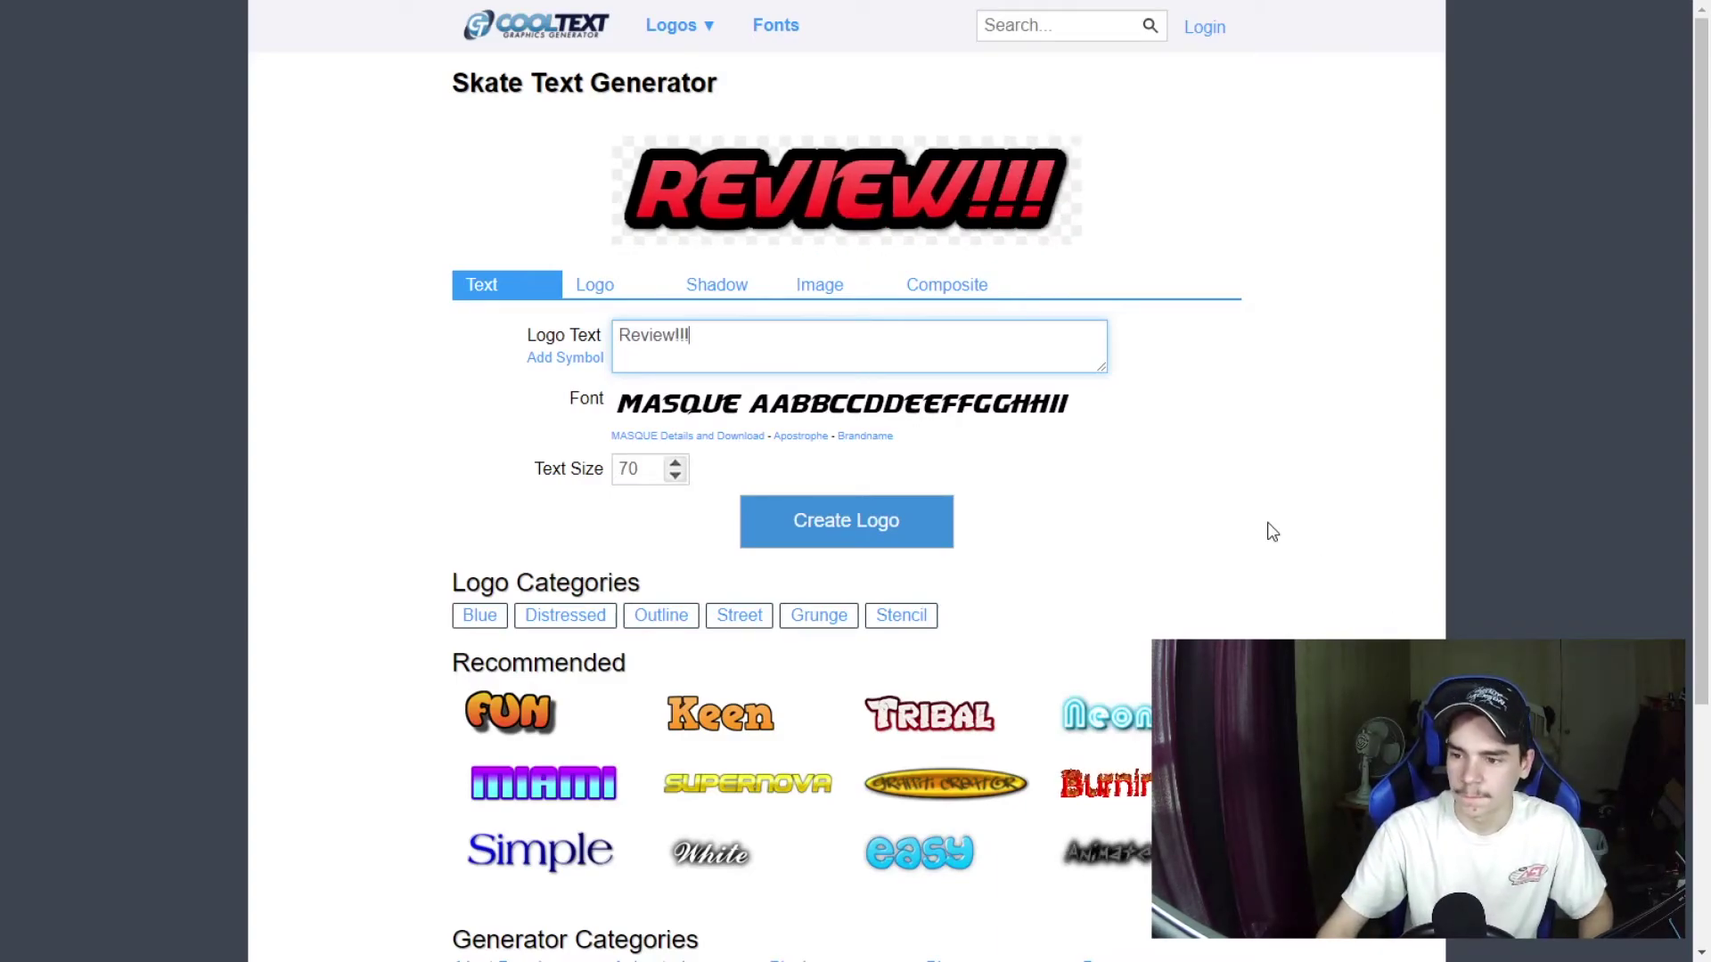
{"action": "right_click", "coordinate": [823, 184]}
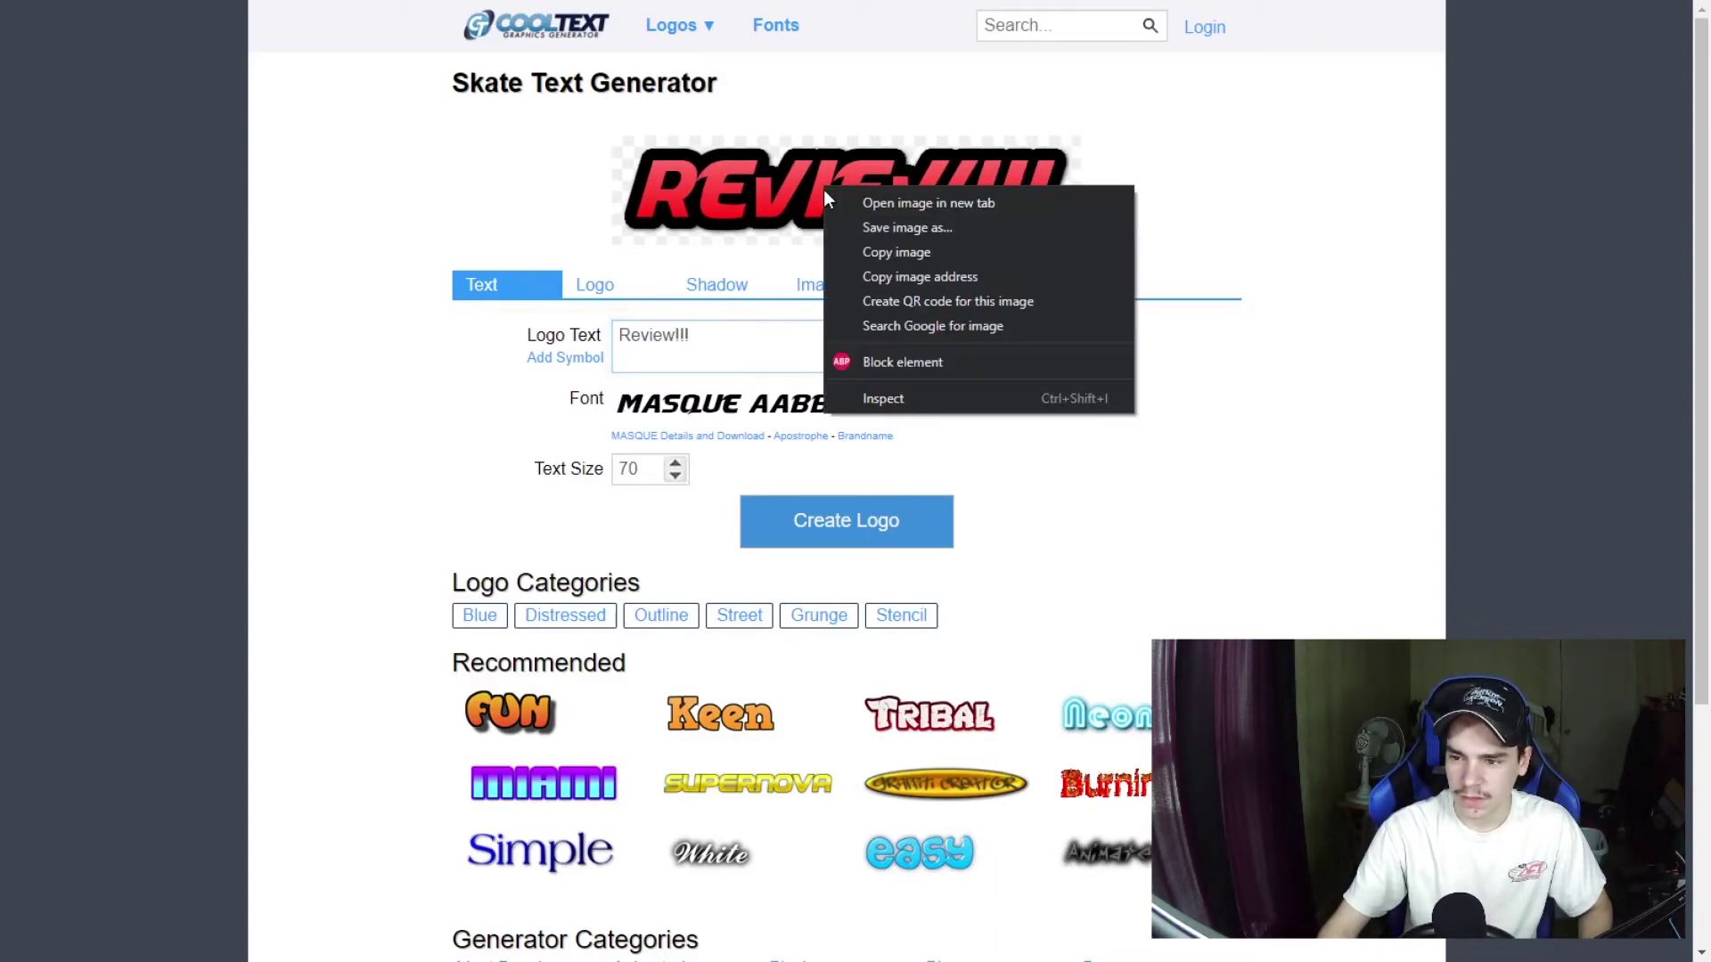
{"action": "left_click", "coordinate": [902, 249]}
Switch to Pixlr X, add the "Joker Movie" logo from Downloads, and enlarge it in the upper-left corner of the thumbnail
{"action": "key", "text": "alt+Tab"}
{"action": "left_click", "coordinate": [23, 314]}
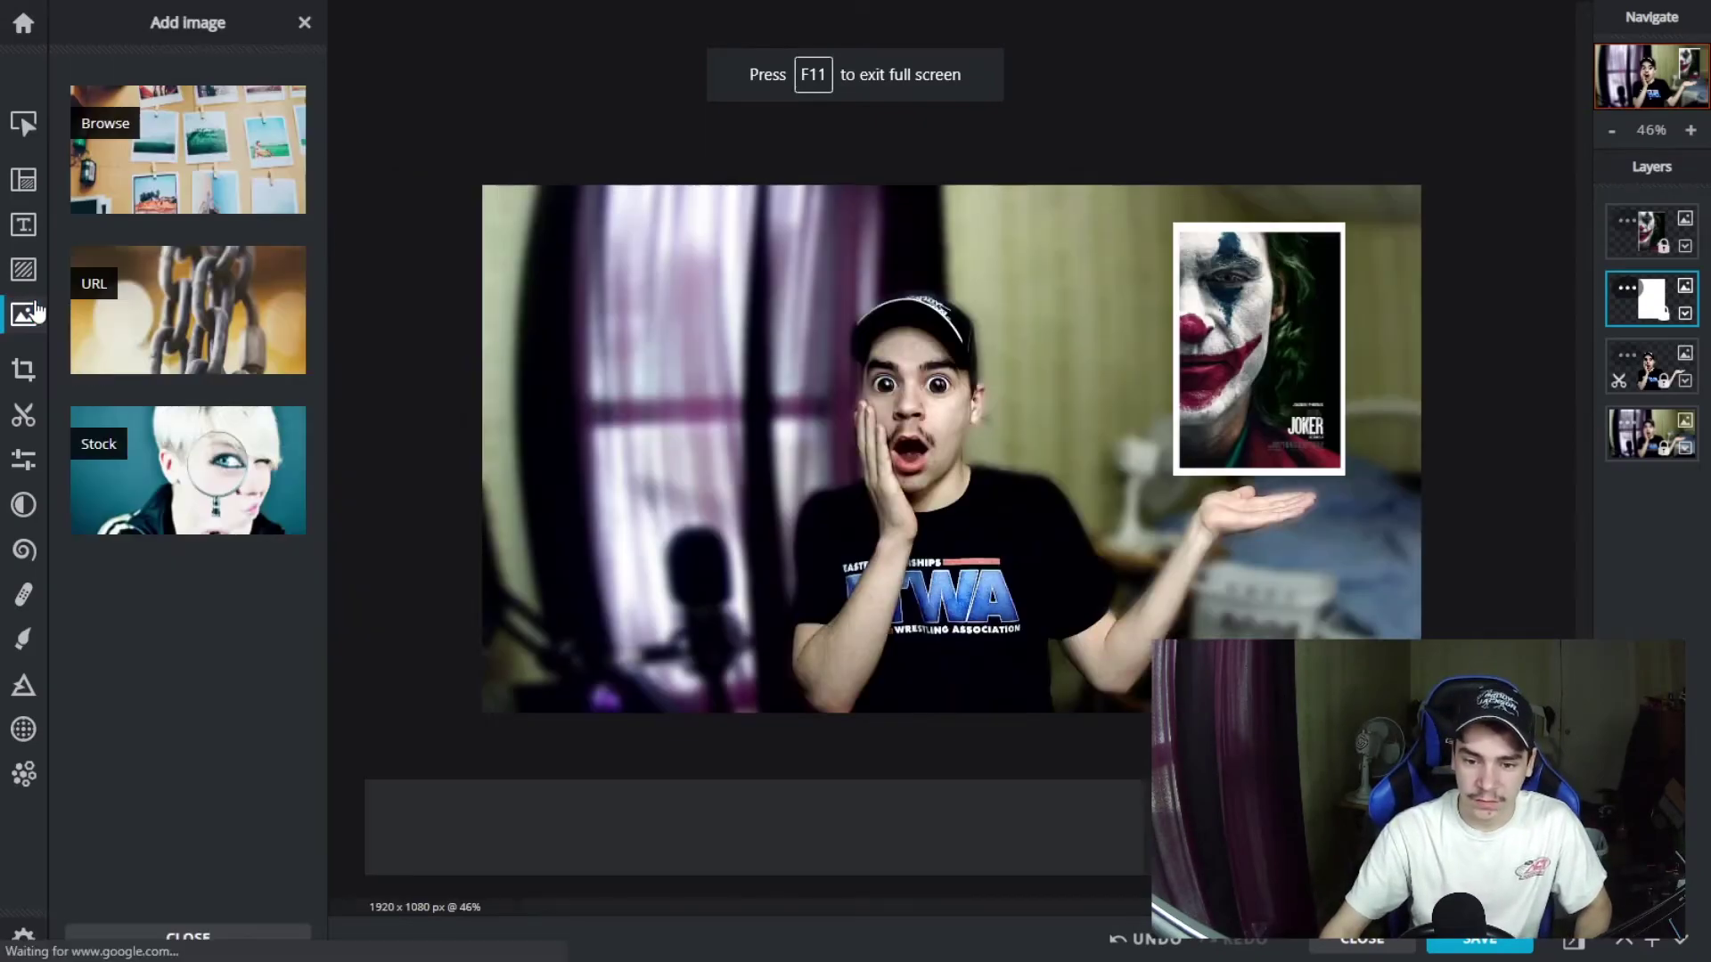
{"action": "left_click", "coordinate": [285, 187]}
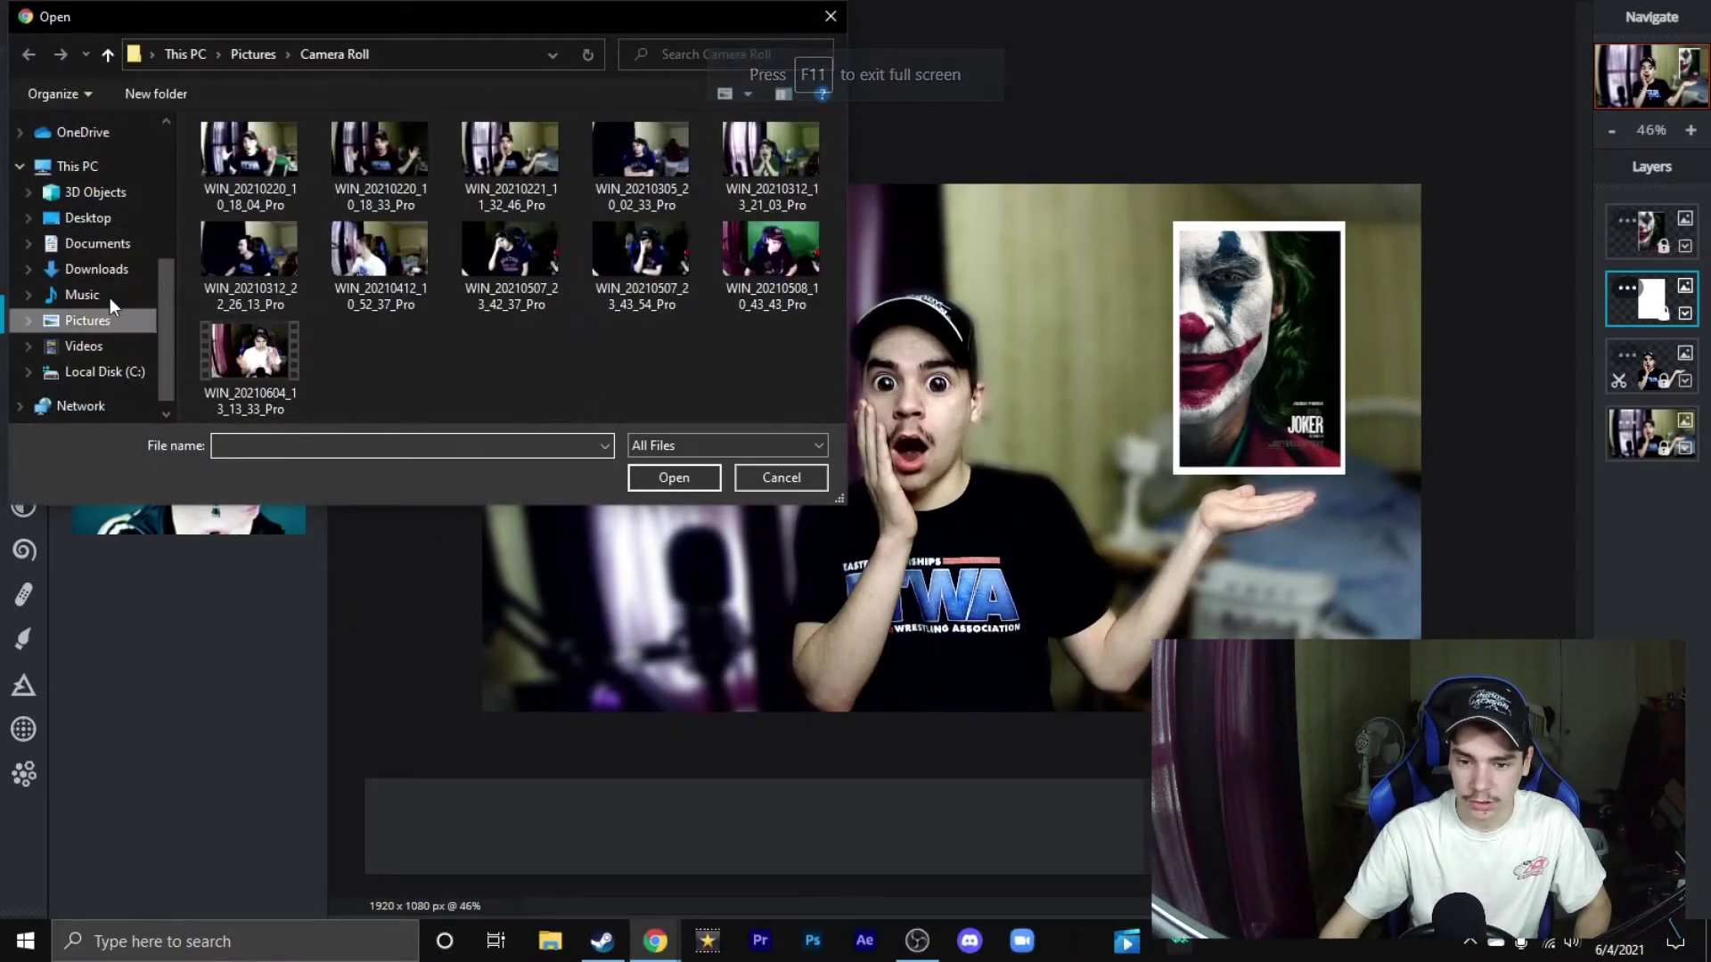
{"action": "left_click", "coordinate": [96, 268]}
{"action": "double_click", "coordinate": [255, 210]}
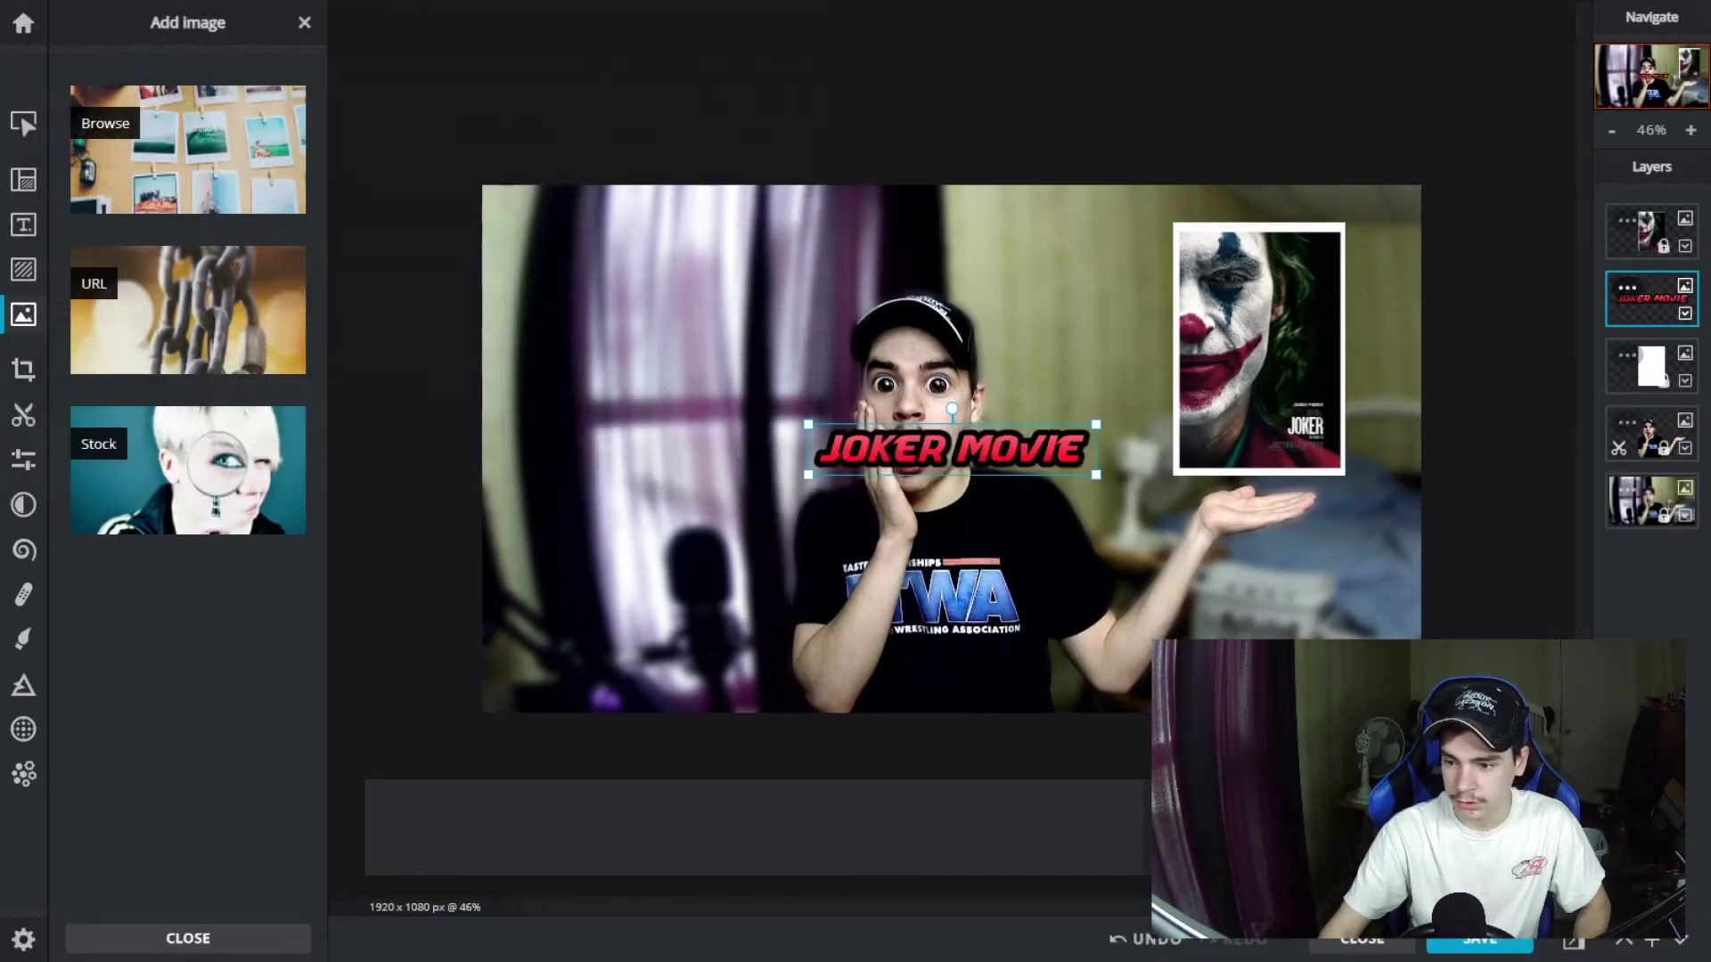
{"action": "left_click_drag", "start_coordinate": [1029, 460], "coordinate": [996, 273]}
Add the "Review!!!" logo from Downloads, move it to the thumbnail's upper-left corner, and enlarge it to match the "Joker Movie" lettering
{"action": "left_click", "coordinate": [157, 159]}
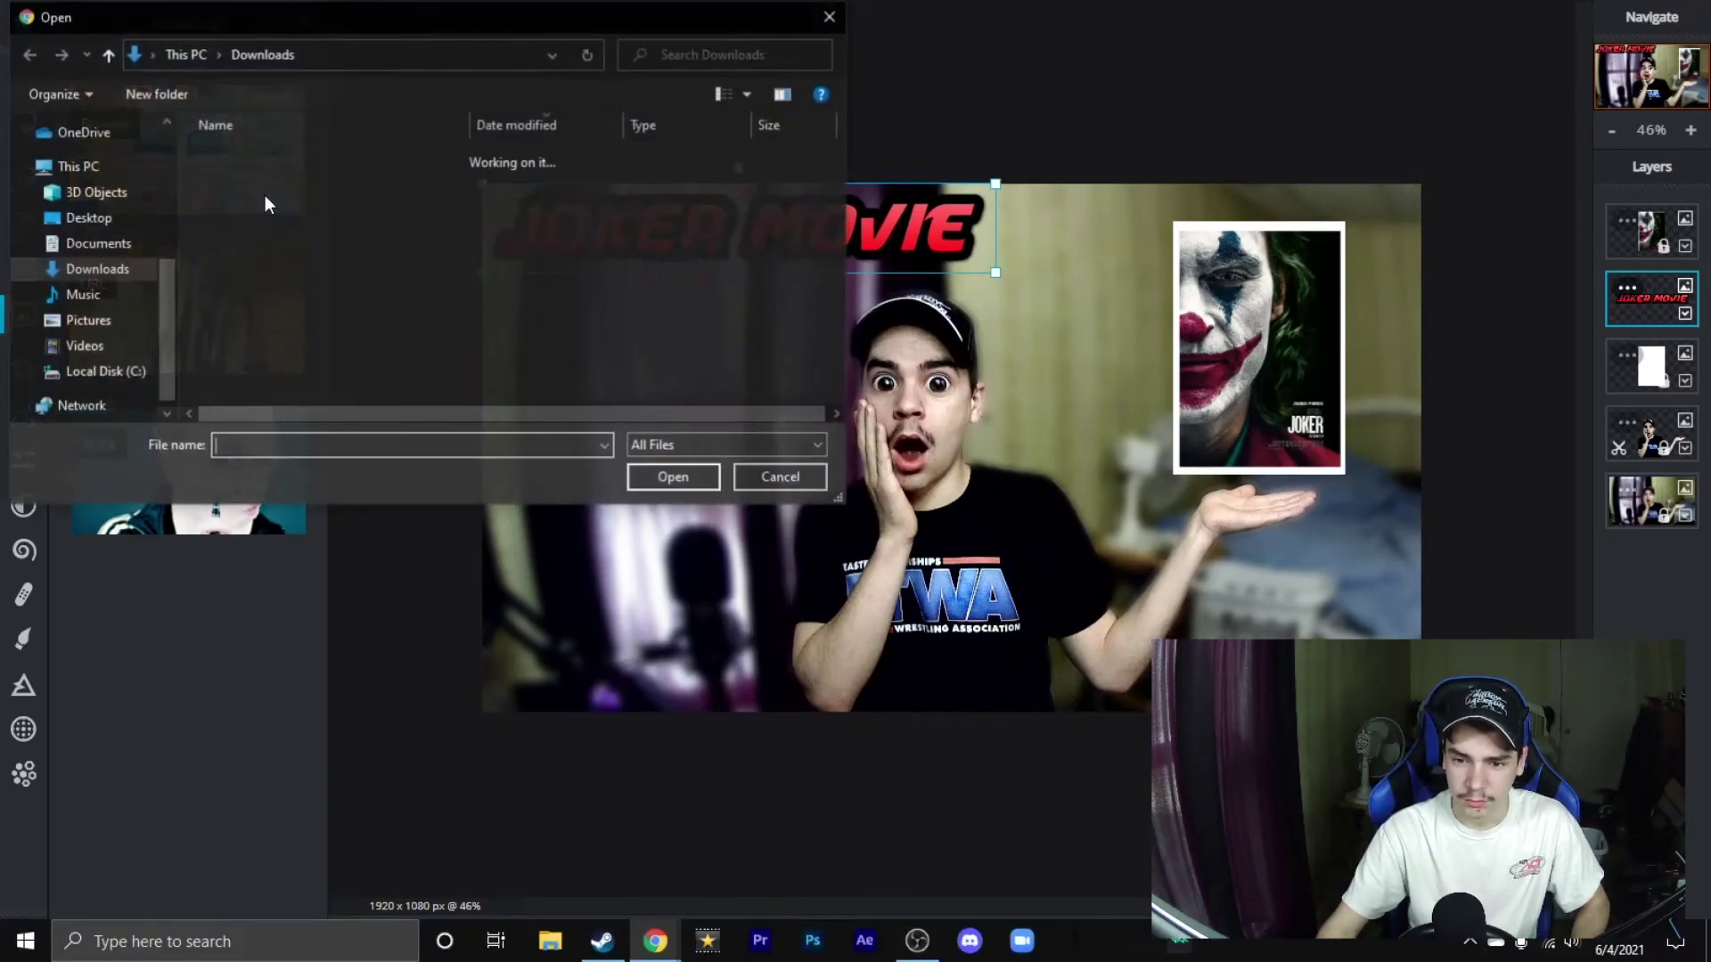
{"action": "double_click", "coordinate": [273, 180]}
{"action": "left_click_drag", "start_coordinate": [907, 448], "coordinate": [544, 211]}
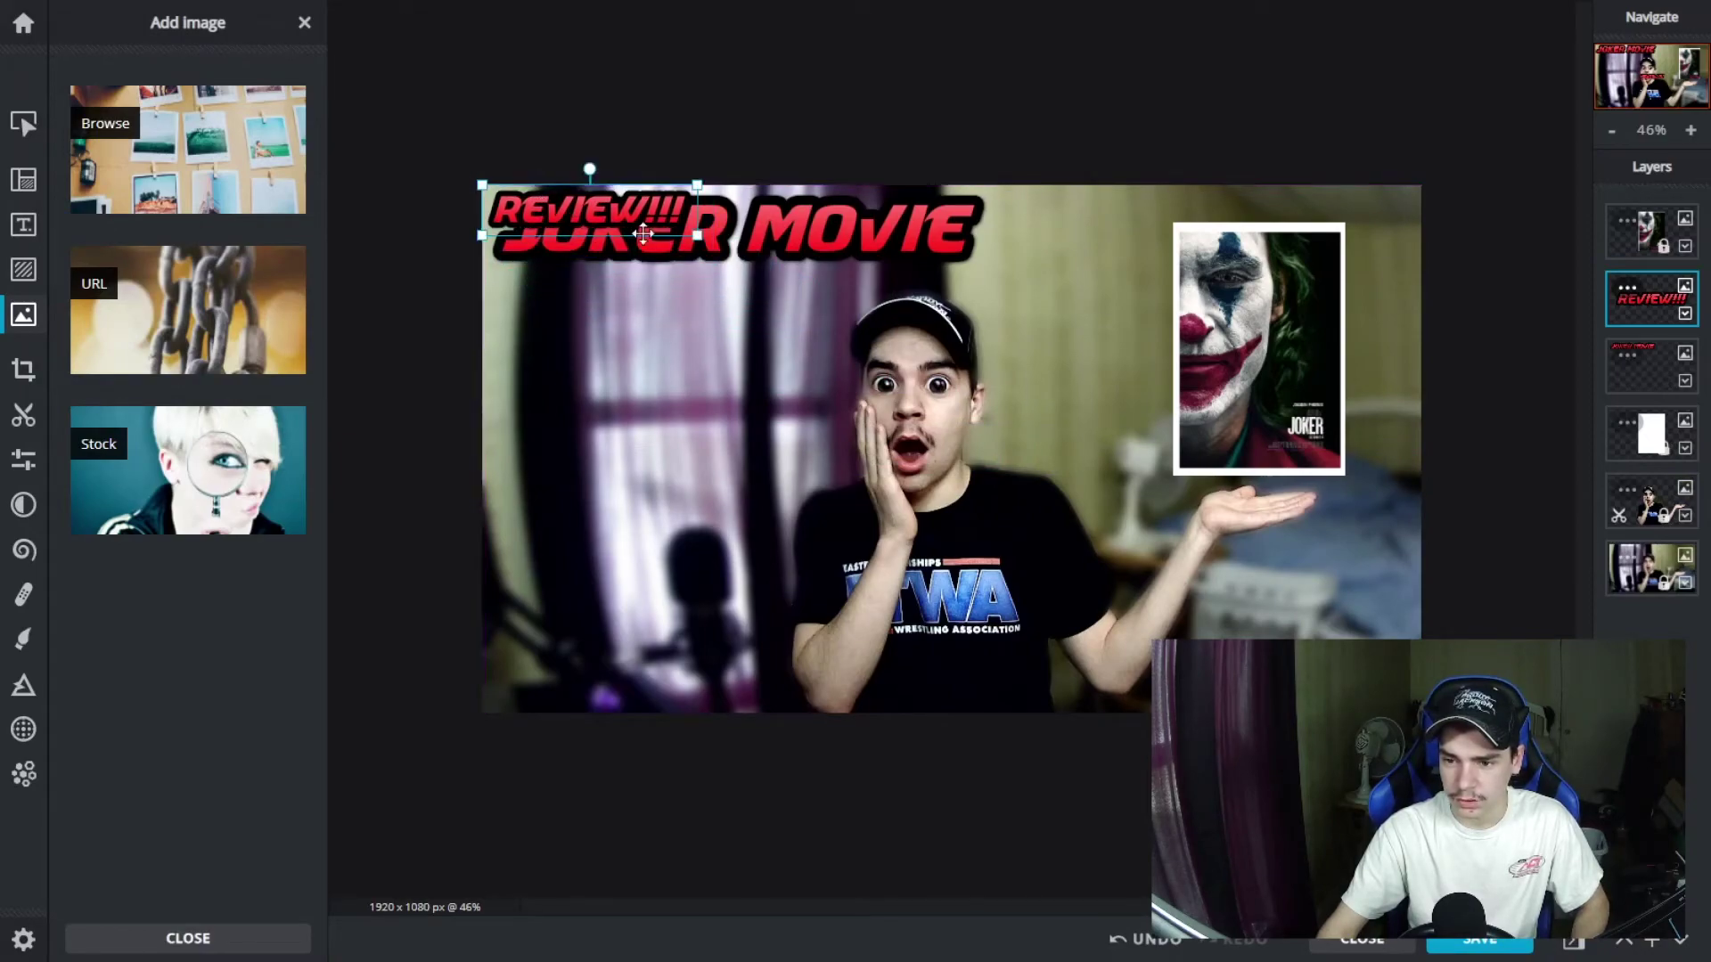
{"action": "left_click_drag", "start_coordinate": [699, 241], "coordinate": [853, 339]}
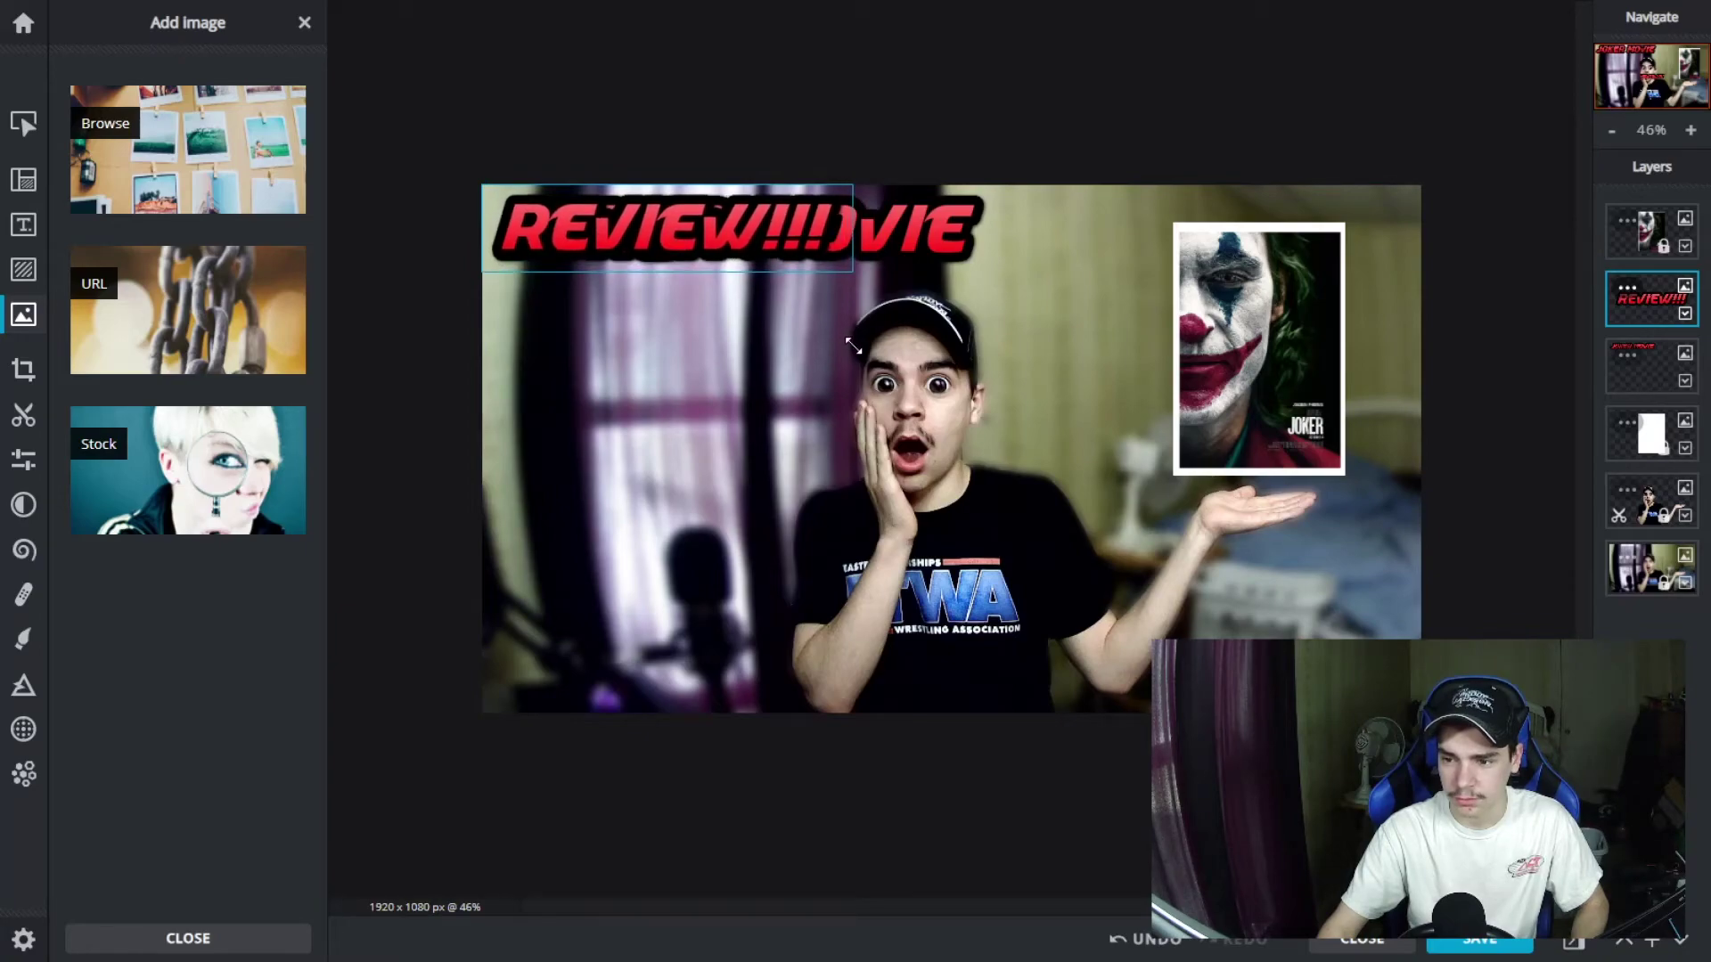